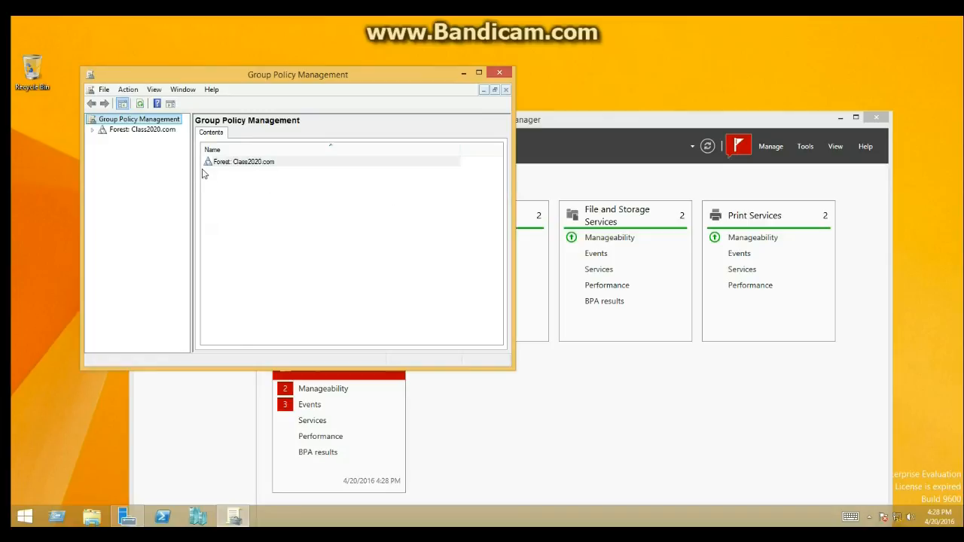
Expand the forest and create a new GPO named GPO linked to Class2020.com.
{"action": "double_click", "coordinate": [122, 130]}
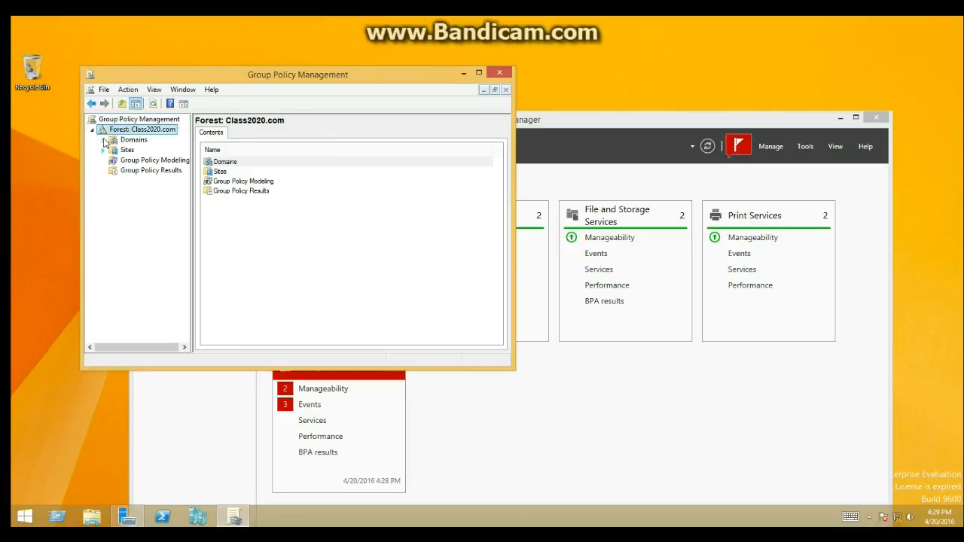
{"action": "left_click", "coordinate": [103, 140]}
{"action": "left_click", "coordinate": [136, 151]}
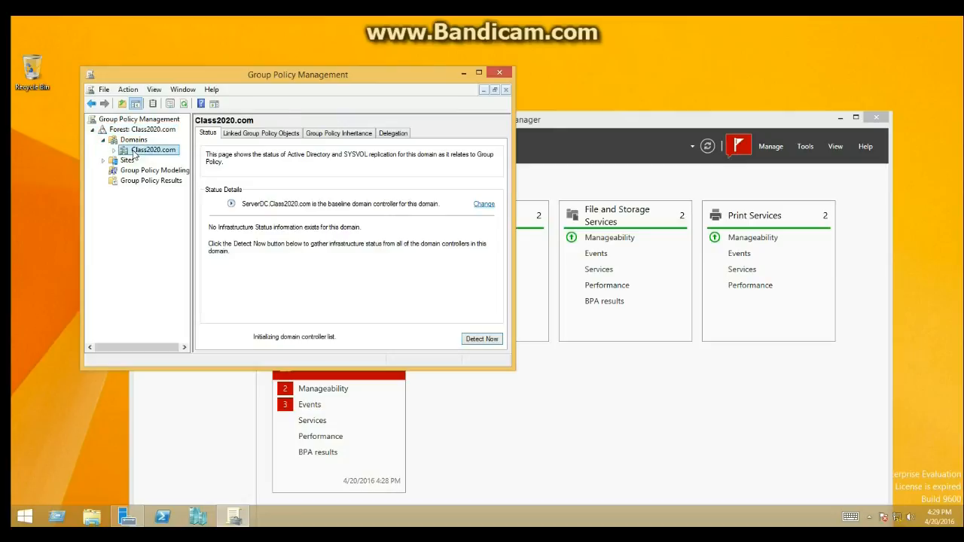
{"action": "right_click", "coordinate": [135, 153]}
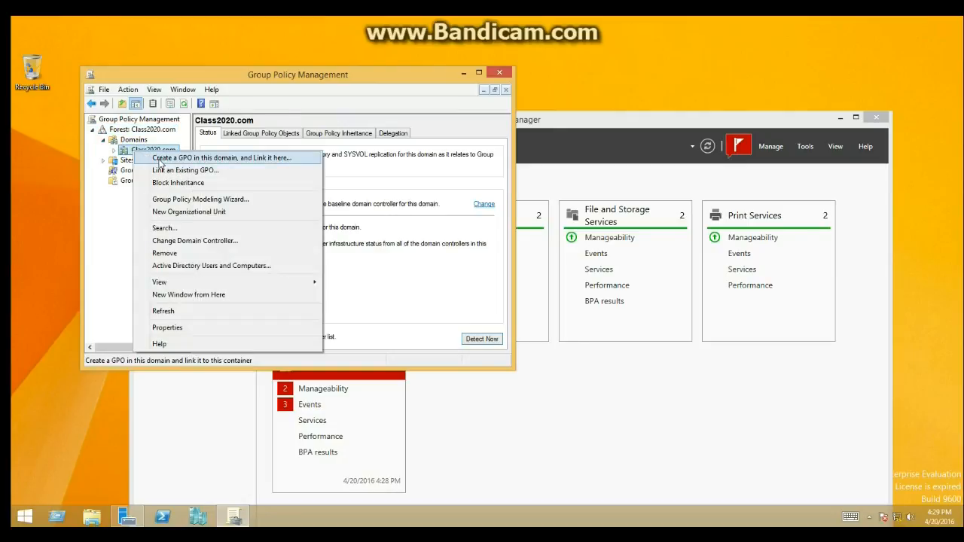
{"action": "left_click", "coordinate": [160, 158]}
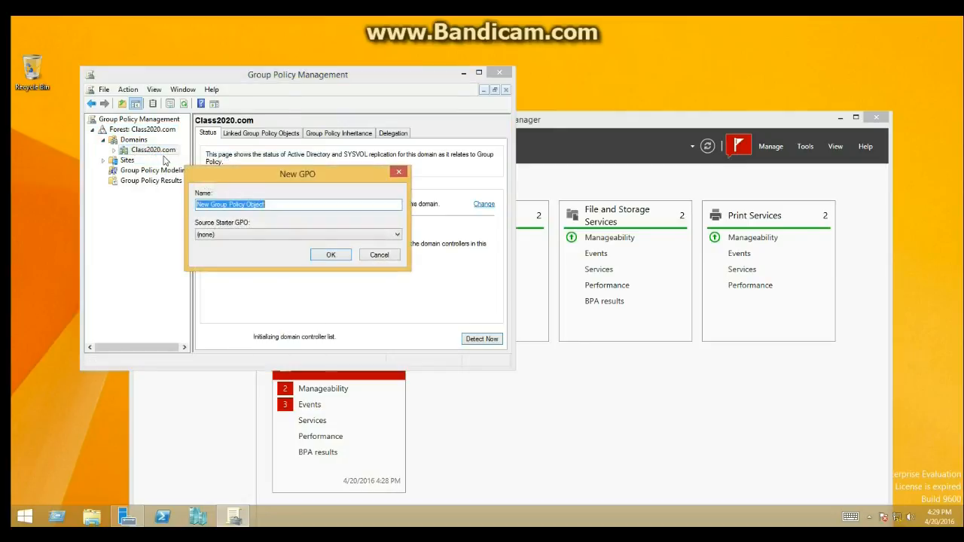
{"action": "key", "text": "BackSpace"}
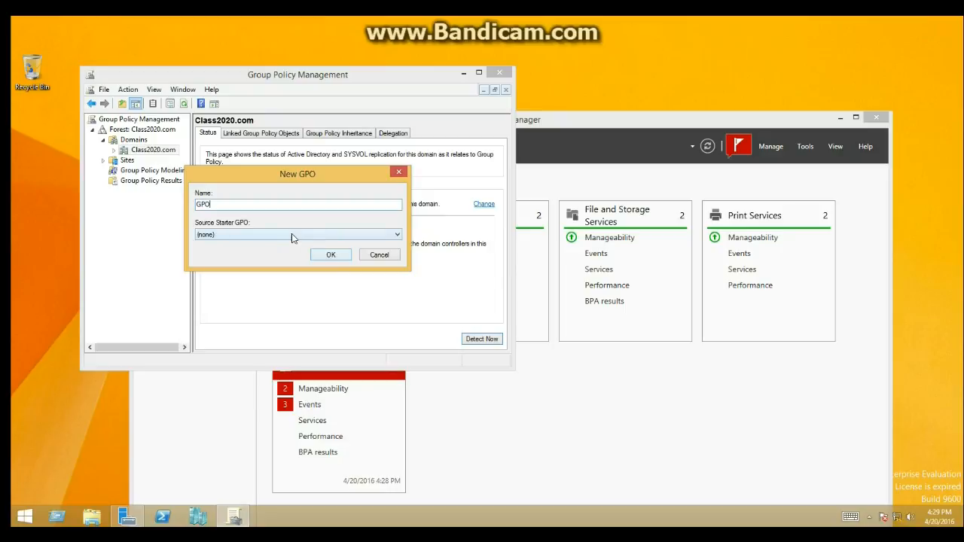
{"action": "left_click", "coordinate": [327, 256]}
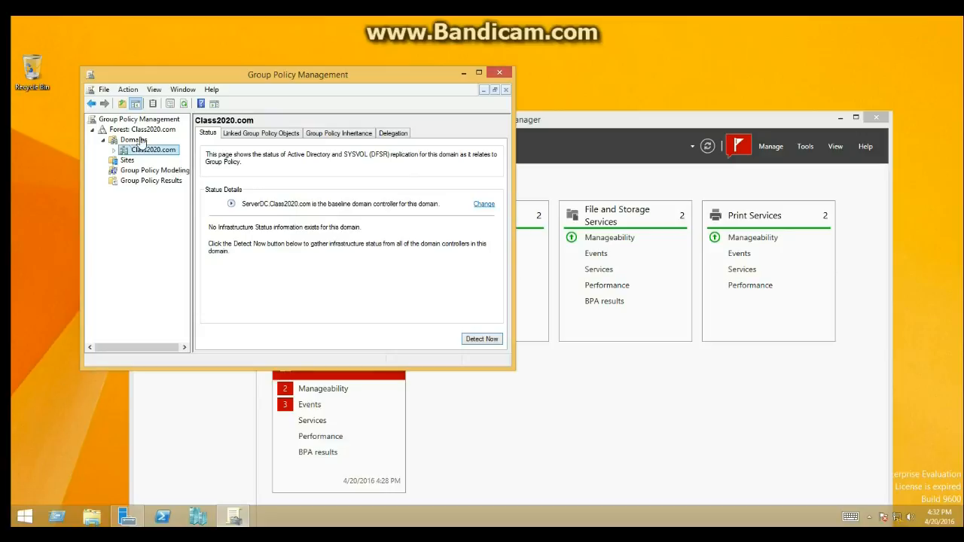
Select the new GPO link, suppress its warning, and view its scope details.
{"action": "left_click", "coordinate": [114, 151]}
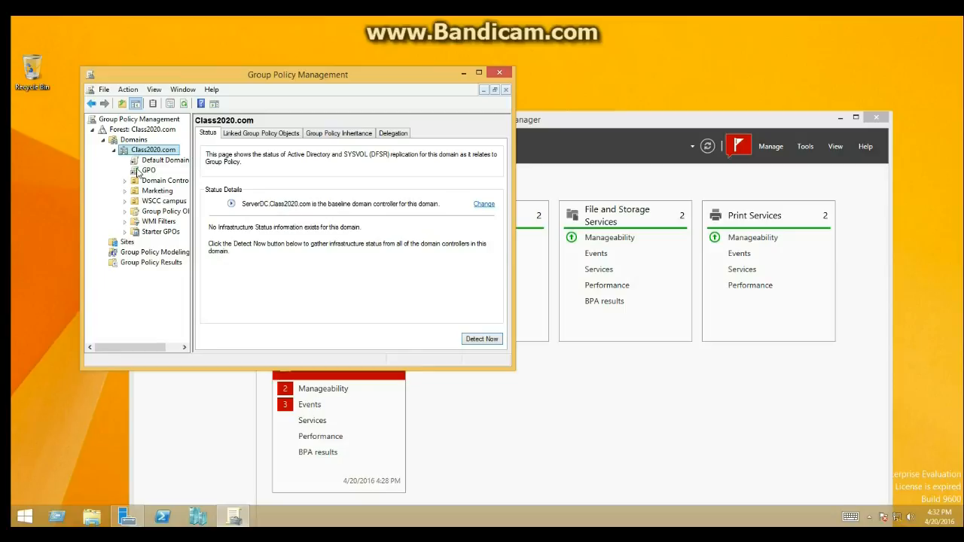
{"action": "left_click", "coordinate": [137, 172]}
{"action": "left_click", "coordinate": [286, 247]}
{"action": "left_click", "coordinate": [380, 247]}
{"action": "left_click", "coordinate": [169, 170]}
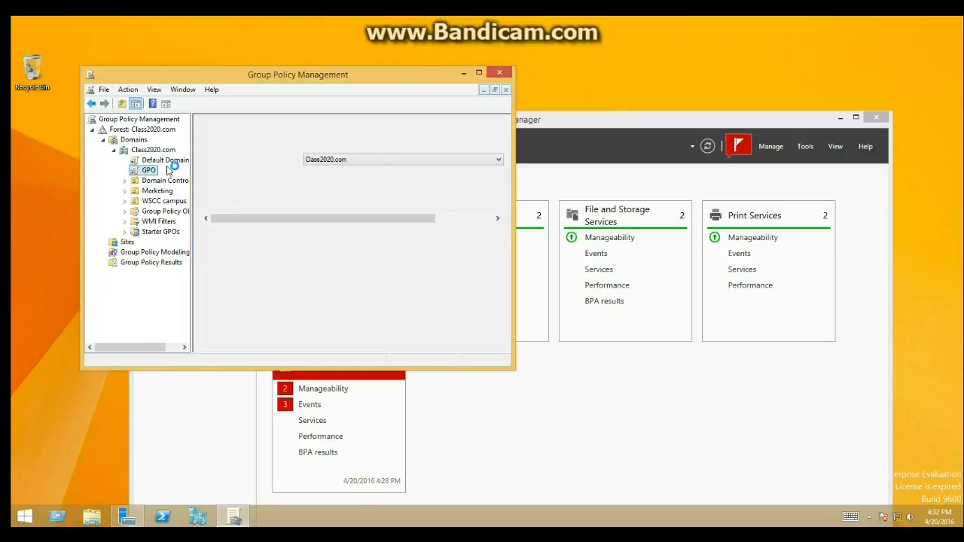
Edit GPO and expand Computer Configuration > Policies > Windows Settings > Security Settings.
{"action": "right_click", "coordinate": [148, 174]}
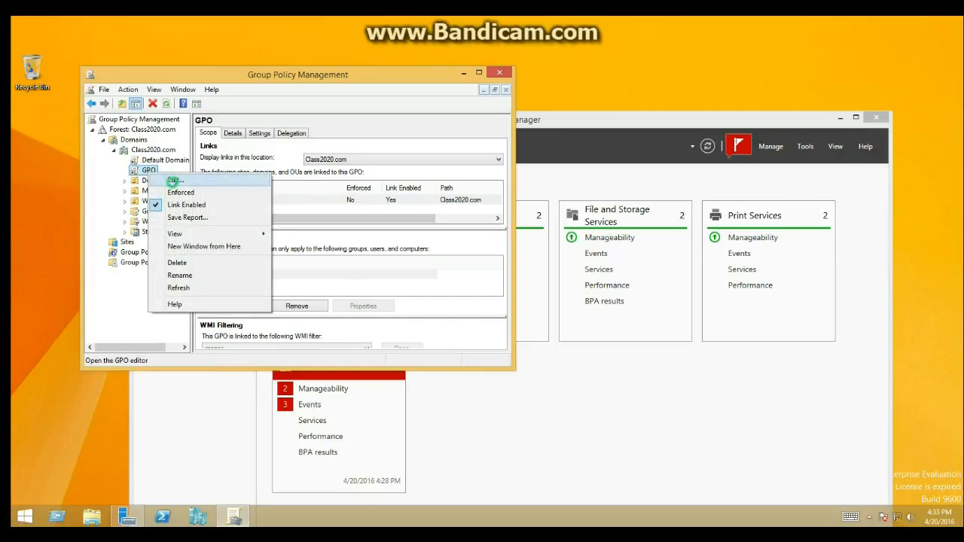
{"action": "left_click", "coordinate": [173, 180]}
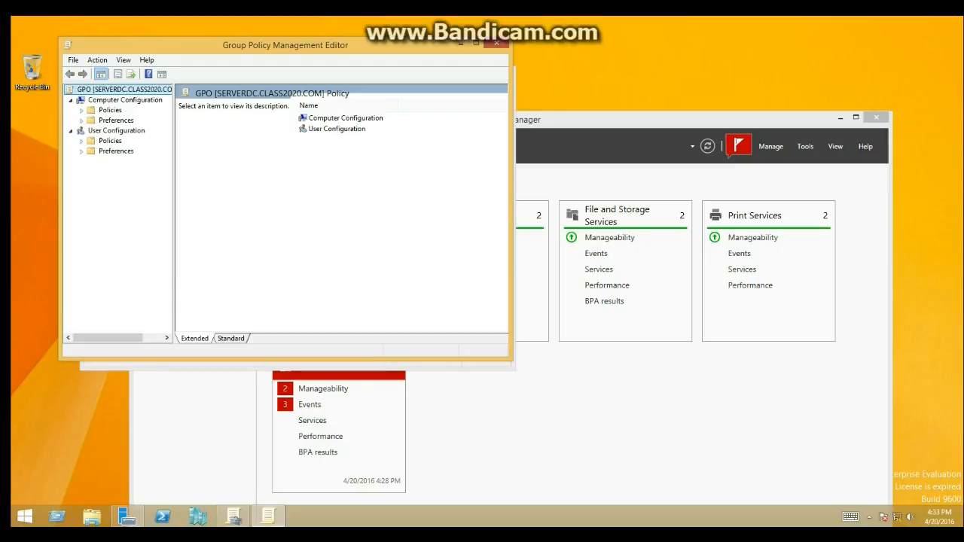
{"action": "left_click", "coordinate": [70, 131]}
{"action": "left_click", "coordinate": [71, 100]}
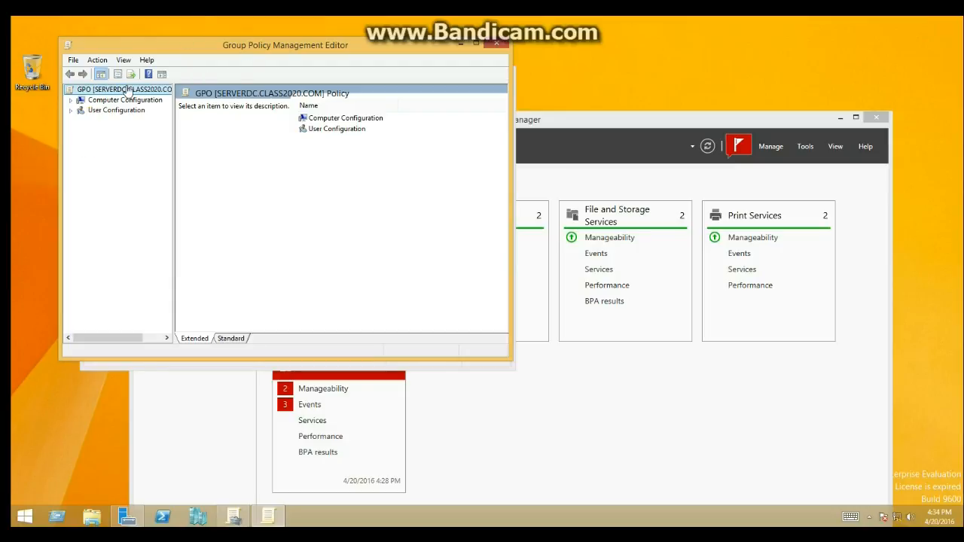
{"action": "left_click", "coordinate": [69, 101]}
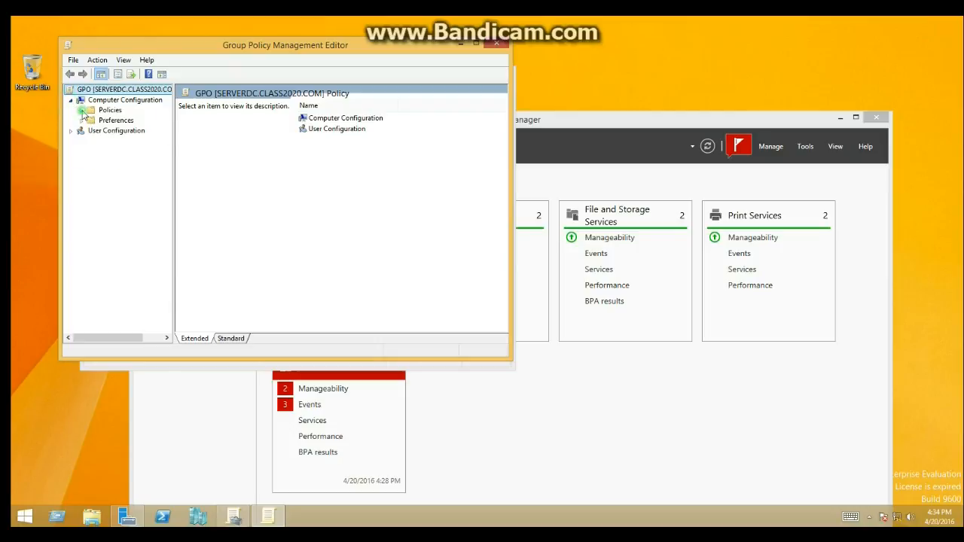
{"action": "left_click", "coordinate": [81, 110]}
{"action": "left_click", "coordinate": [92, 130]}
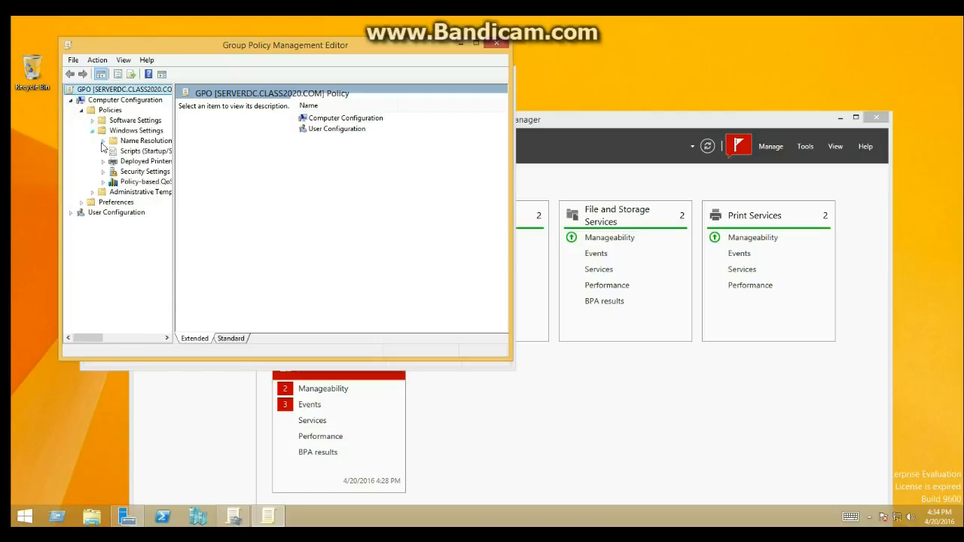
{"action": "left_click", "coordinate": [104, 171]}
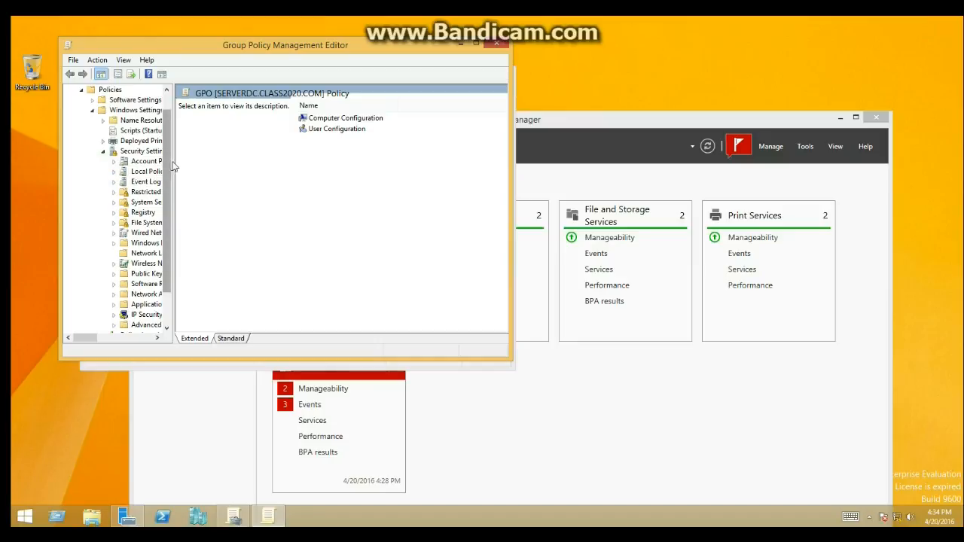
Widen the tree pane, open Account Policies and select Account Lockout Policy.
{"action": "left_click_drag", "start_coordinate": [172, 160], "coordinate": [270, 160]}
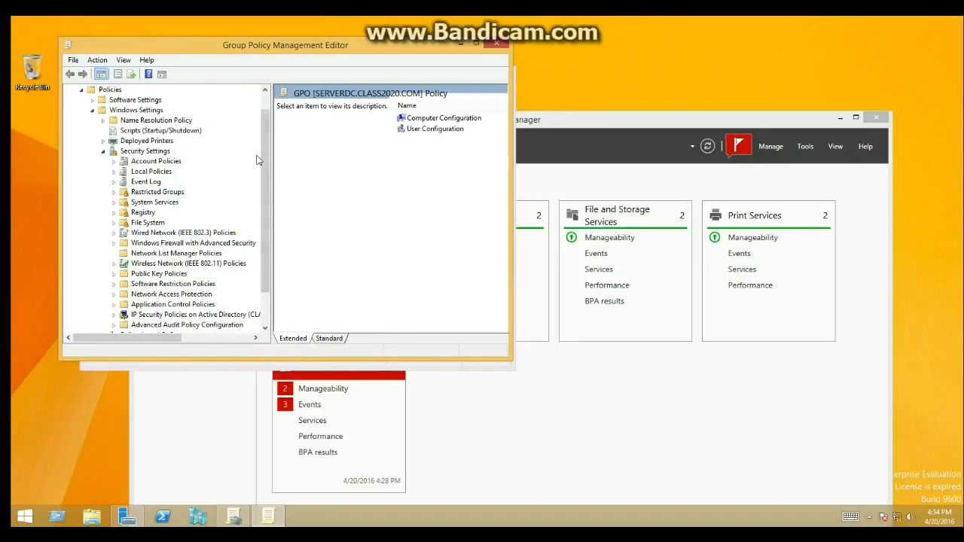
{"action": "left_click", "coordinate": [157, 162]}
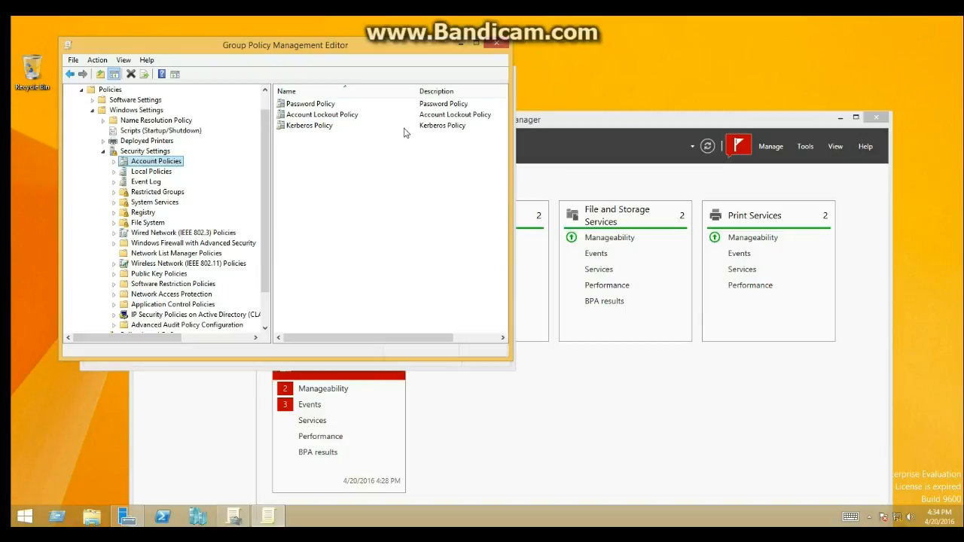
{"action": "left_click", "coordinate": [326, 116]}
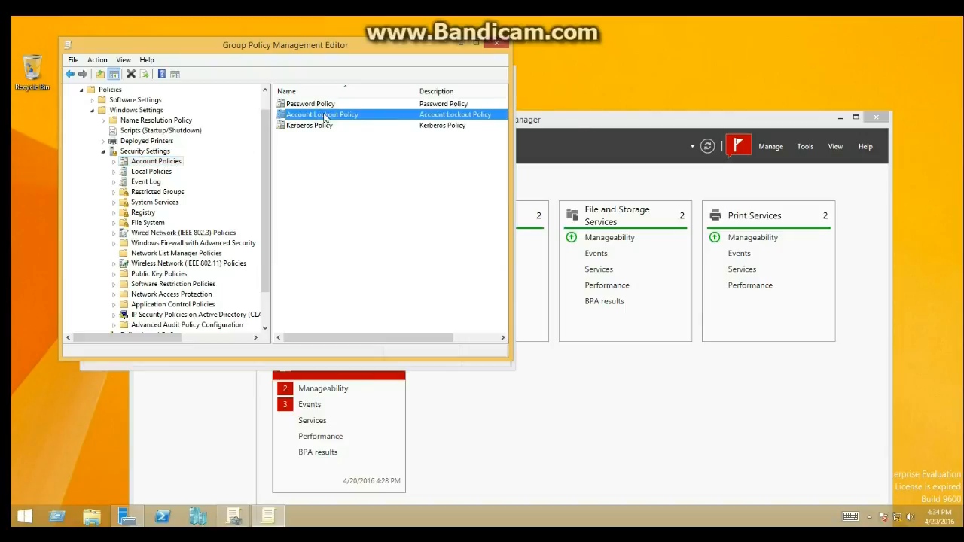
{"action": "key", "text": "Up"}
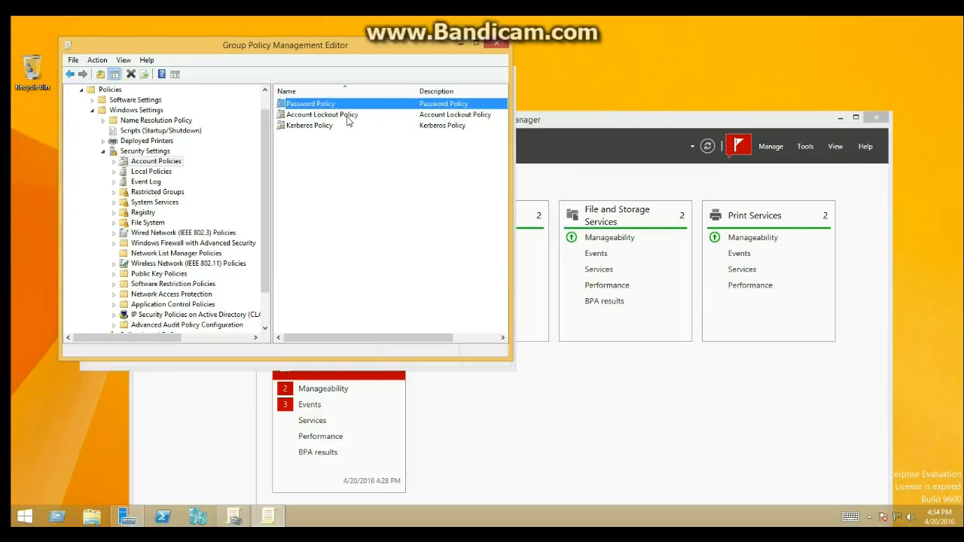
{"action": "left_click", "coordinate": [294, 126]}
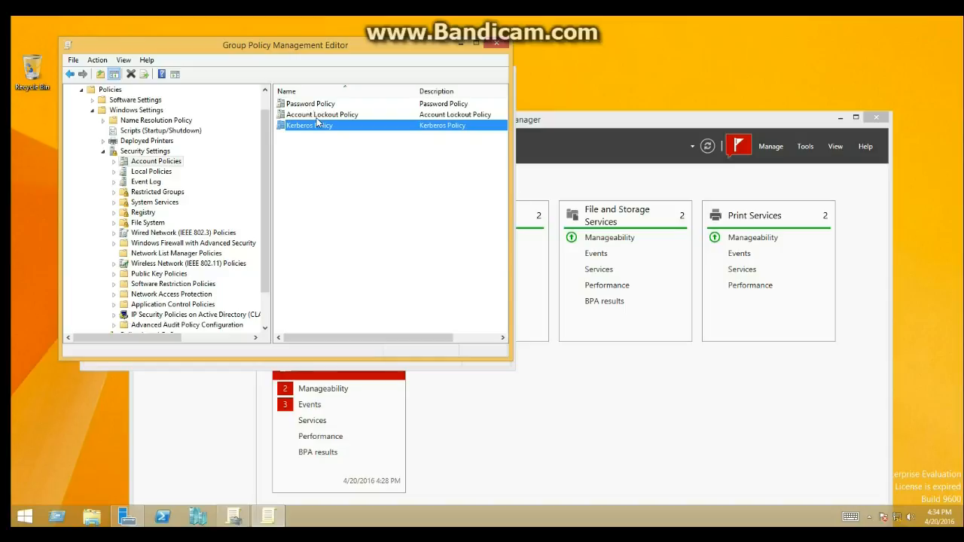
{"action": "left_click", "coordinate": [318, 115]}
Define the account lockout duration as 2 minutes, accepting the suggested related values.
{"action": "double_click", "coordinate": [318, 115]}
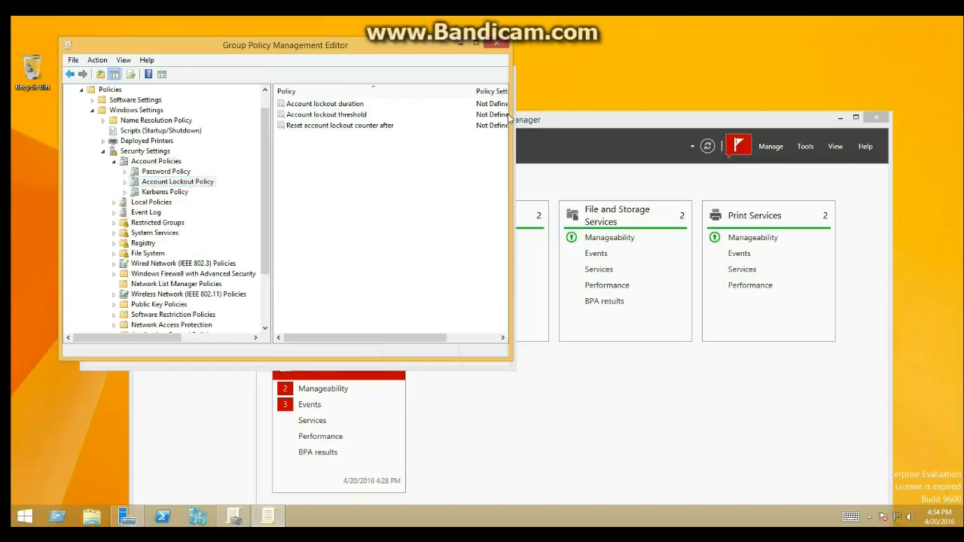
{"action": "left_click_drag", "start_coordinate": [511, 113], "coordinate": [630, 113]}
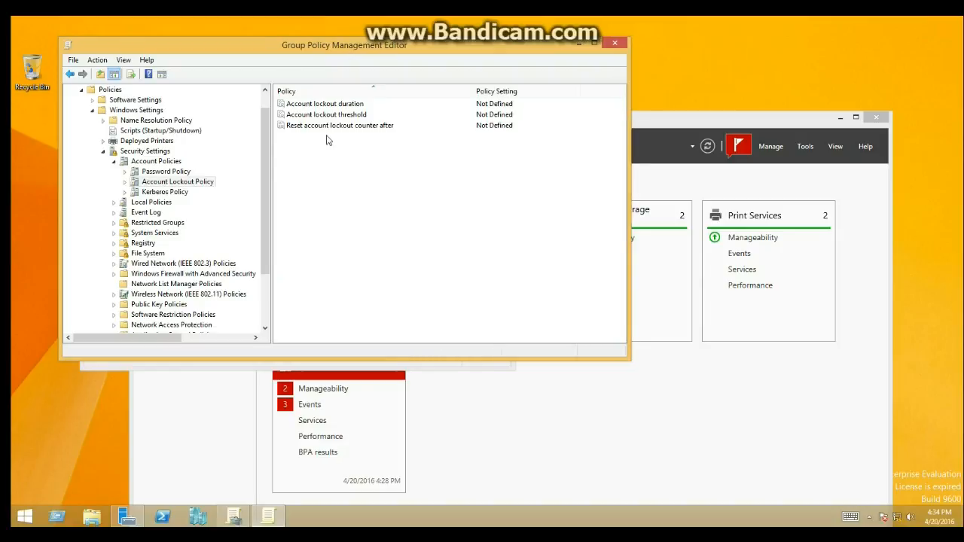
{"action": "left_click", "coordinate": [327, 114]}
{"action": "left_click", "coordinate": [334, 105]}
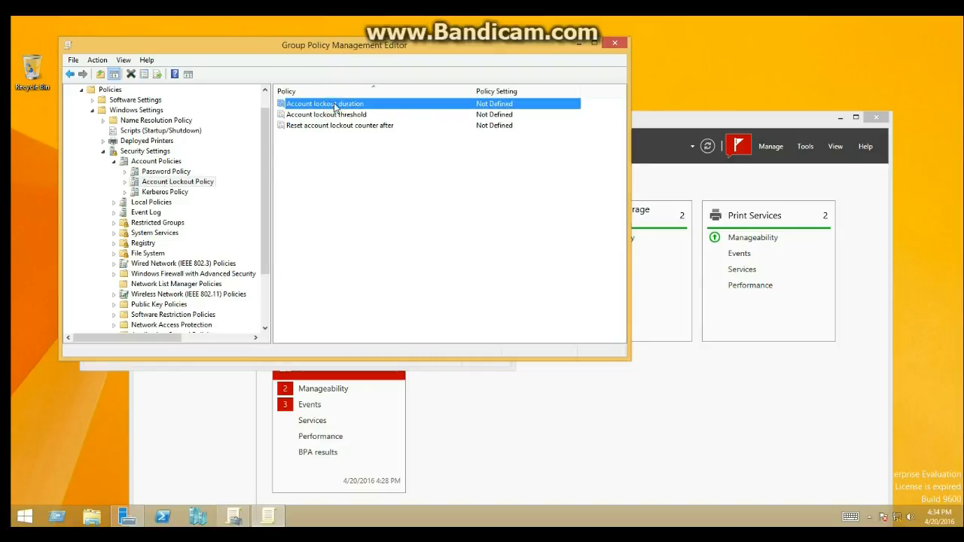
{"action": "left_click", "coordinate": [340, 117]}
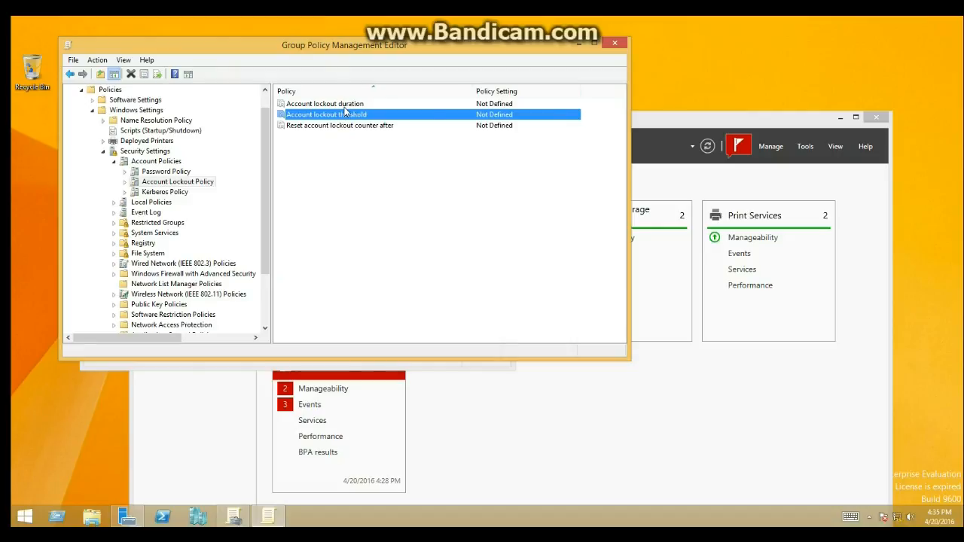
{"action": "double_click", "coordinate": [345, 105]}
{"action": "left_click", "coordinate": [278, 132]}
{"action": "type", "text": "2"}
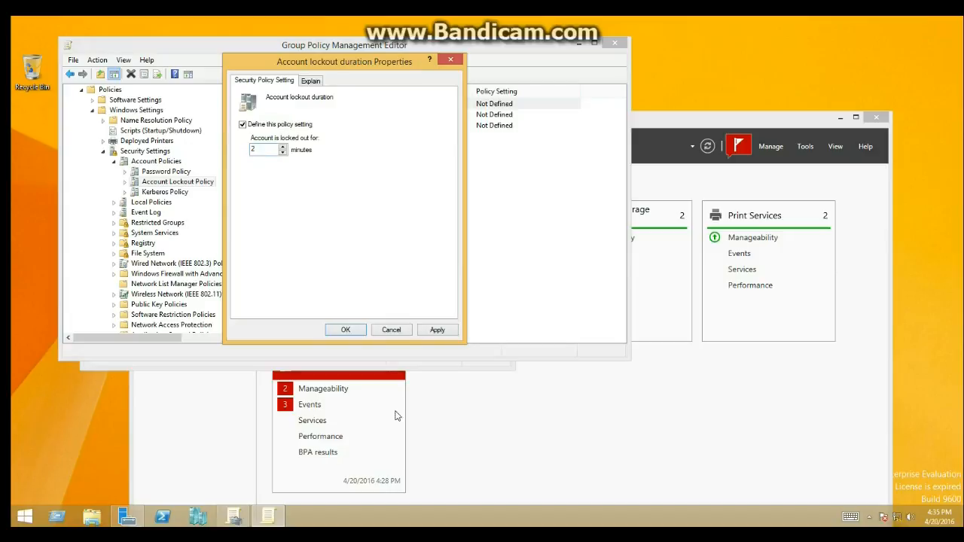
{"action": "left_click", "coordinate": [442, 329]}
{"action": "left_click", "coordinate": [409, 247]}
{"action": "left_click", "coordinate": [345, 329]}
Set the account lockout threshold to 3 invalid logon attempts.
{"action": "left_click", "coordinate": [324, 114]}
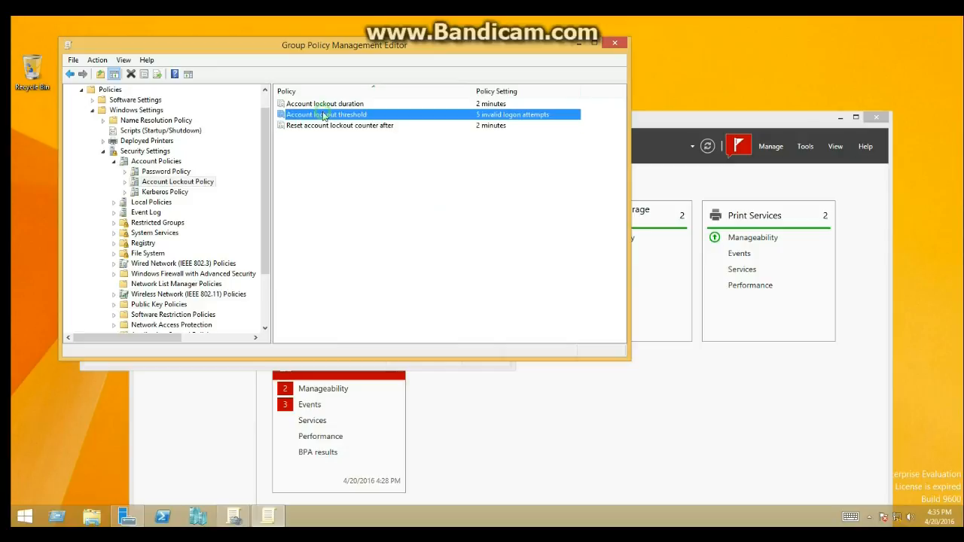
{"action": "double_click", "coordinate": [324, 114]}
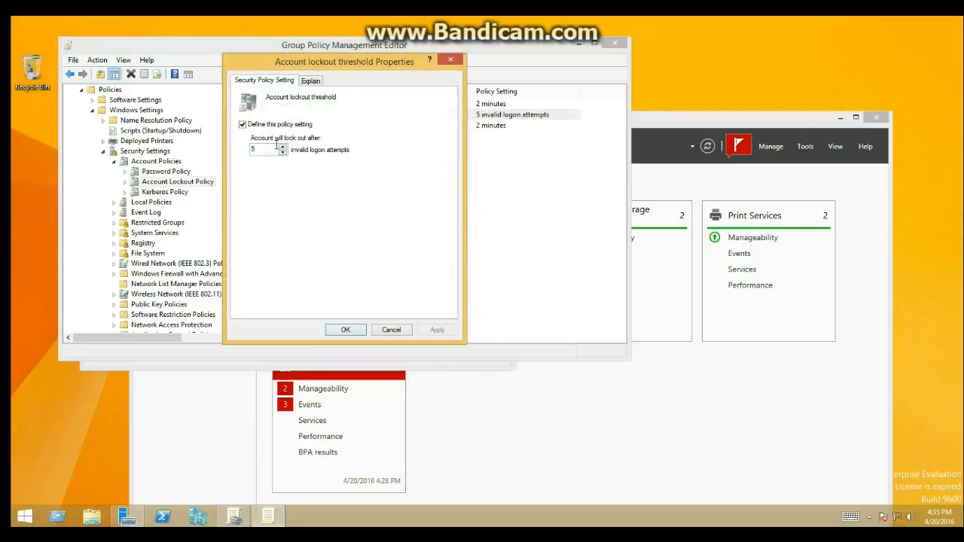
{"action": "type", "text": "3"}
{"action": "left_click", "coordinate": [420, 332]}
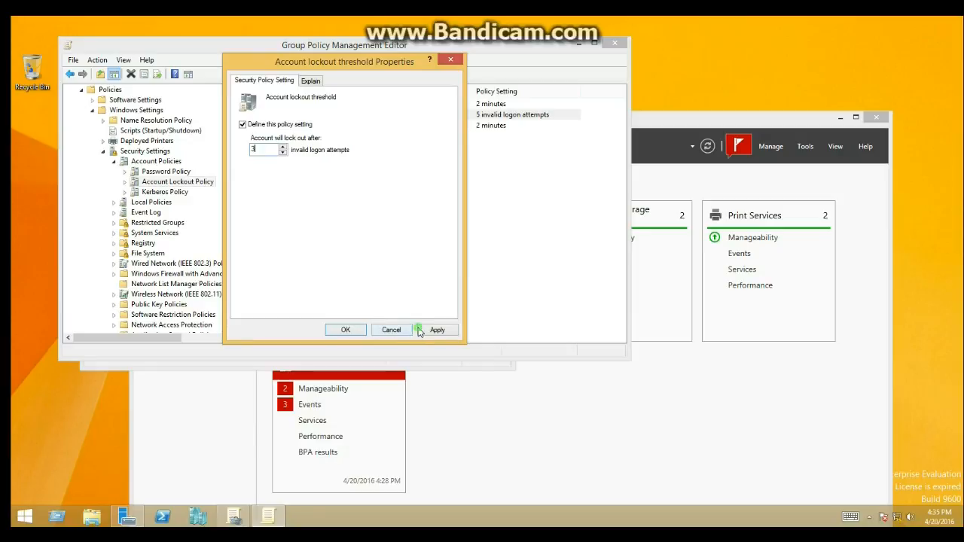
{"action": "left_click", "coordinate": [346, 330]}
Keep the reset lockout counter at 2 minutes and return to Security Settings.
{"action": "double_click", "coordinate": [315, 125]}
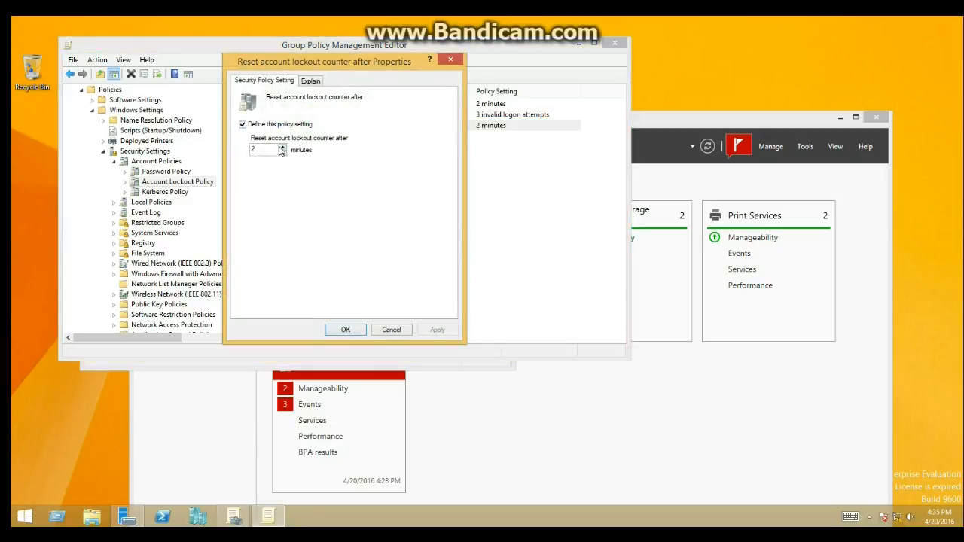
{"action": "double_click", "coordinate": [259, 151]}
{"action": "left_click", "coordinate": [344, 330]}
{"action": "left_click", "coordinate": [344, 135]}
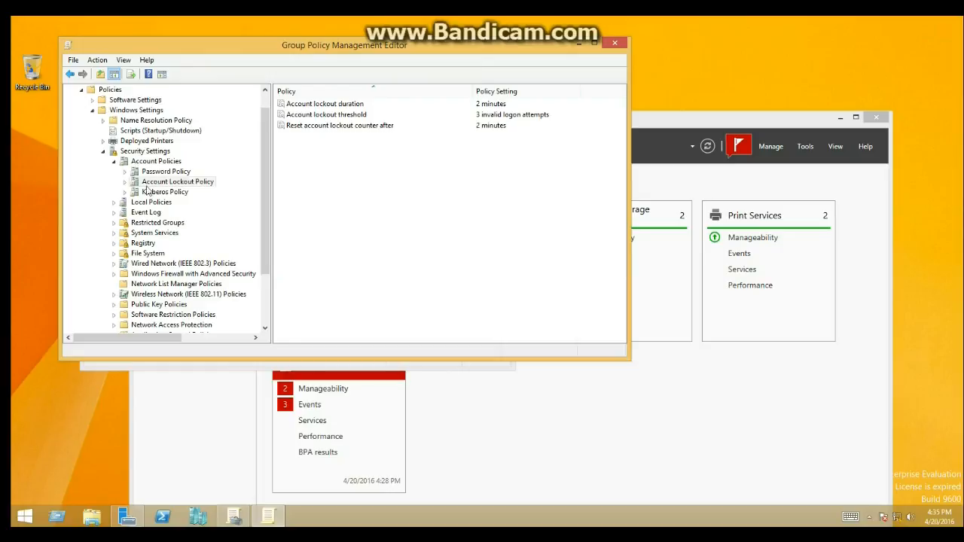
{"action": "left_click", "coordinate": [143, 151]}
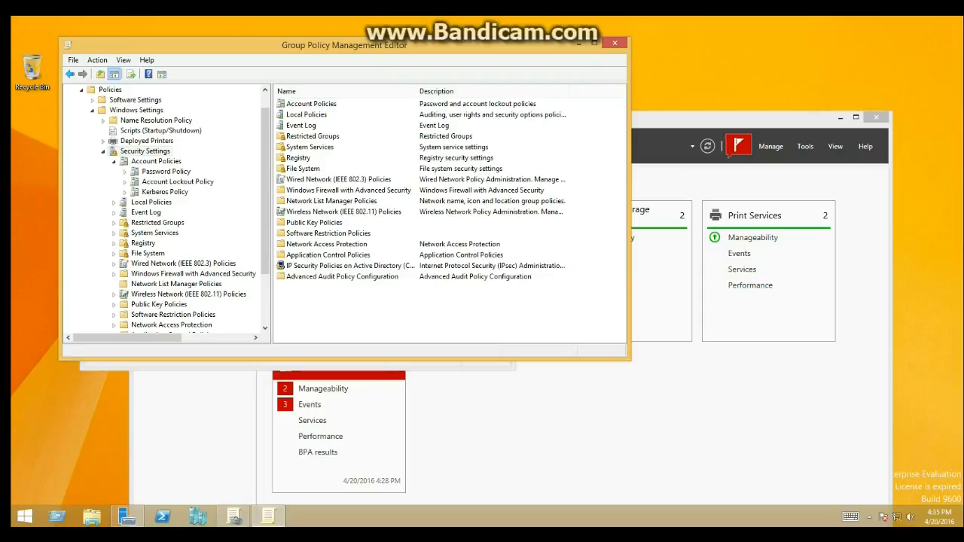
Open Local Policies > Audit Policy.
{"action": "left_click", "coordinate": [316, 116]}
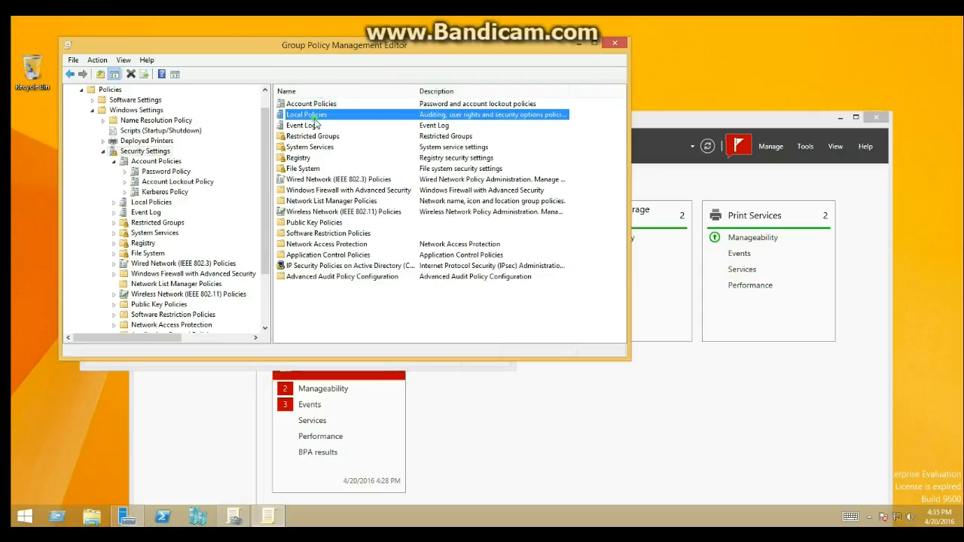
{"action": "double_click", "coordinate": [317, 115]}
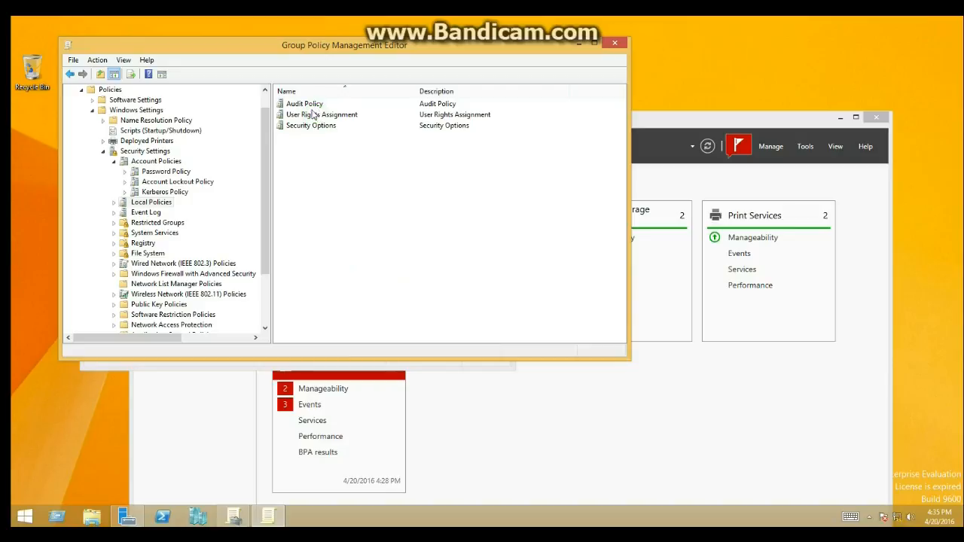
{"action": "left_click", "coordinate": [308, 103]}
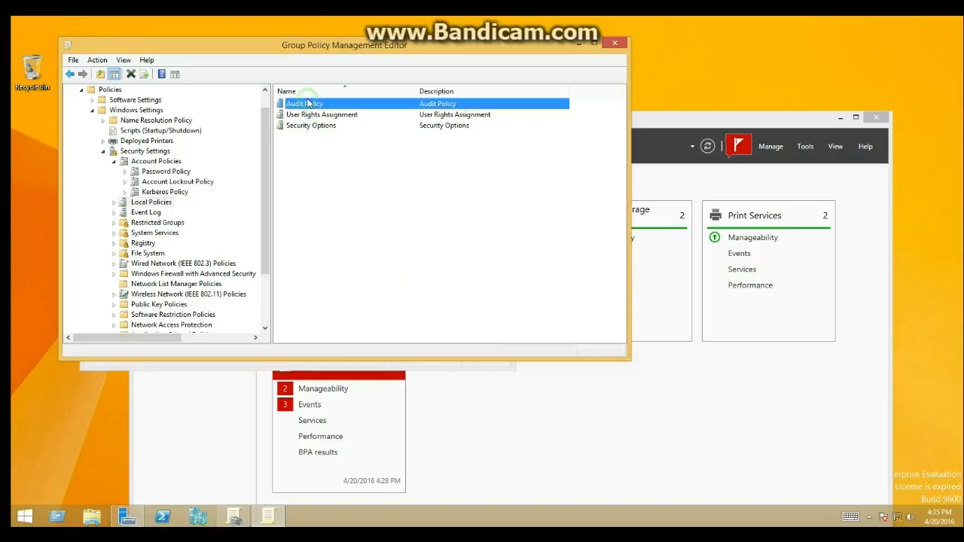
{"action": "double_click", "coordinate": [308, 105]}
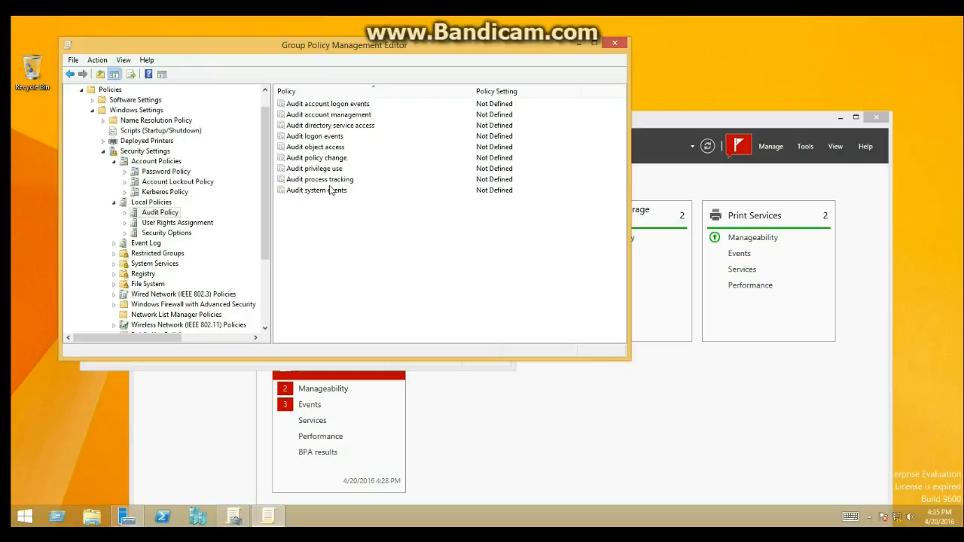
Define Audit object access to record Success attempts.
{"action": "left_click", "coordinate": [323, 149]}
{"action": "right_click", "coordinate": [323, 149]}
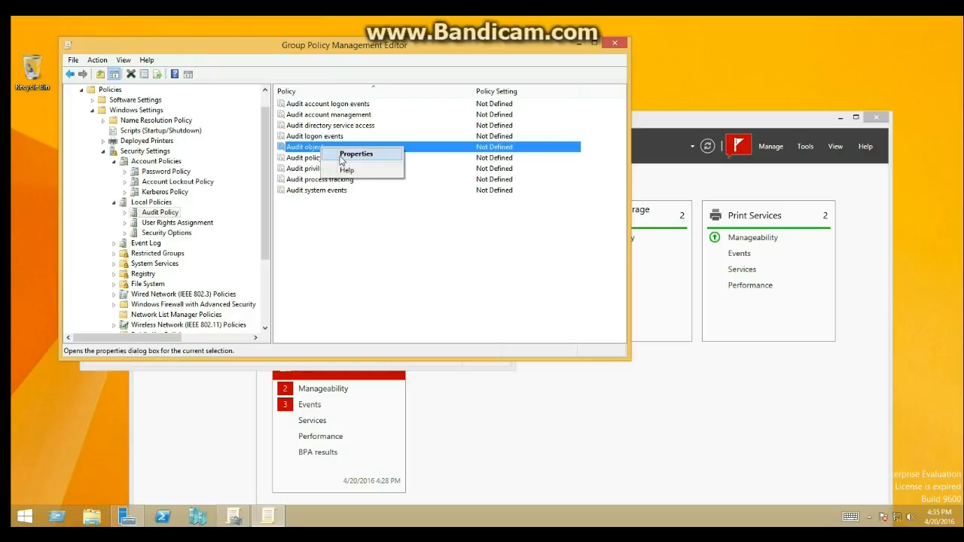
{"action": "left_click", "coordinate": [342, 155]}
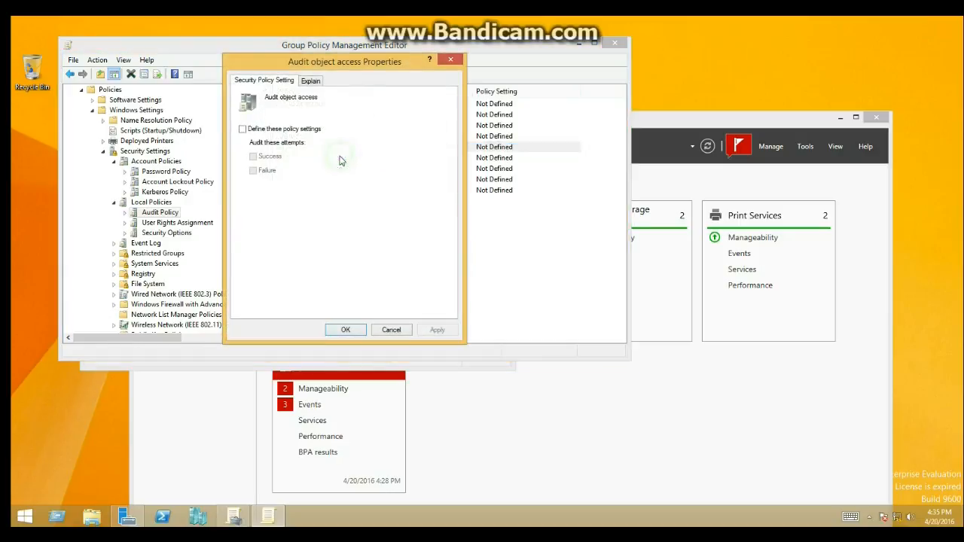
{"action": "left_click", "coordinate": [273, 130]}
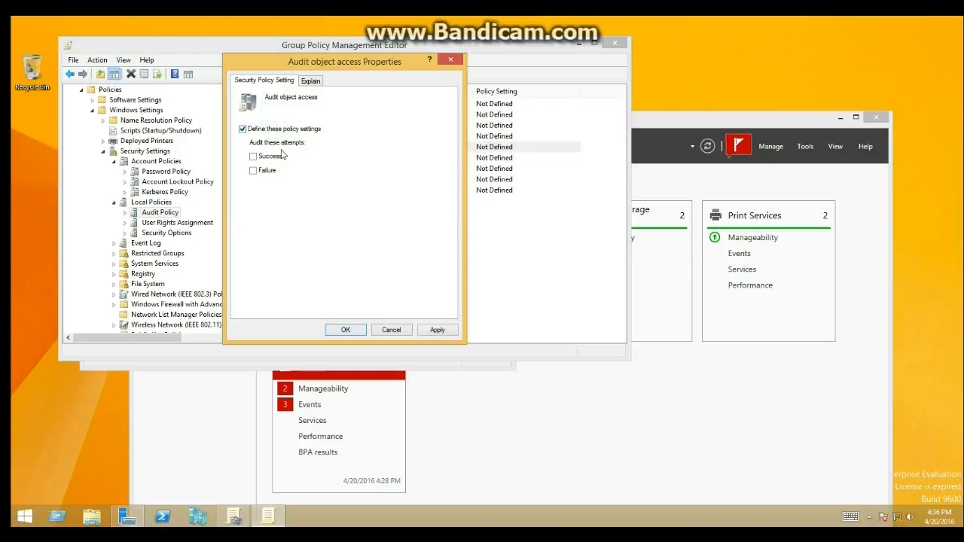
{"action": "left_click", "coordinate": [271, 157]}
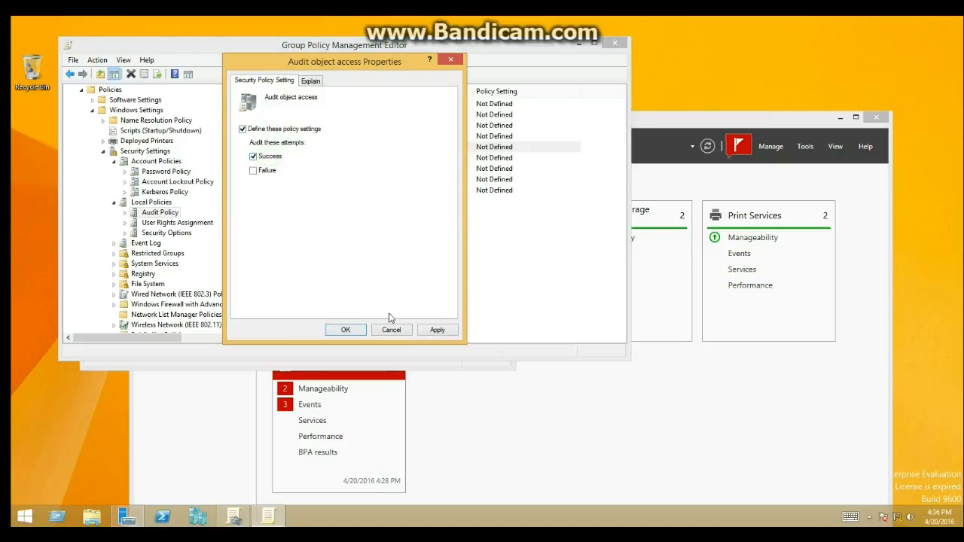
{"action": "left_click", "coordinate": [436, 332]}
{"action": "left_click", "coordinate": [344, 330]}
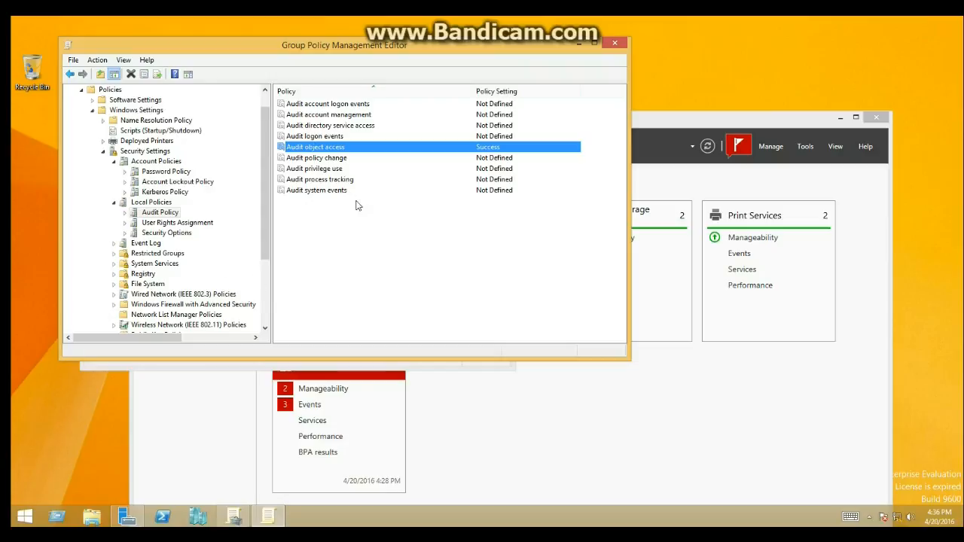
{"action": "left_click", "coordinate": [148, 152]}
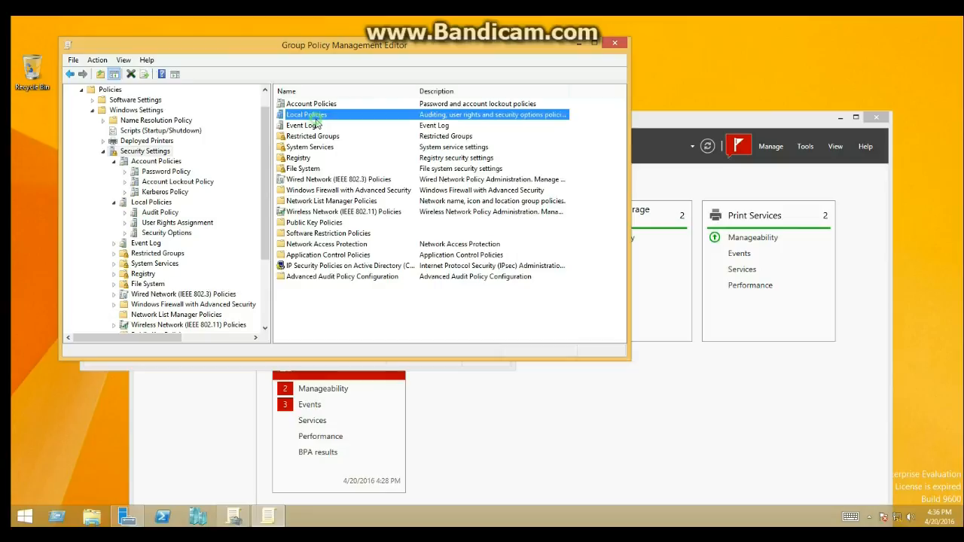
{"action": "double_click", "coordinate": [319, 115]}
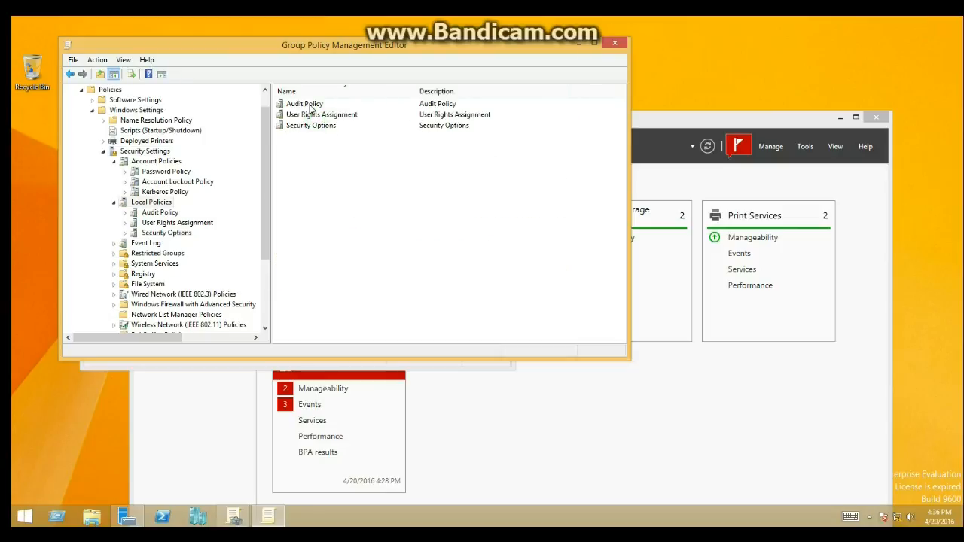
Open Security Options and locate 'Interactive logon: Do not display last user name'.
{"action": "double_click", "coordinate": [321, 126]}
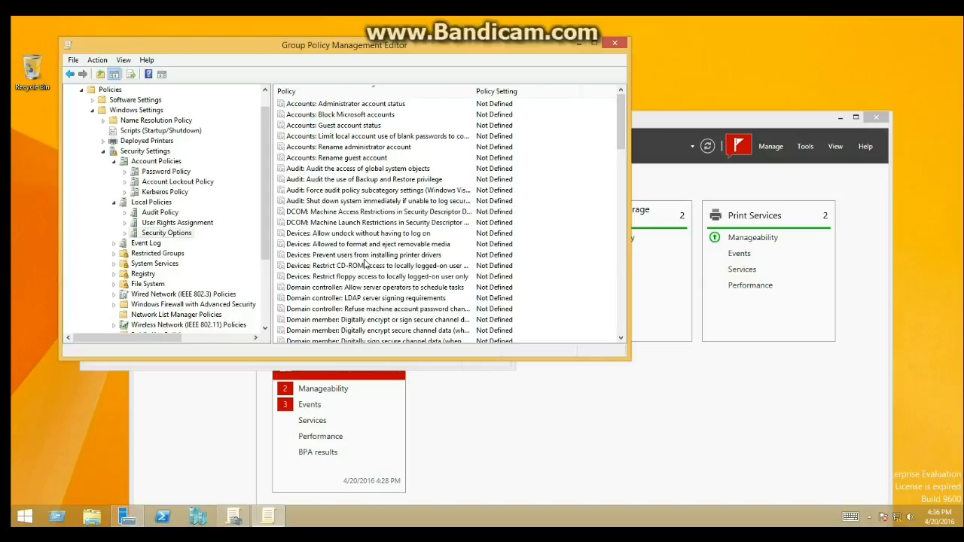
{"action": "scroll", "coordinate": [334, 172], "scroll_direction": "down", "scroll_amount": 18}
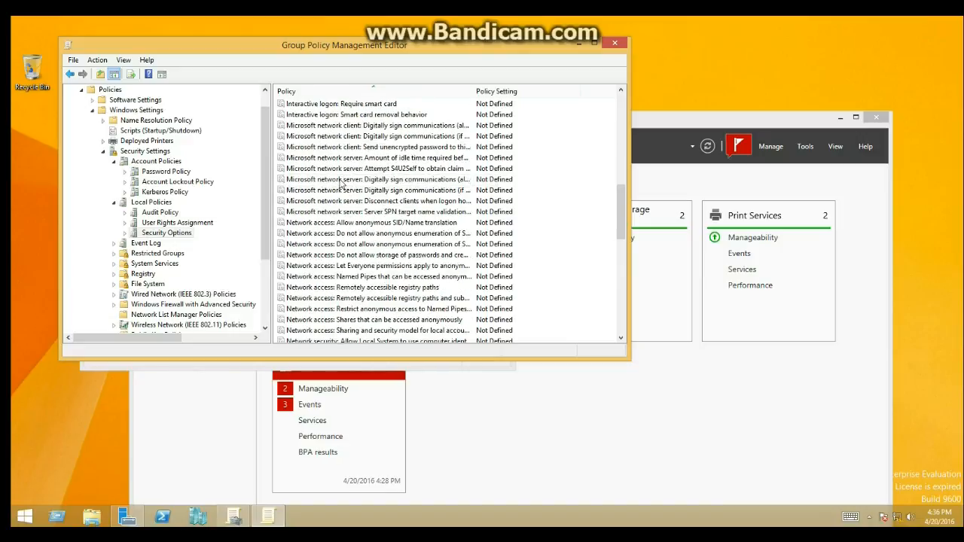
{"action": "scroll", "coordinate": [338, 189], "scroll_direction": "down", "scroll_amount": 7}
{"action": "scroll", "coordinate": [341, 191], "scroll_direction": "up", "scroll_amount": 12}
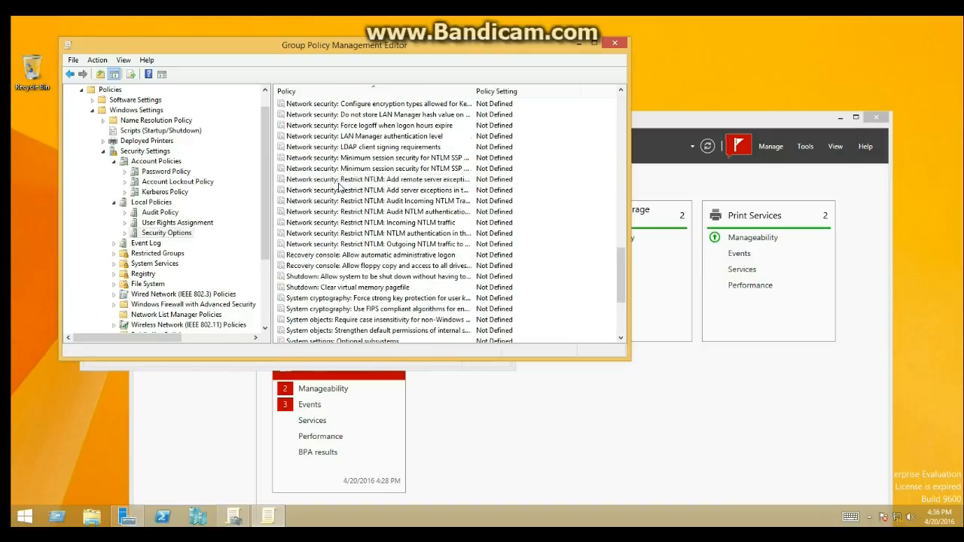
{"action": "scroll", "coordinate": [341, 196], "scroll_direction": "up", "scroll_amount": 5}
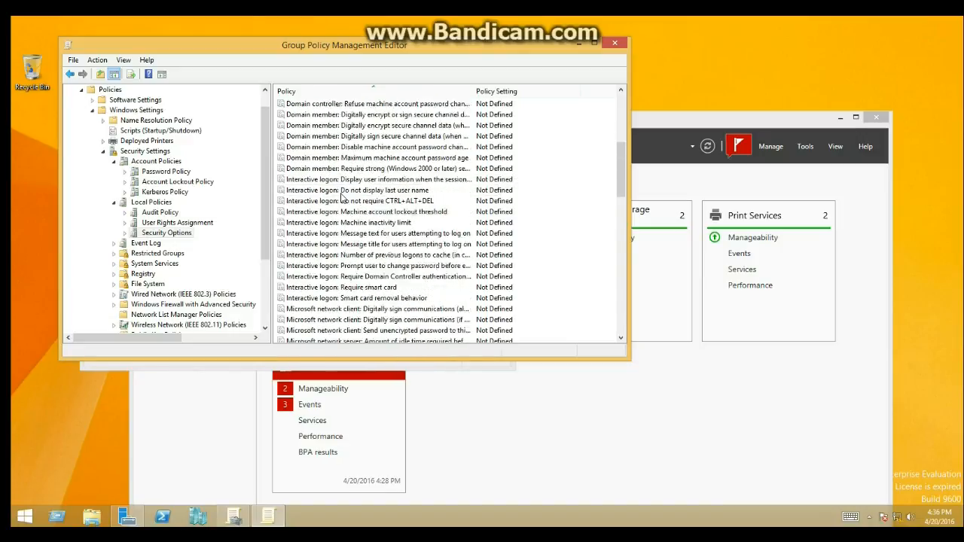
Define that logon policy as Enabled, then return to Local Policies.
{"action": "left_click", "coordinate": [360, 159]}
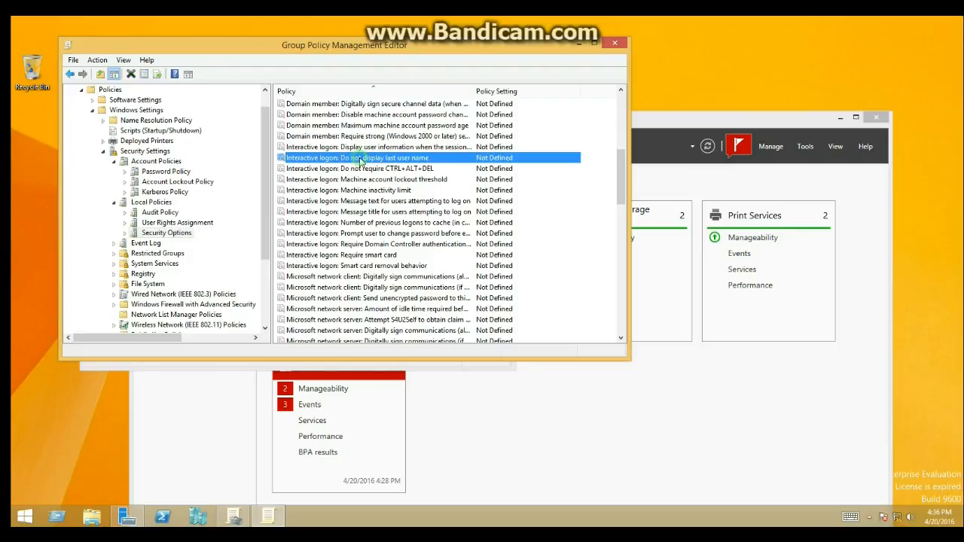
{"action": "right_click", "coordinate": [360, 159]}
{"action": "left_click", "coordinate": [393, 164]}
{"action": "left_click", "coordinate": [289, 125]}
{"action": "left_click", "coordinate": [276, 137]}
{"action": "left_click", "coordinate": [431, 331]}
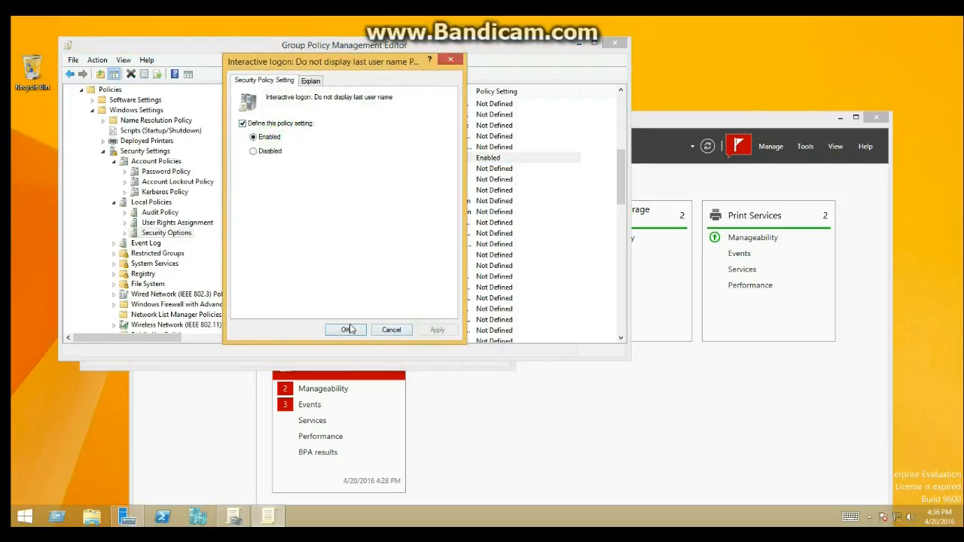
{"action": "left_click", "coordinate": [345, 330]}
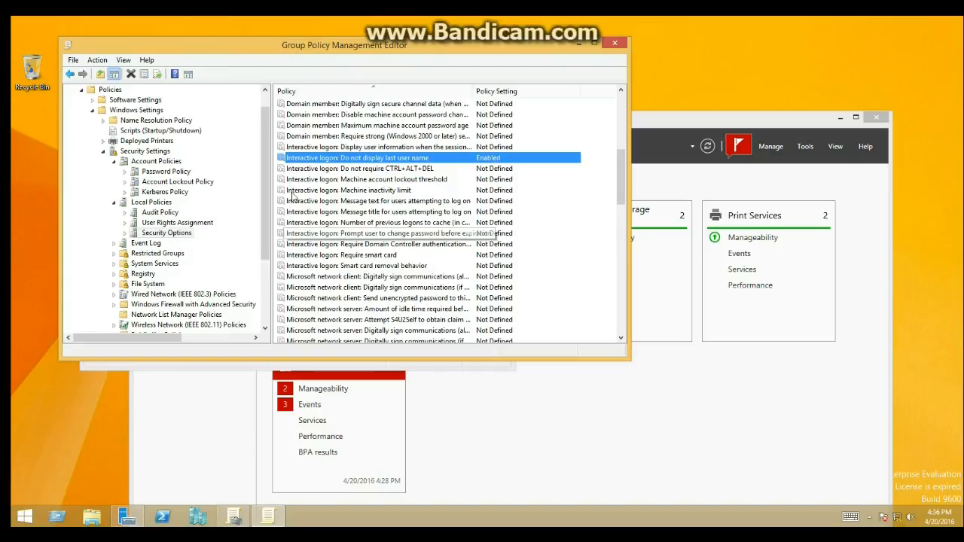
{"action": "left_click", "coordinate": [151, 204]}
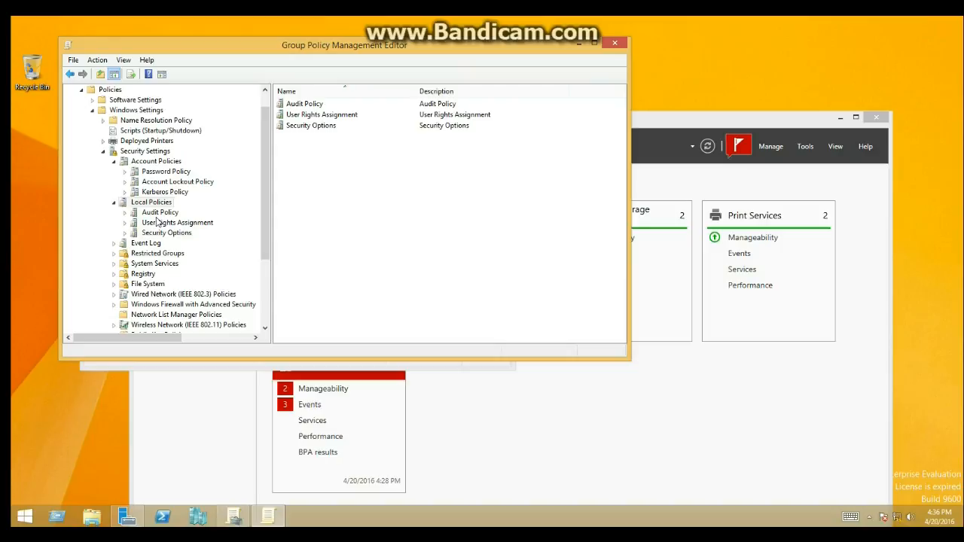
Open User Rights Assignment and scroll to the Deny log on locally right.
{"action": "left_click", "coordinate": [169, 224]}
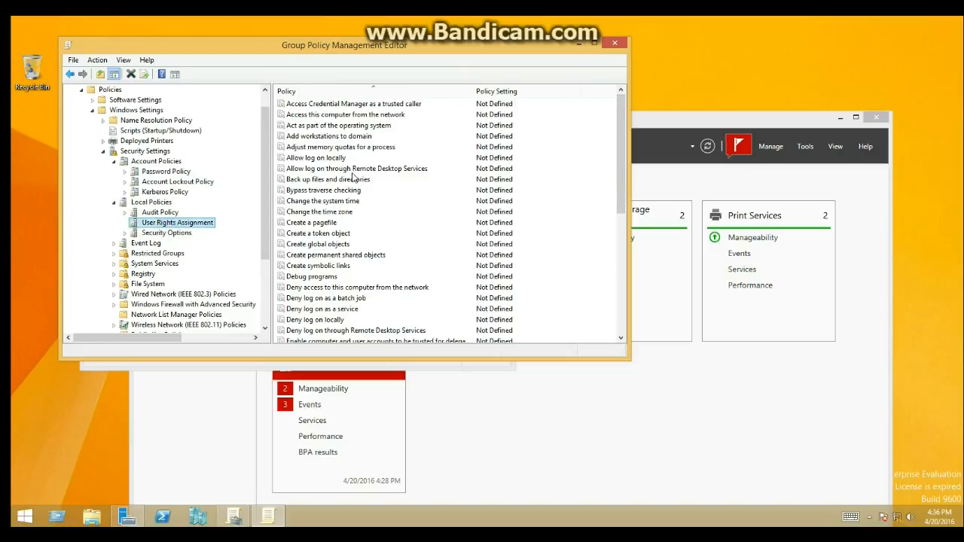
{"action": "right_click", "coordinate": [184, 224]}
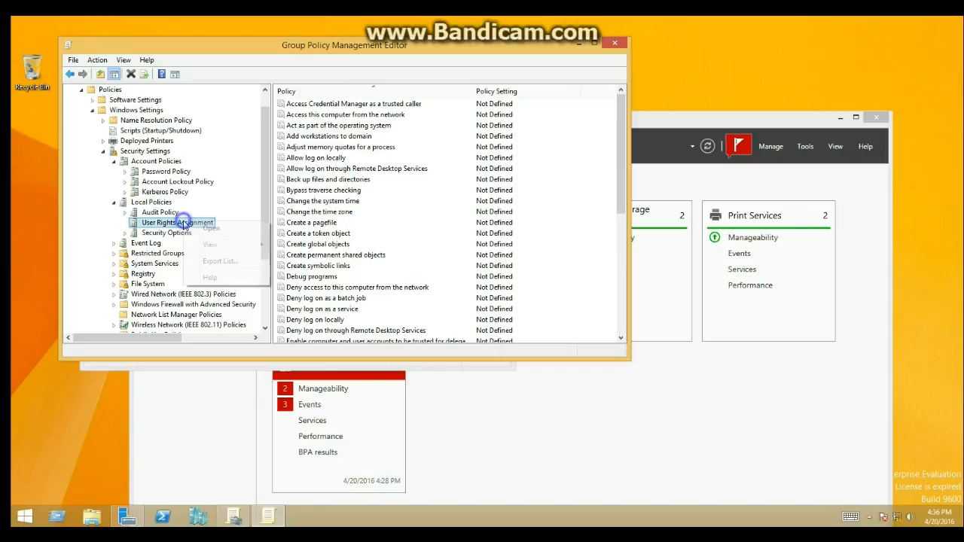
{"action": "left_click", "coordinate": [171, 211]}
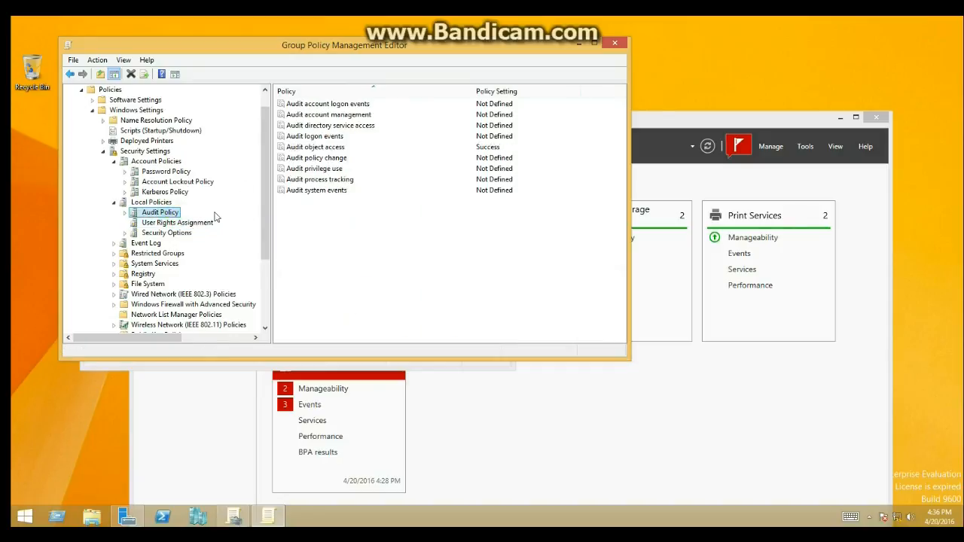
{"action": "left_click", "coordinate": [206, 226]}
{"action": "scroll", "coordinate": [340, 201], "scroll_direction": "down", "scroll_amount": 1}
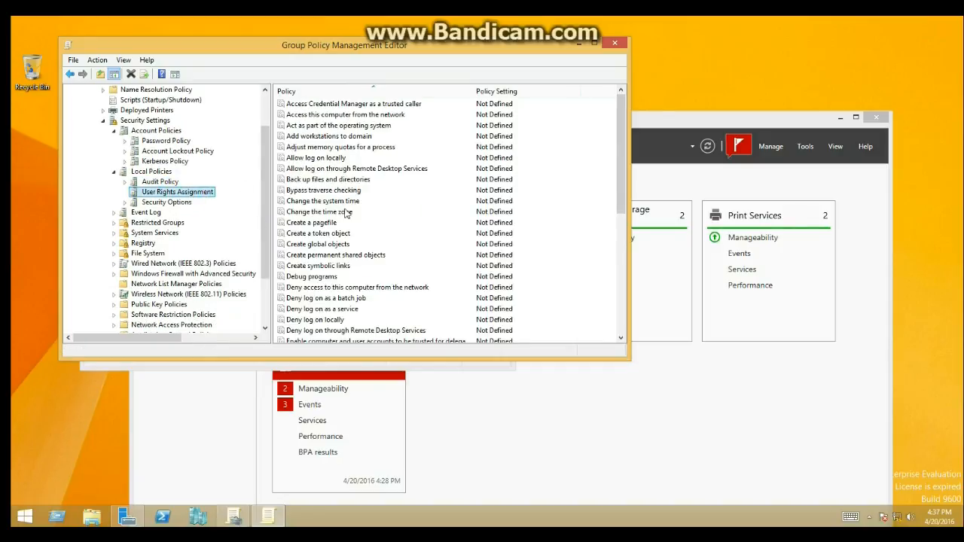
{"action": "left_click", "coordinate": [348, 213]}
{"action": "scroll", "coordinate": [349, 215], "scroll_direction": "down", "scroll_amount": 7}
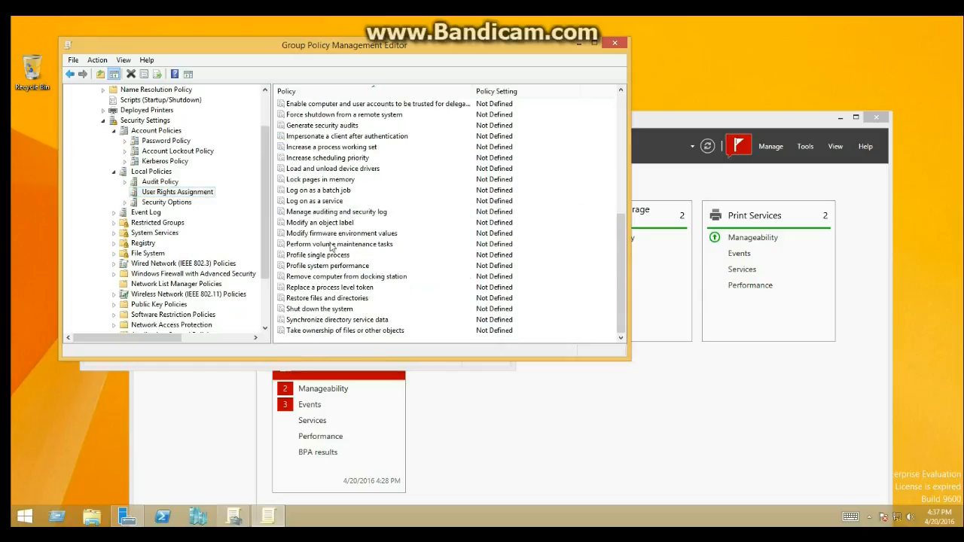
{"action": "scroll", "coordinate": [348, 224], "scroll_direction": "up", "scroll_amount": 2}
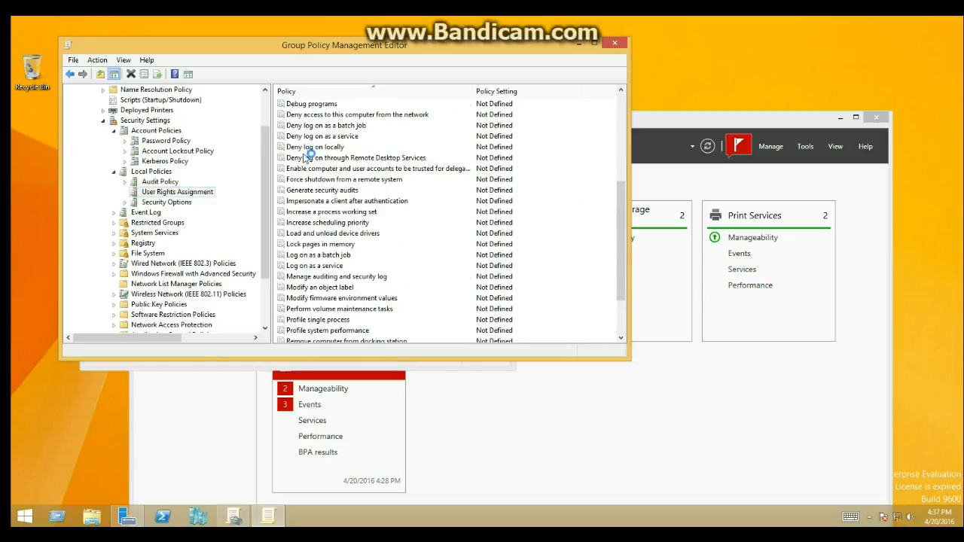
Define Deny log on locally and look up the CLASS2020\Marketing group.
{"action": "left_click", "coordinate": [333, 148]}
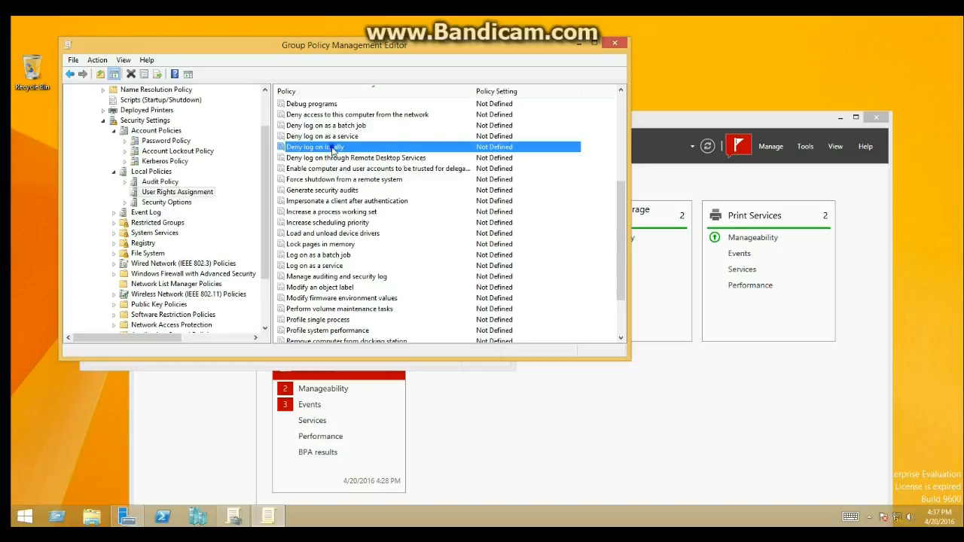
{"action": "right_click", "coordinate": [333, 148]}
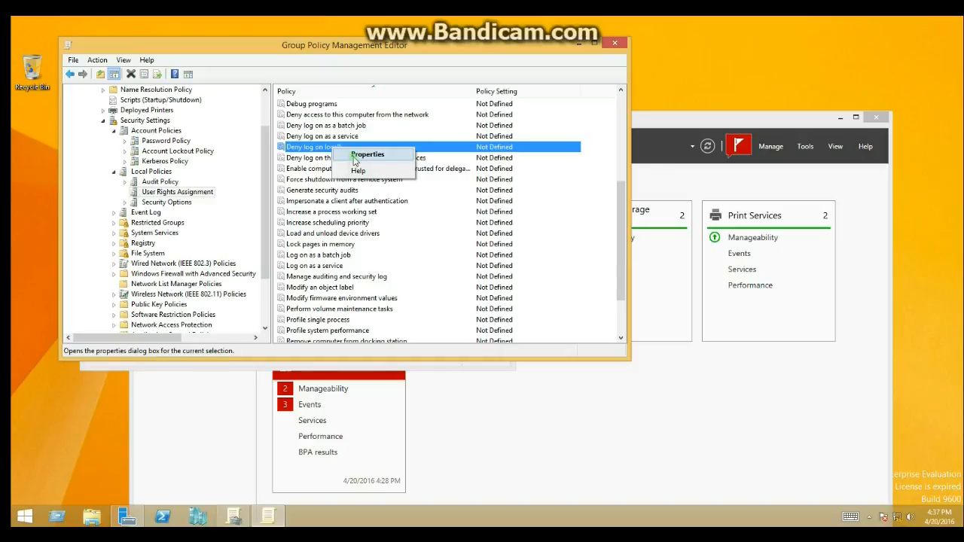
{"action": "left_click", "coordinate": [355, 156]}
{"action": "left_click", "coordinate": [242, 123]}
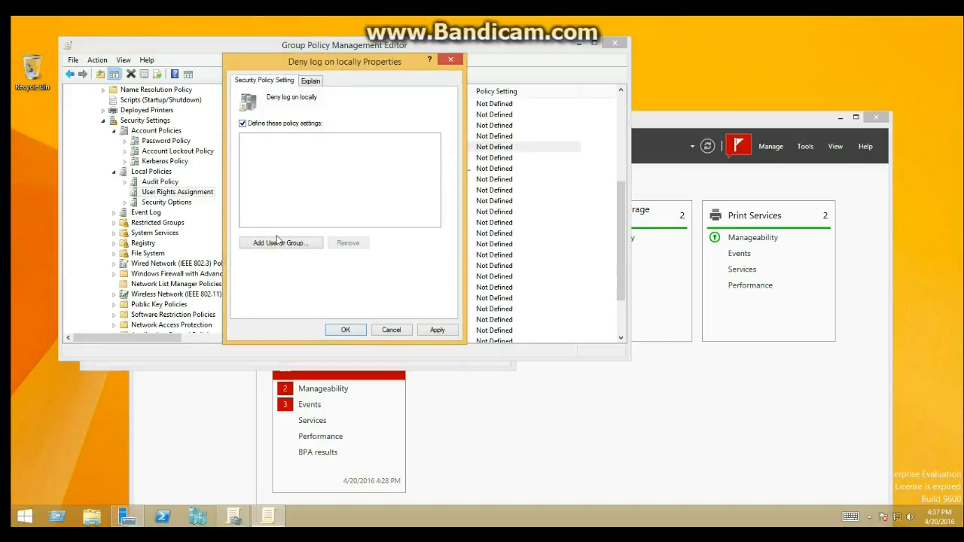
{"action": "left_click", "coordinate": [276, 241]}
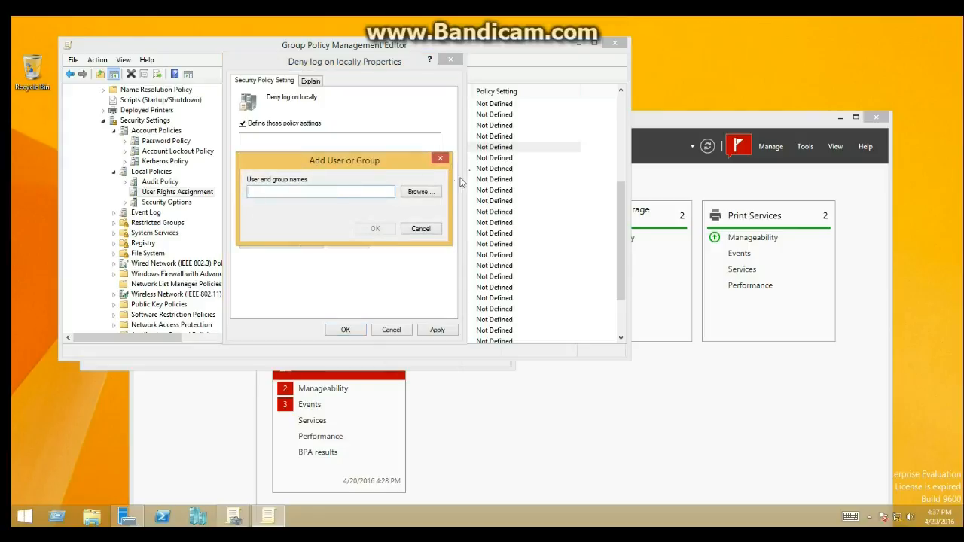
{"action": "left_click", "coordinate": [422, 194]}
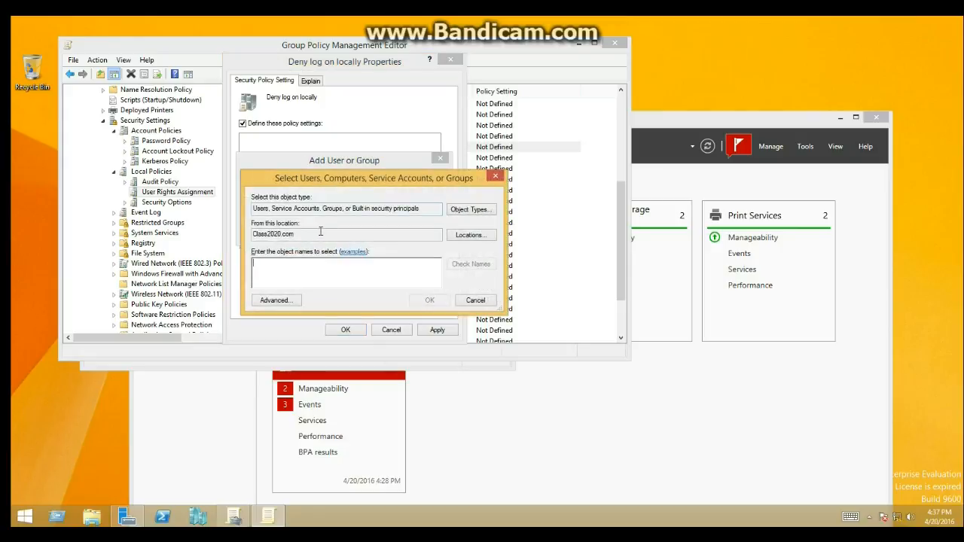
{"action": "type", "text": "Market"}
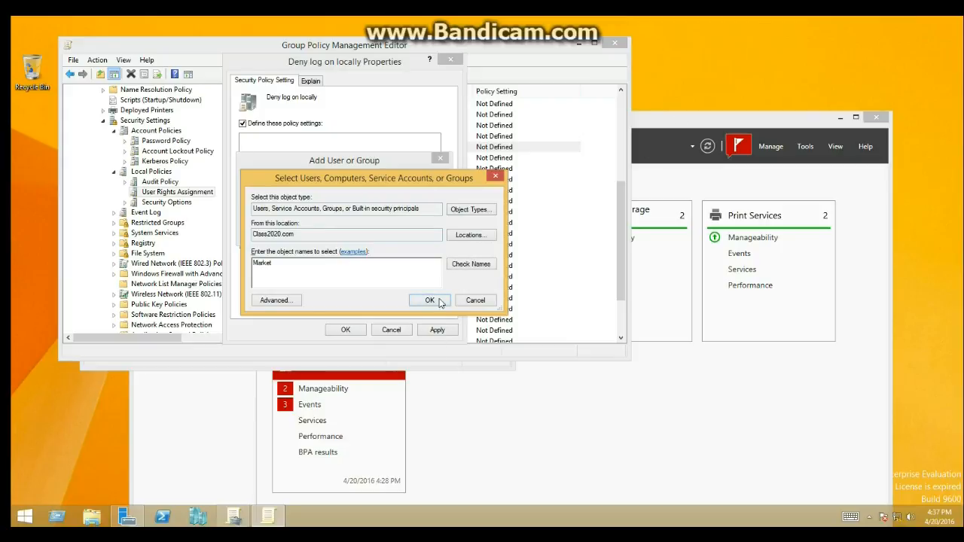
{"action": "left_click", "coordinate": [471, 265]}
{"action": "left_click", "coordinate": [430, 301]}
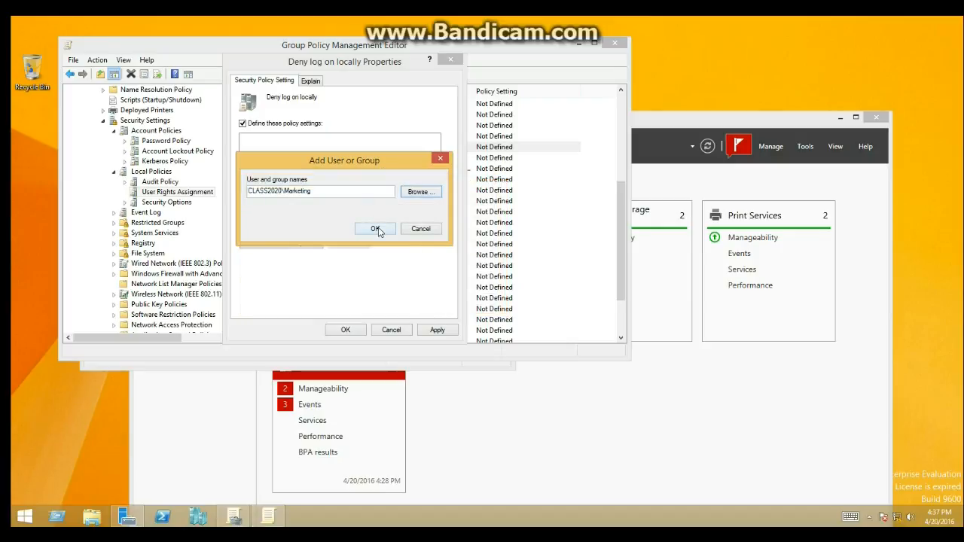
Add Marketing to the denied list, apply it, and view Password Policy.
{"action": "left_click", "coordinate": [376, 228]}
{"action": "left_click", "coordinate": [438, 330]}
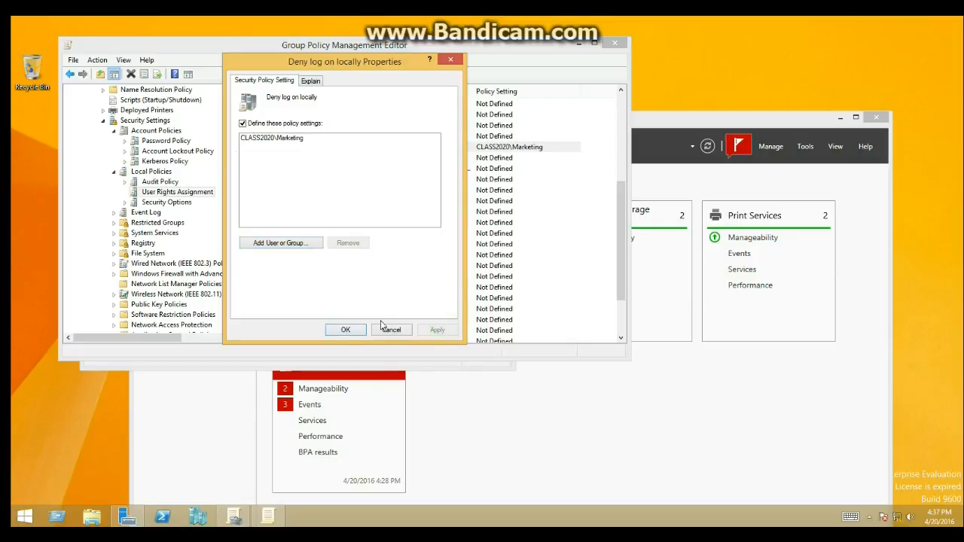
{"action": "left_click", "coordinate": [345, 330]}
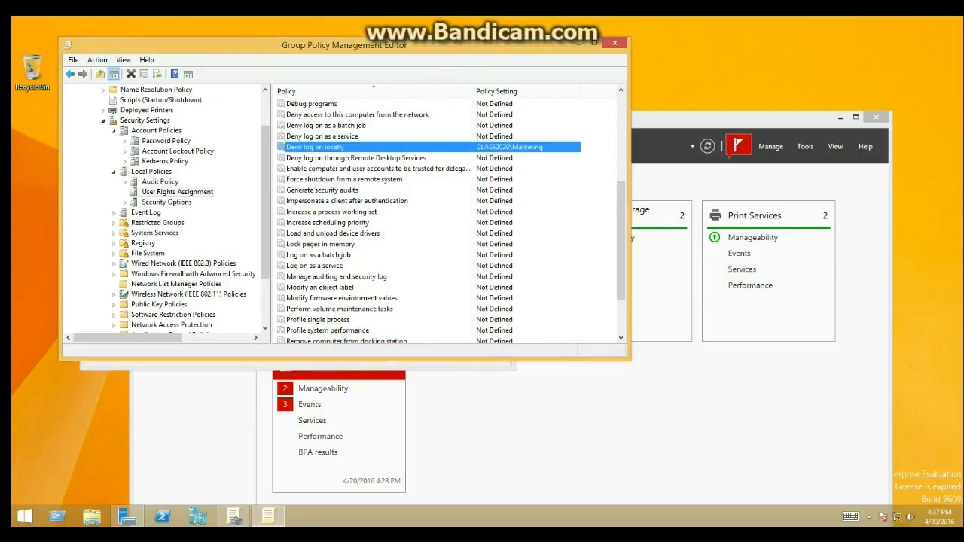
{"action": "left_click", "coordinate": [166, 141]}
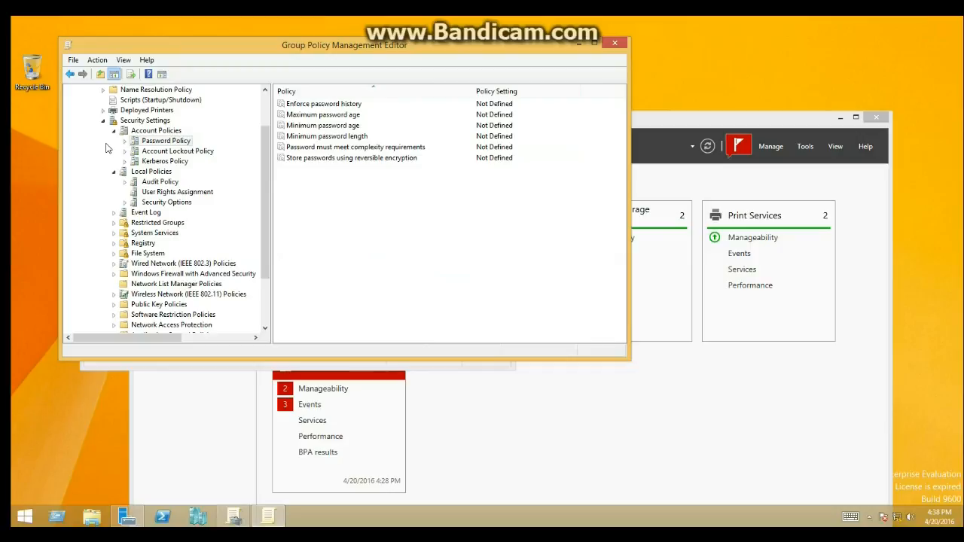
Collapse the GPO's policy tree and close the Group Policy Management Editor.
{"action": "left_click", "coordinate": [156, 100]}
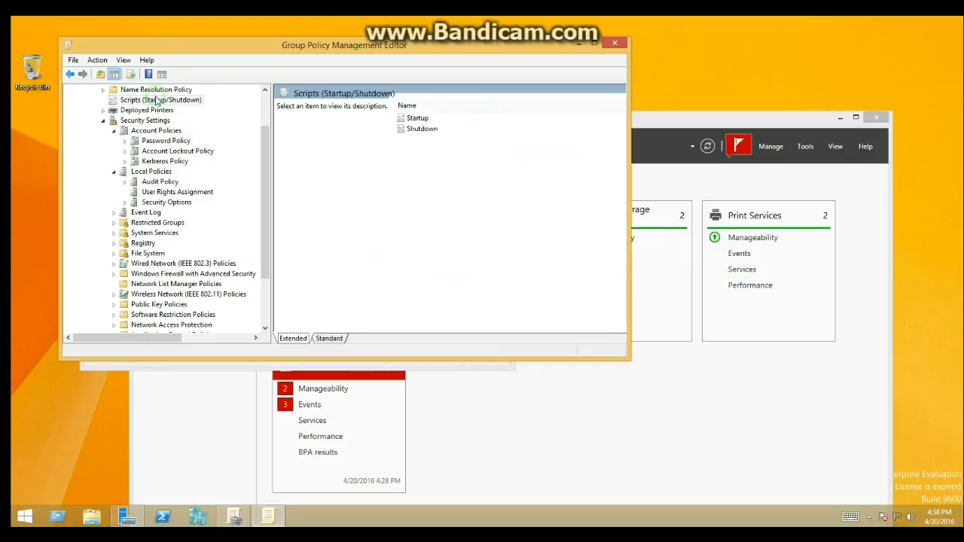
{"action": "left_click_drag", "start_coordinate": [266, 142], "coordinate": [260, 95]}
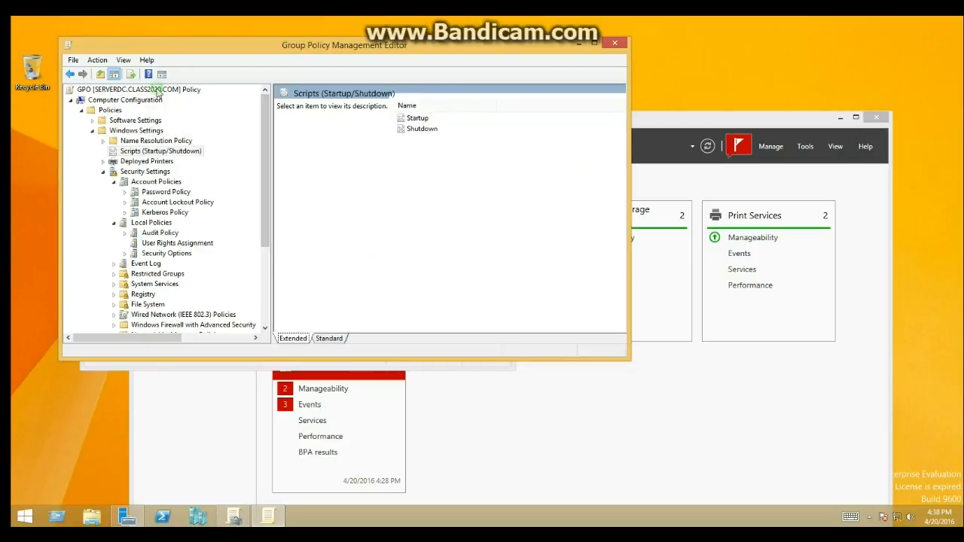
{"action": "left_click", "coordinate": [156, 91]}
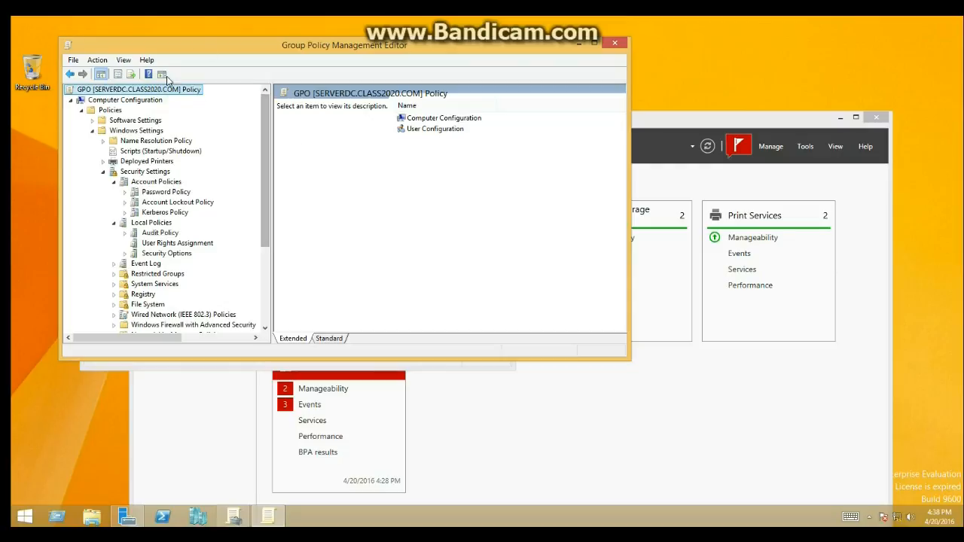
{"action": "double_click", "coordinate": [145, 90]}
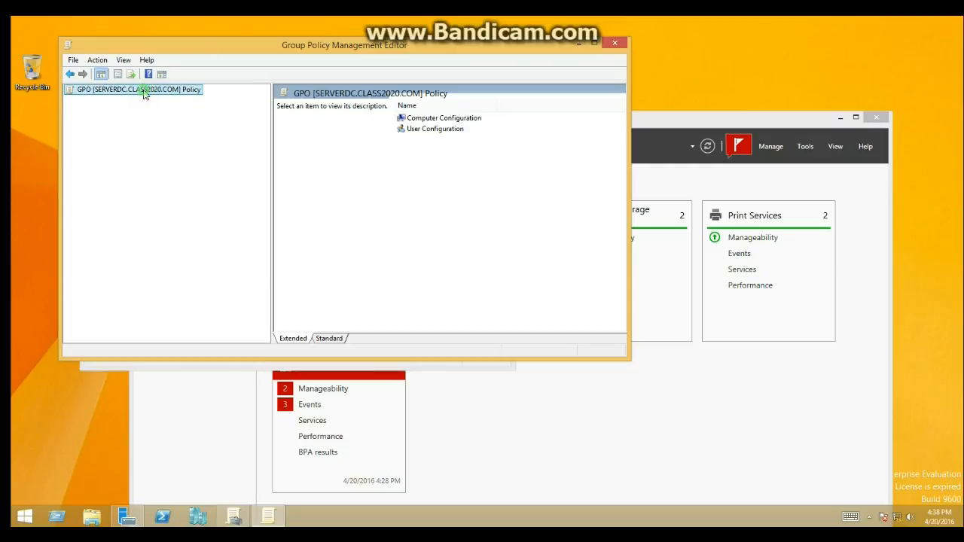
{"action": "double_click", "coordinate": [144, 90]}
{"action": "left_click", "coordinate": [71, 99]}
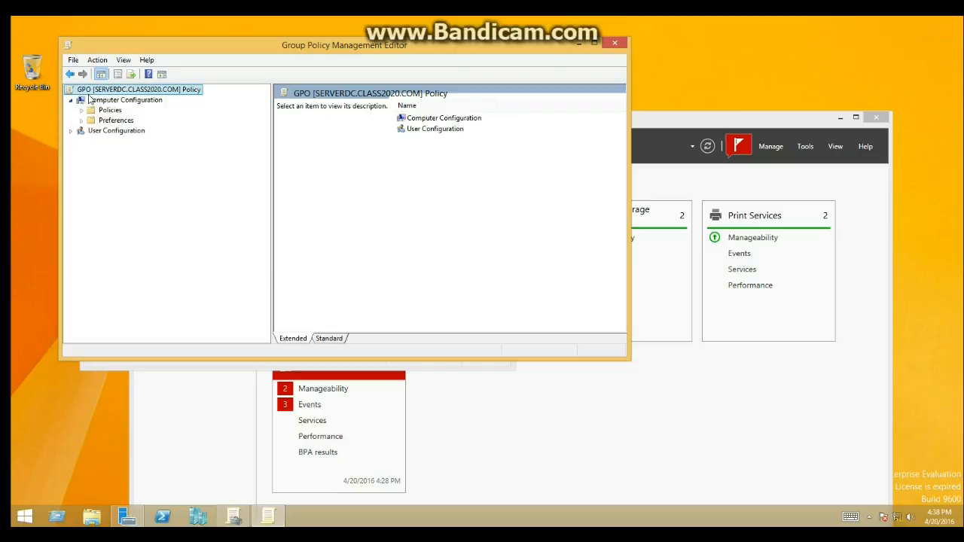
{"action": "right_click", "coordinate": [90, 95]}
{"action": "left_click", "coordinate": [608, 45]}
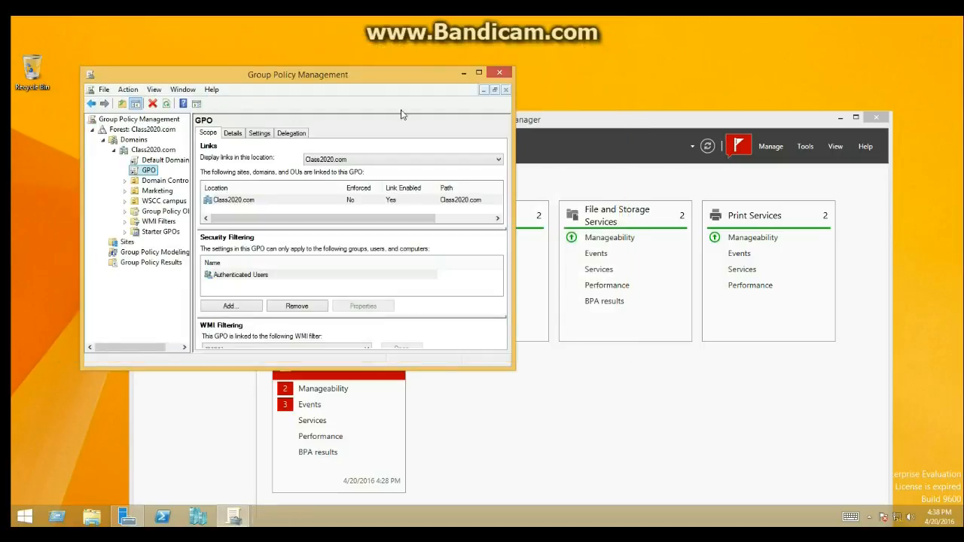
In Class2020.com's Linked Group Policy Objects, move GPO up to link order 1.
{"action": "left_click", "coordinate": [141, 151]}
{"action": "left_click", "coordinate": [281, 133]}
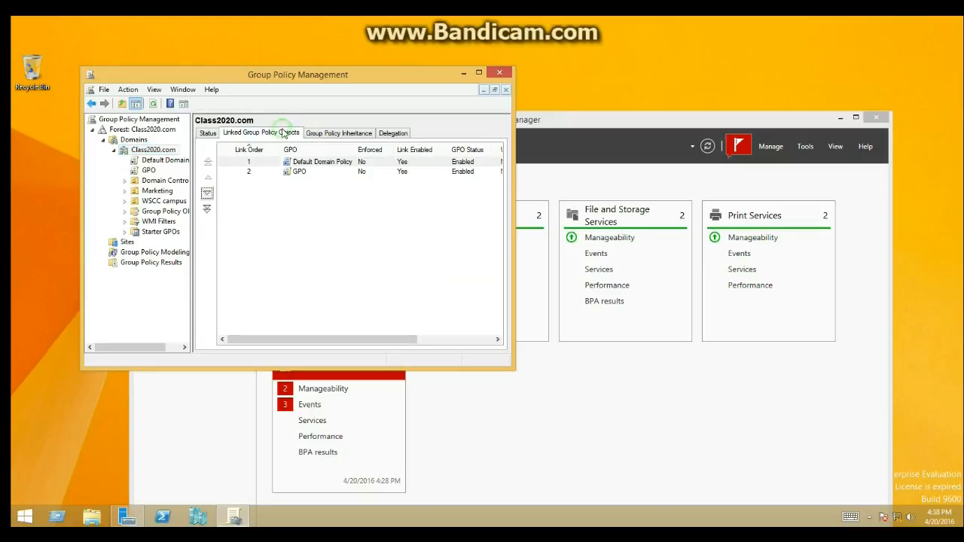
{"action": "left_click", "coordinate": [287, 174]}
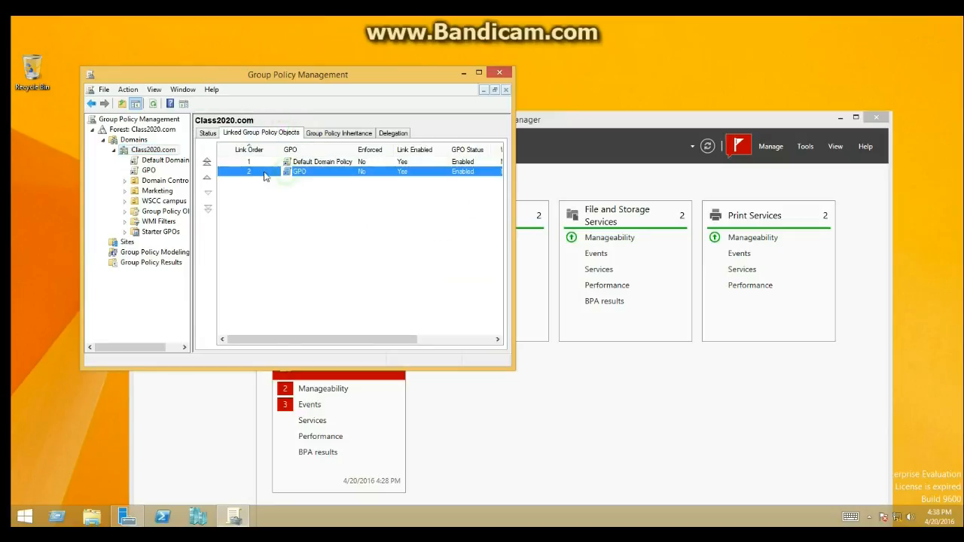
{"action": "left_click", "coordinate": [207, 178]}
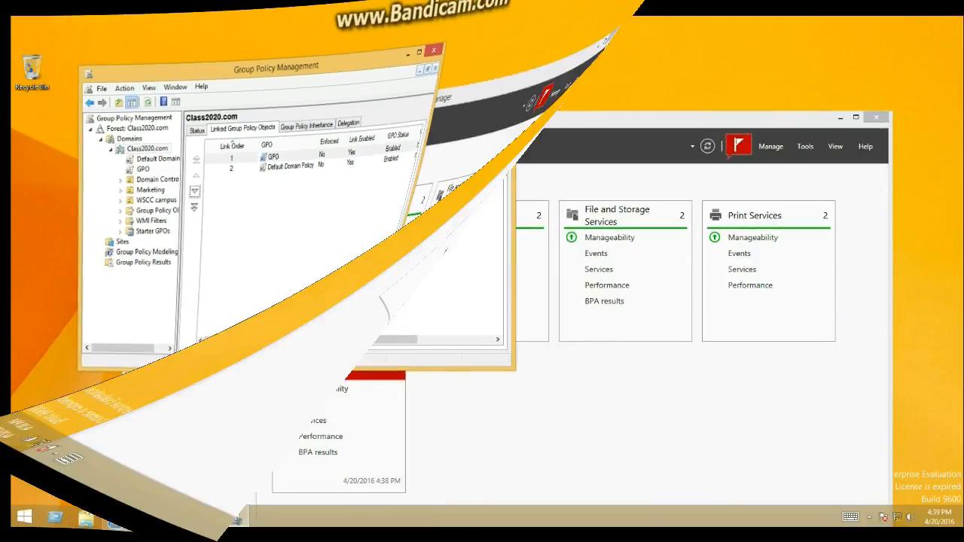
Run gpupdate /force in an administrator Command Prompt, then switch to the ServerC VM.
{"action": "right_click", "coordinate": [27, 516]}
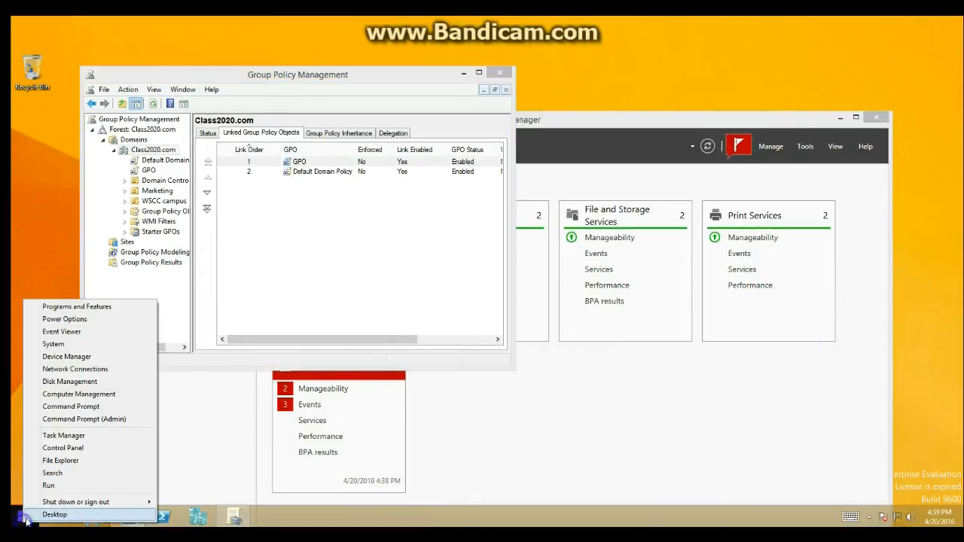
{"action": "left_click", "coordinate": [83, 416]}
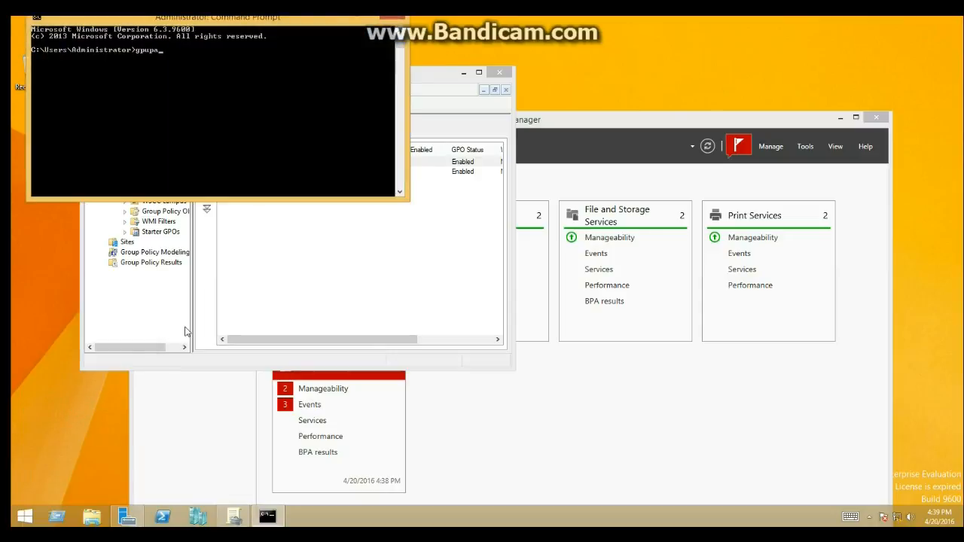
{"action": "type", "text": "gpupdate /force"}
{"action": "key", "text": "Return"}
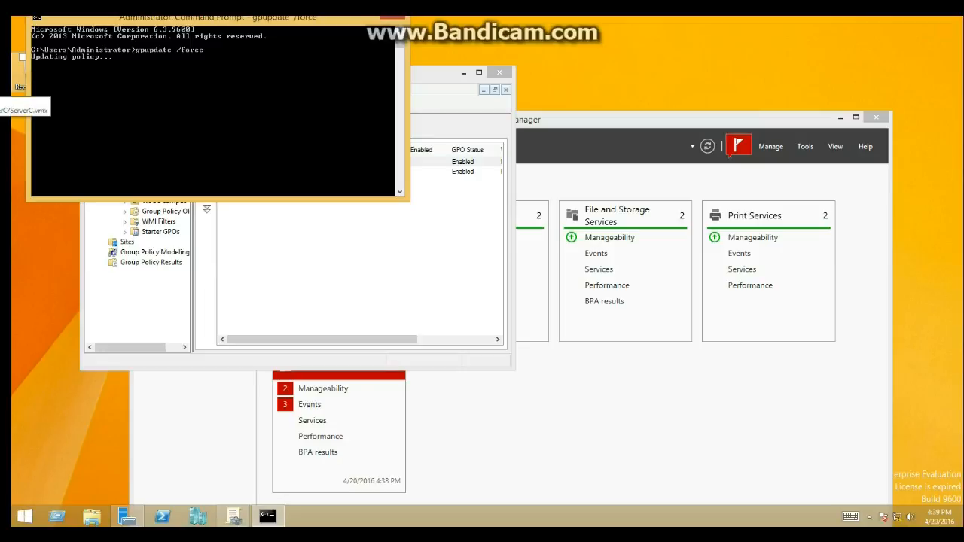
{"action": "left_click", "coordinate": [1, 92]}
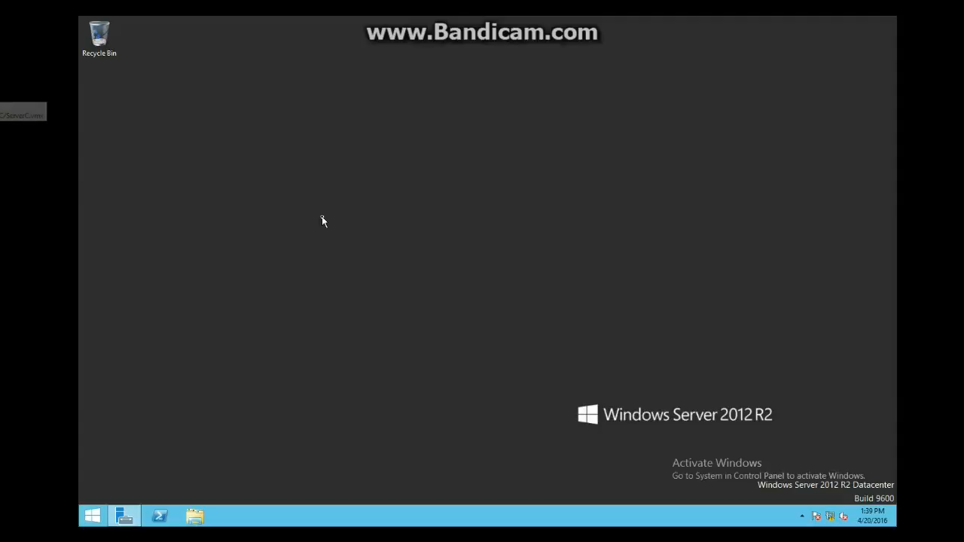
Run the forced policy update in an administrator Command Prompt, then open File Explorer.
{"action": "right_click", "coordinate": [92, 516]}
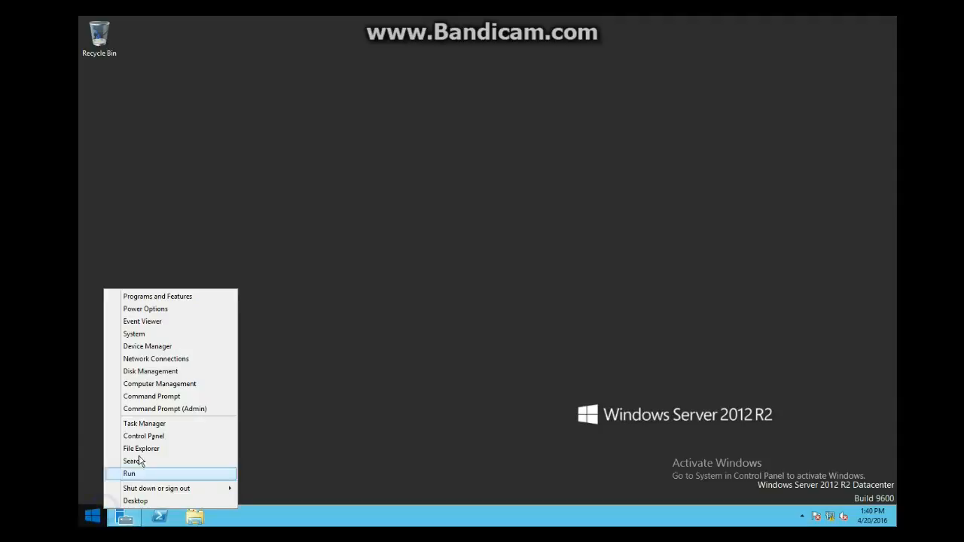
{"action": "left_click", "coordinate": [160, 409]}
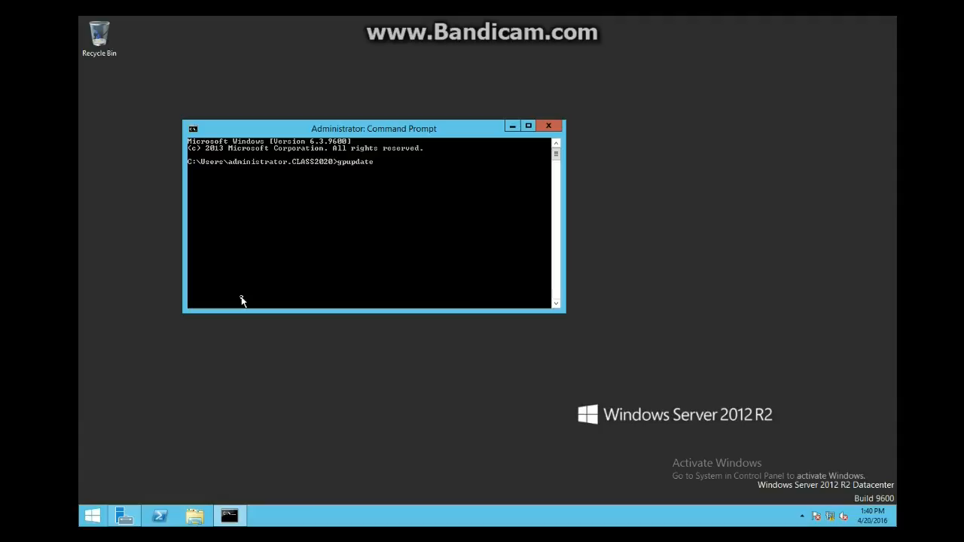
{"action": "key", "text": "Return"}
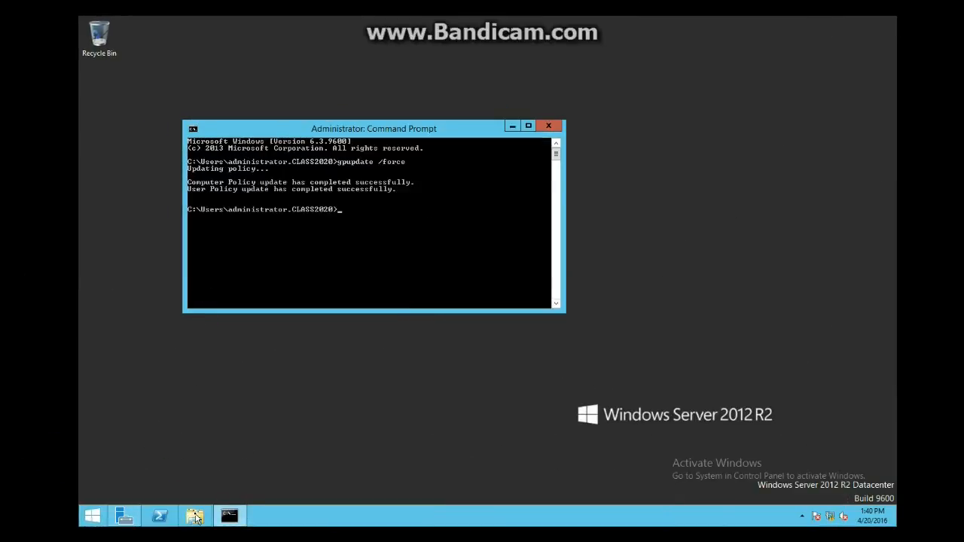
{"action": "left_click", "coordinate": [195, 517]}
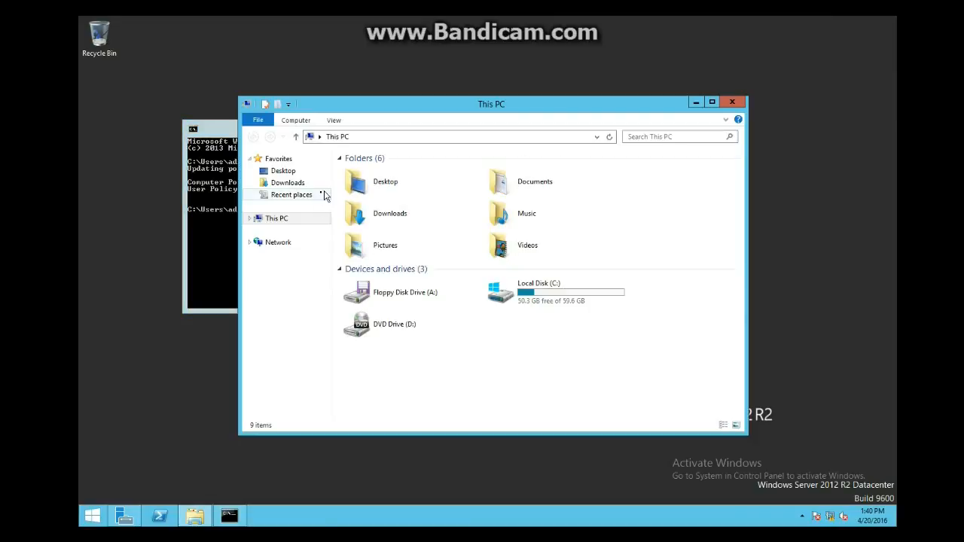
Create a folder named foldershare on Local Disk (C:) and open it.
{"action": "double_click", "coordinate": [502, 290]}
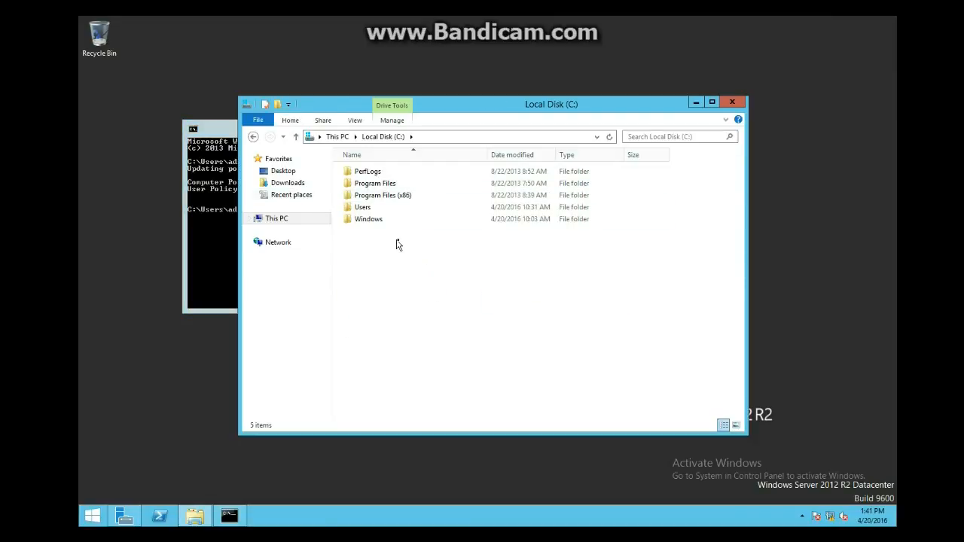
{"action": "right_click", "coordinate": [418, 240]}
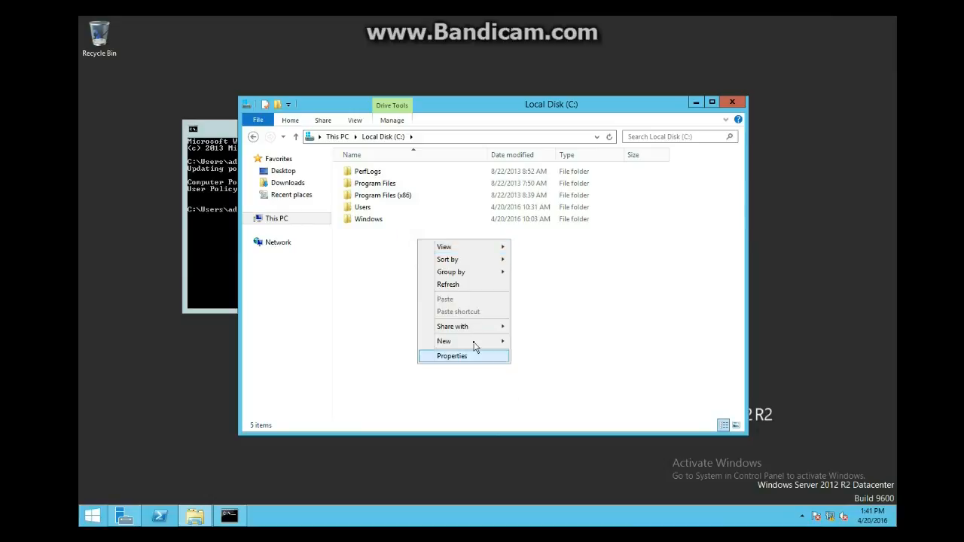
{"action": "mouse_move", "coordinate": [475, 346]}
{"action": "left_click", "coordinate": [539, 340]}
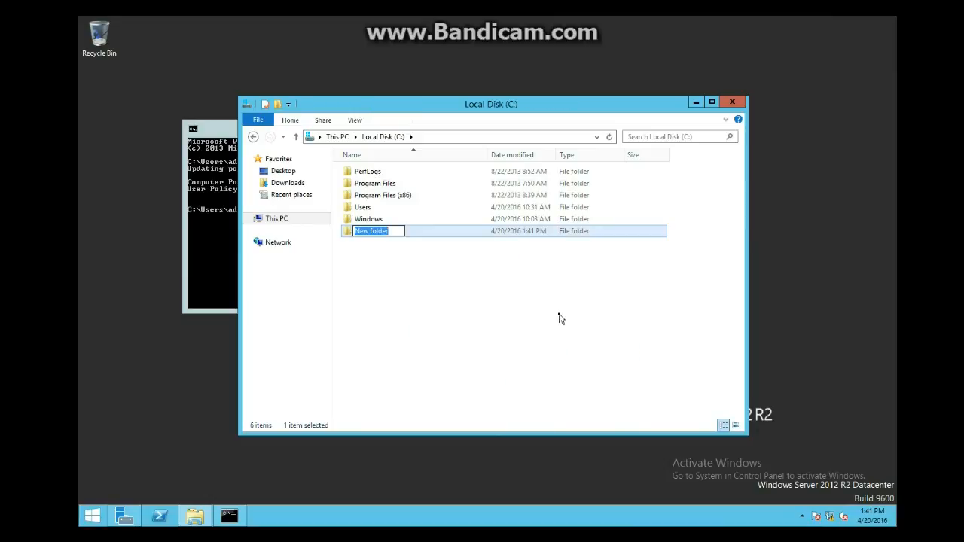
{"action": "type", "text": "foldershare"}
{"action": "key", "text": "Return"}
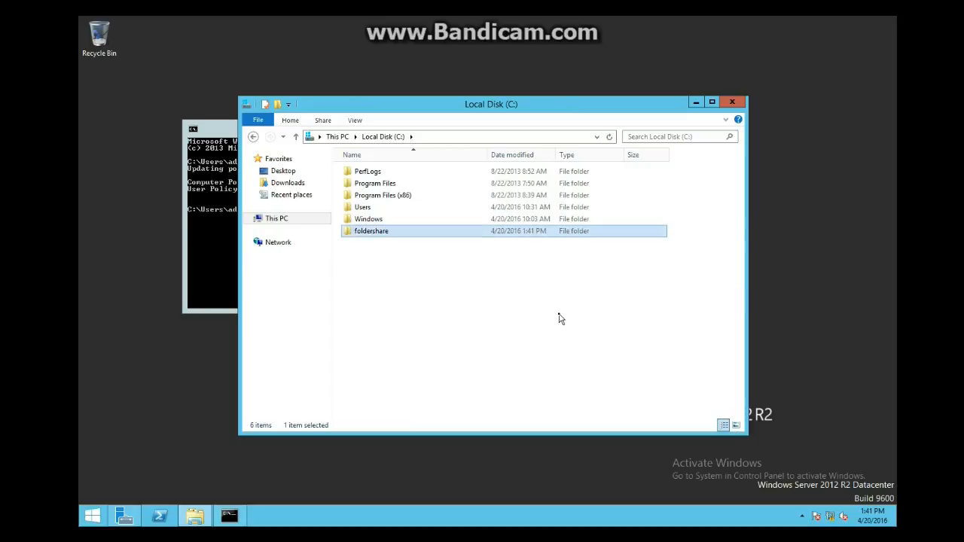
{"action": "double_click", "coordinate": [385, 230]}
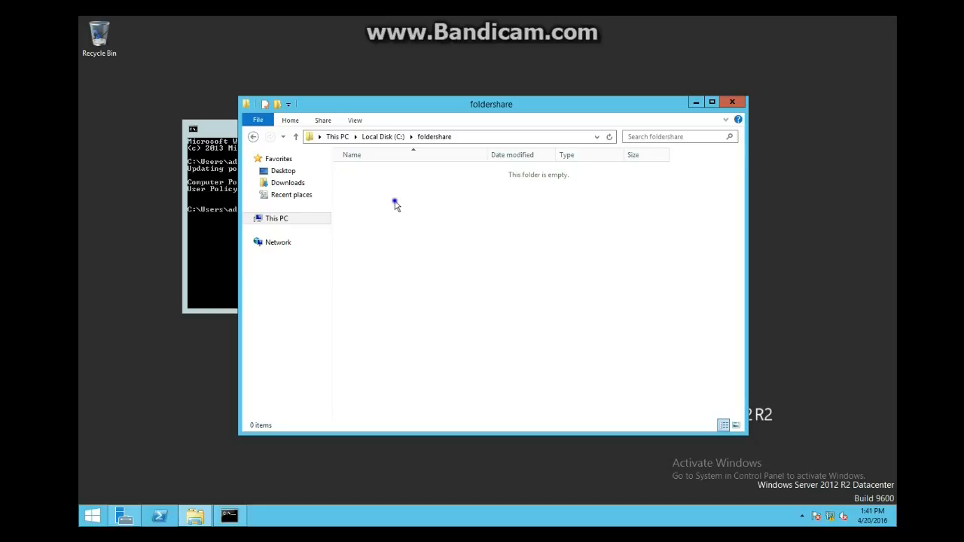
Create text document 123 inside it, add the text 123, and save.
{"action": "right_click", "coordinate": [394, 202]}
{"action": "mouse_move", "coordinate": [470, 333]}
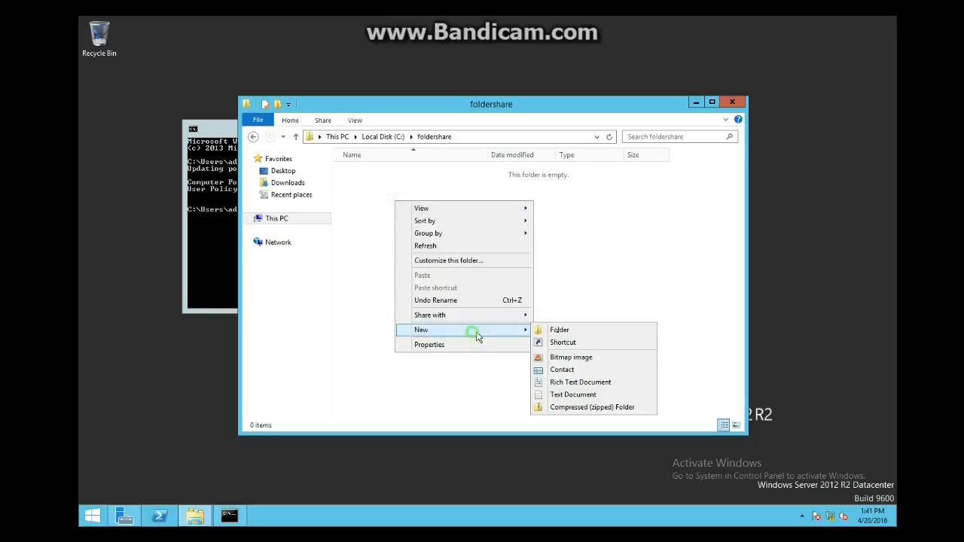
{"action": "left_click", "coordinate": [571, 397]}
{"action": "key", "text": "BackSpace"}
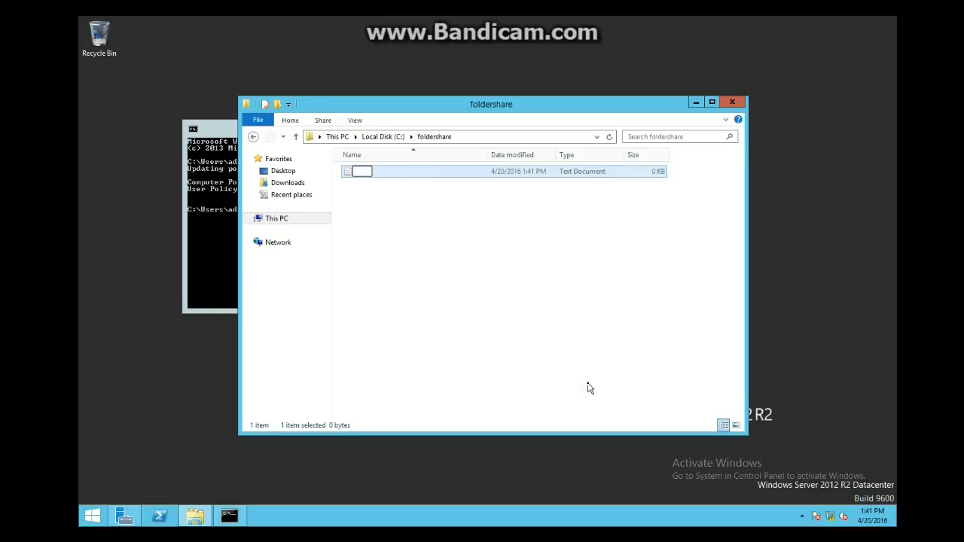
{"action": "type", "text": "123"}
{"action": "key", "text": "Return"}
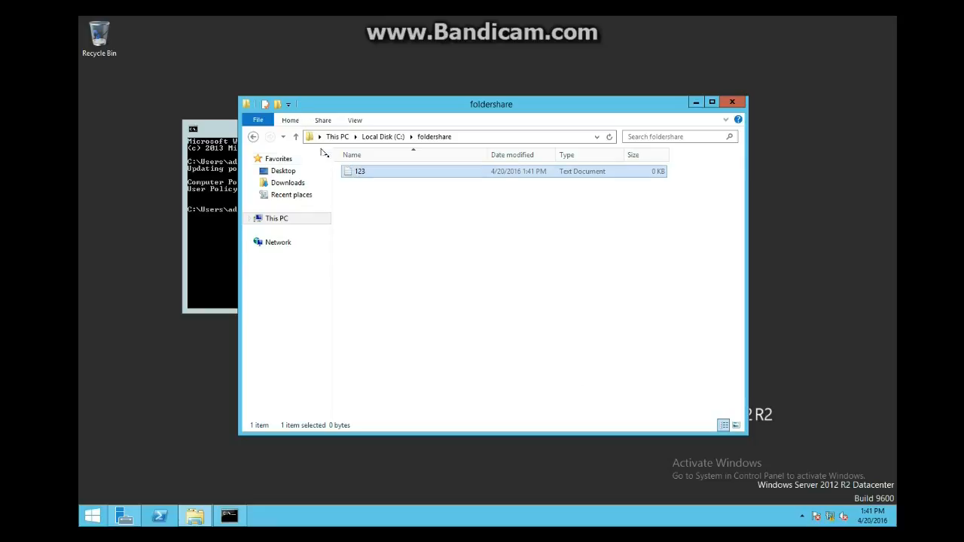
{"action": "double_click", "coordinate": [361, 172]}
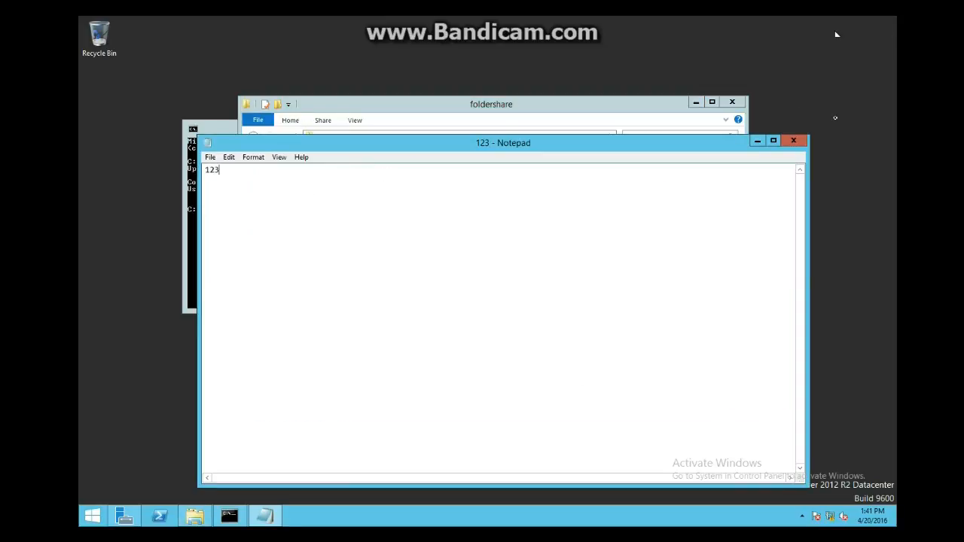
{"action": "left_click", "coordinate": [793, 140]}
{"action": "left_click", "coordinate": [457, 273]}
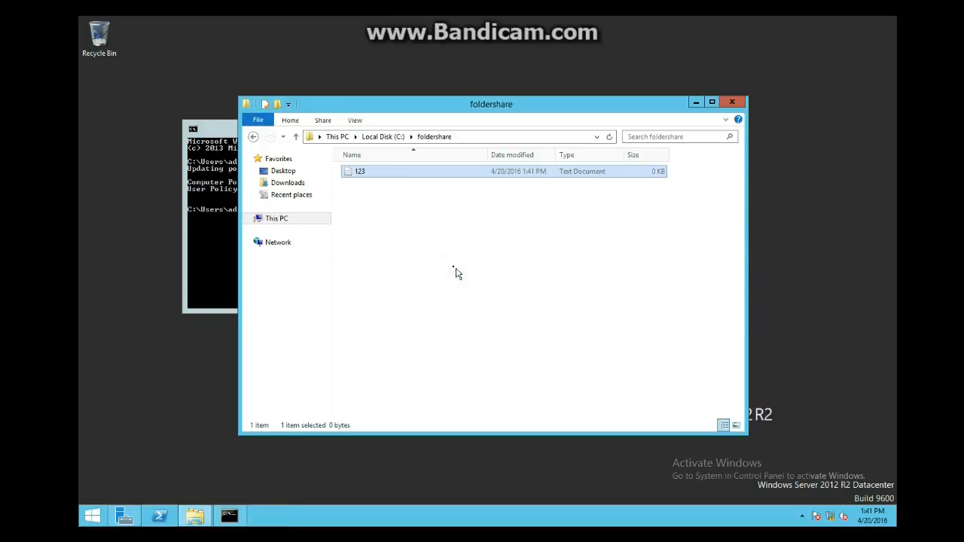
{"action": "left_click", "coordinate": [449, 262]}
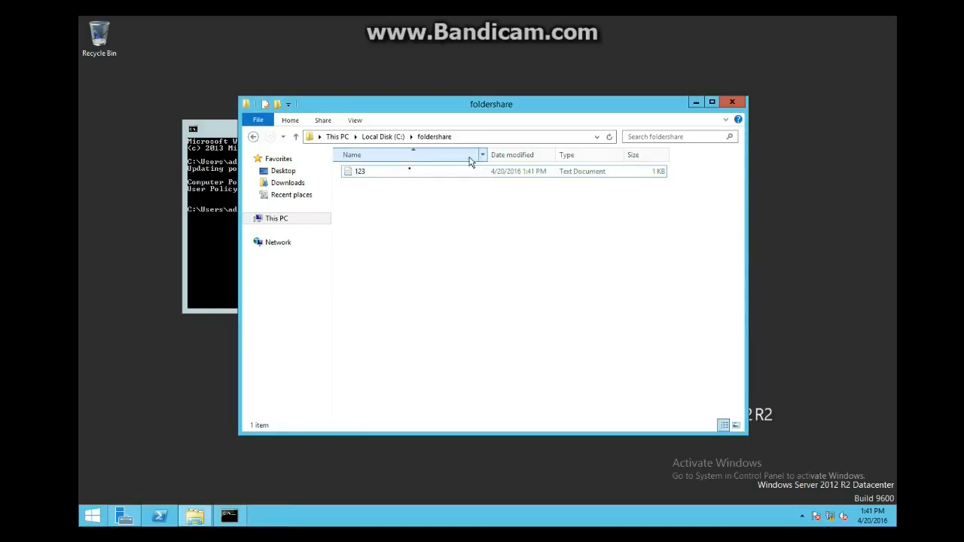
Open the Auditing tab of the 123 file's advanced security settings.
{"action": "right_click", "coordinate": [399, 175]}
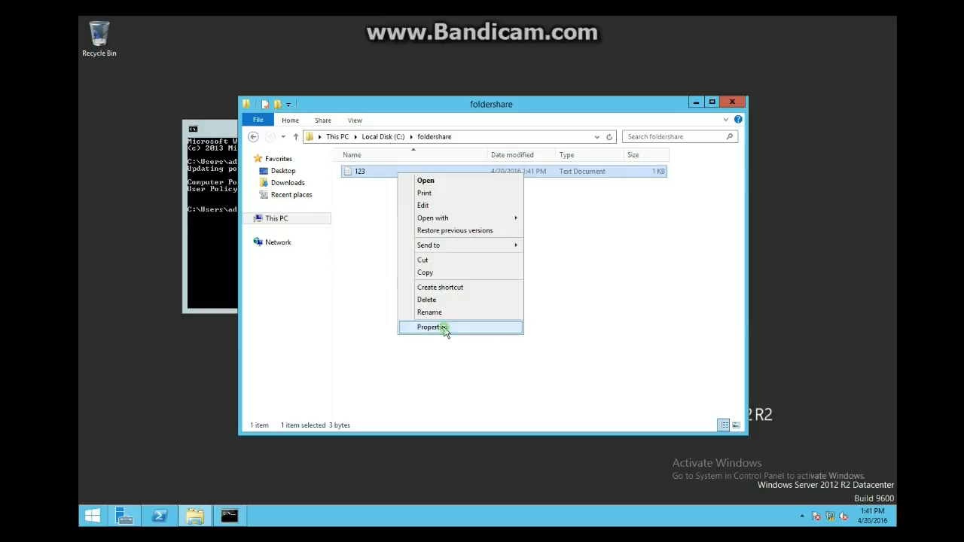
{"action": "left_click", "coordinate": [444, 328]}
{"action": "left_click", "coordinate": [449, 201]}
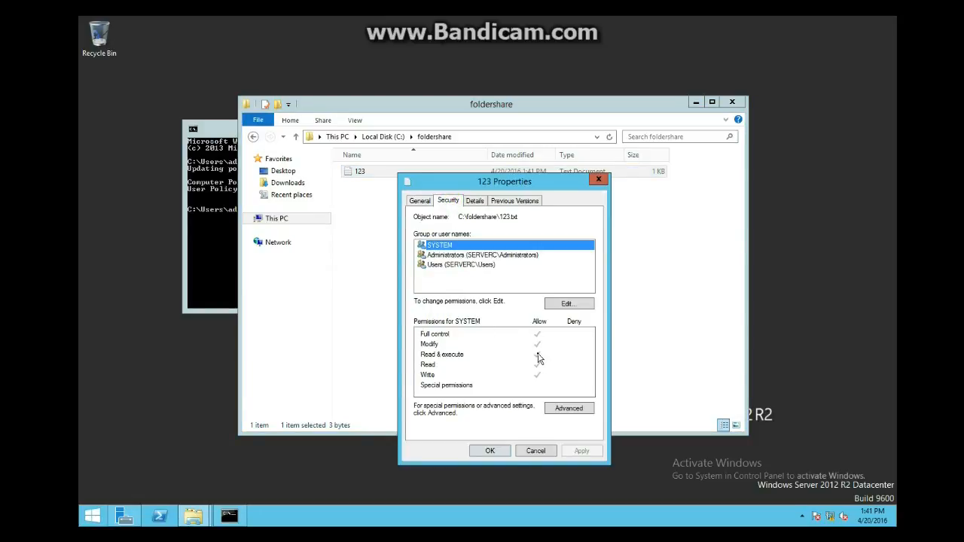
{"action": "left_click", "coordinate": [570, 409]}
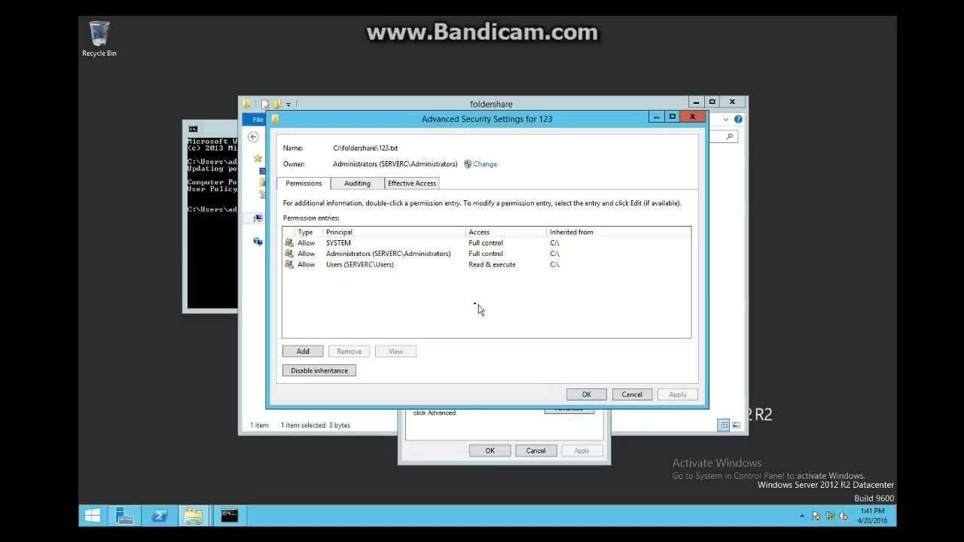
{"action": "left_click", "coordinate": [366, 185]}
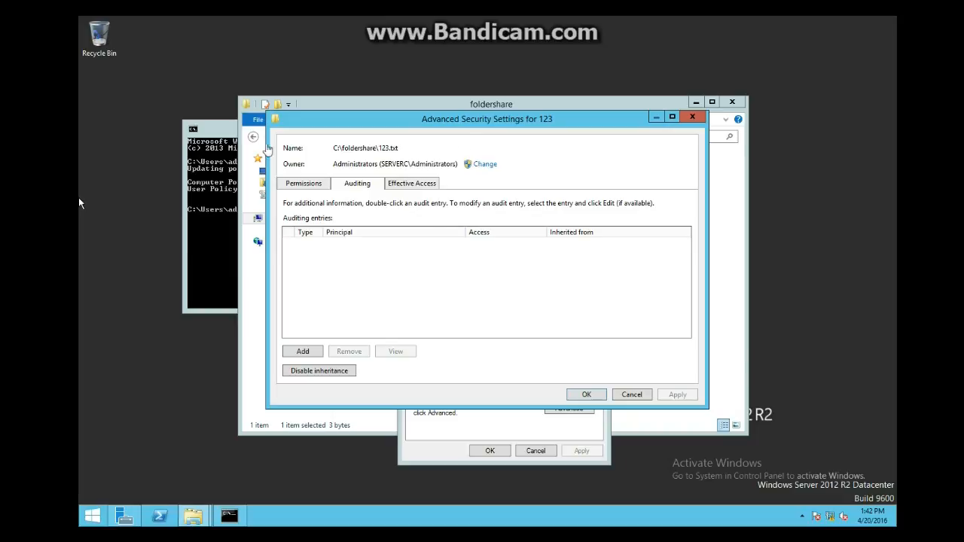
Add a Success auditing entry for Everyone covering only Read, and apply it.
{"action": "left_click", "coordinate": [306, 354]}
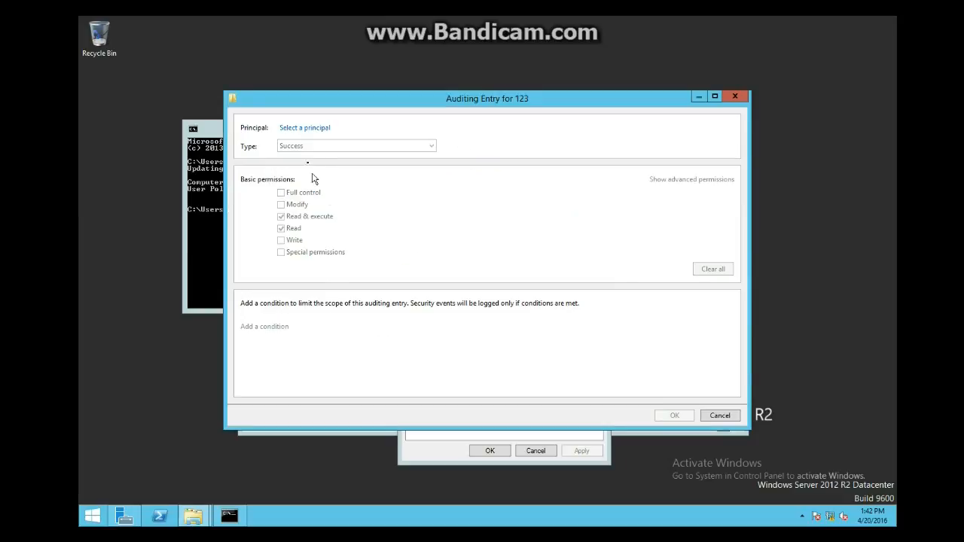
{"action": "left_click", "coordinate": [306, 131]}
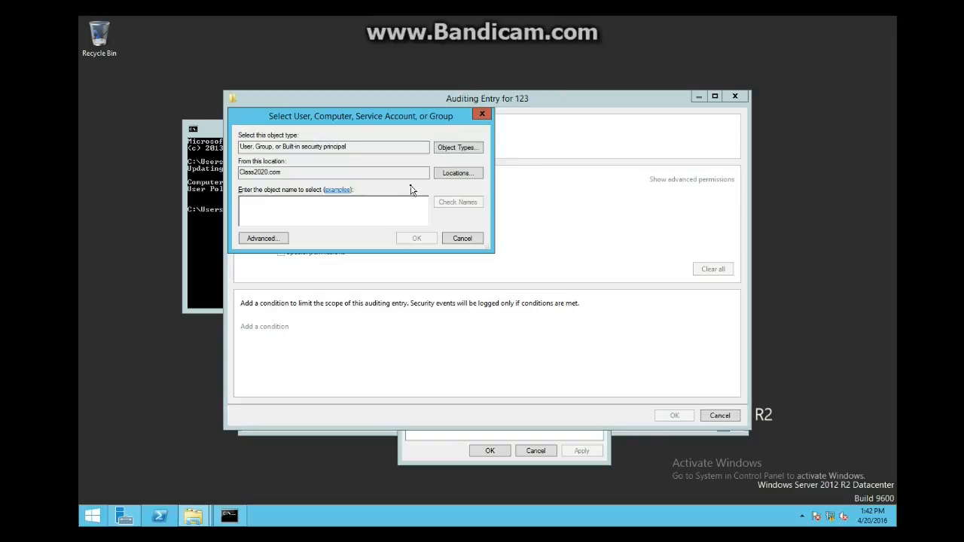
{"action": "type", "text": "everyone"}
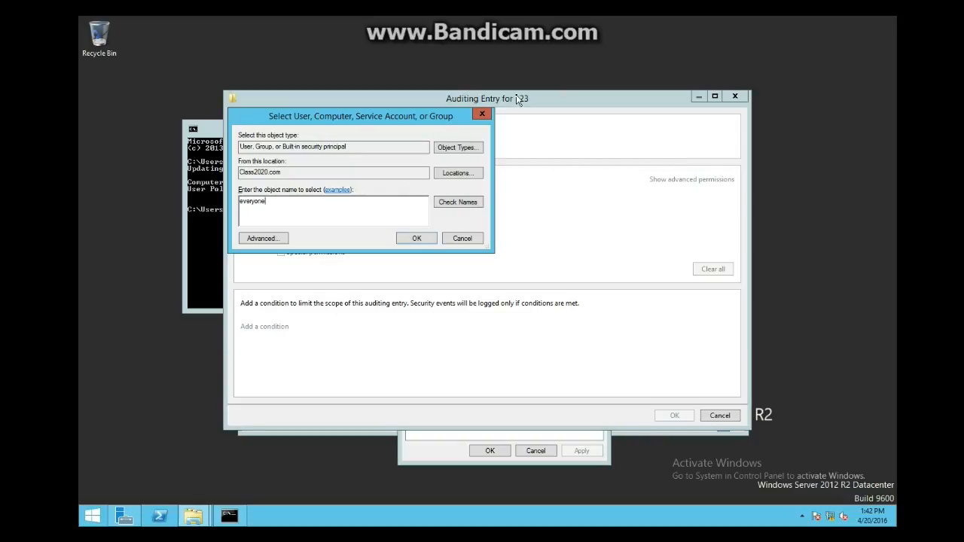
{"action": "left_click", "coordinate": [470, 208]}
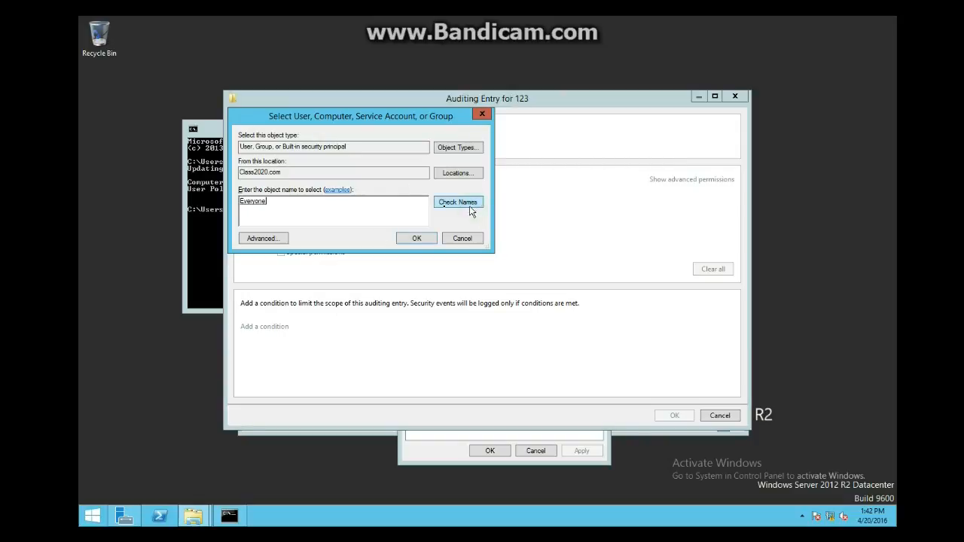
{"action": "left_click", "coordinate": [402, 238]}
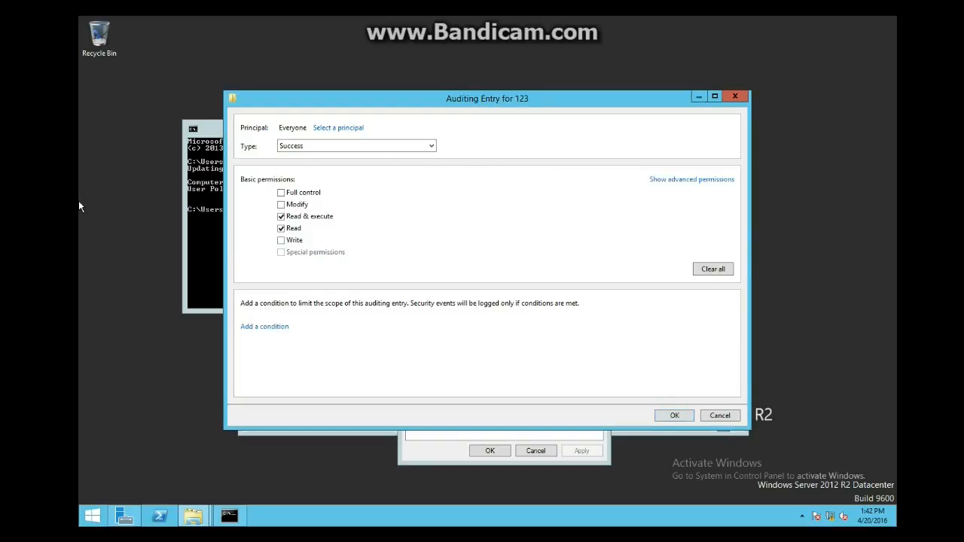
{"action": "left_click", "coordinate": [297, 216]}
{"action": "left_click", "coordinate": [674, 416]}
{"action": "left_click", "coordinate": [670, 396]}
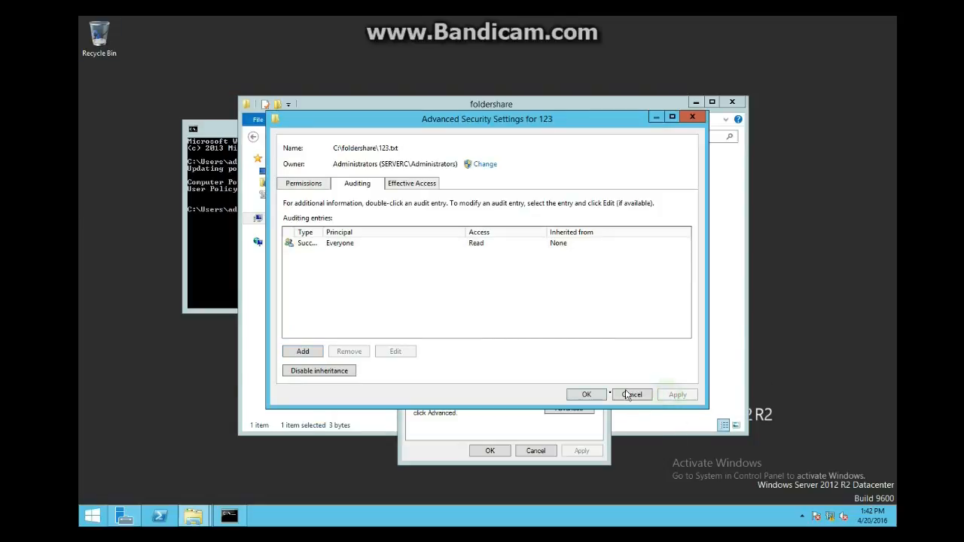
{"action": "left_click", "coordinate": [587, 395]}
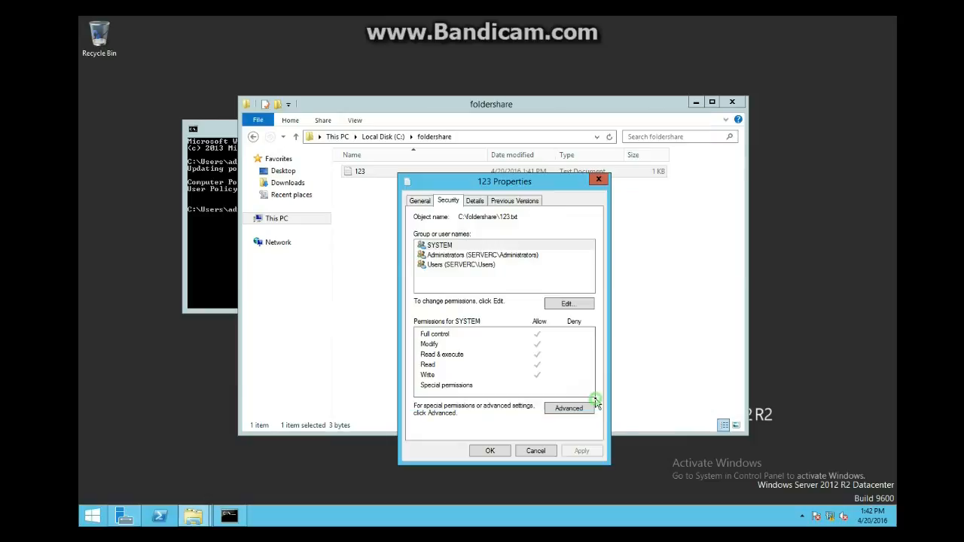
{"action": "left_click", "coordinate": [491, 452]}
{"action": "left_click", "coordinate": [409, 258]}
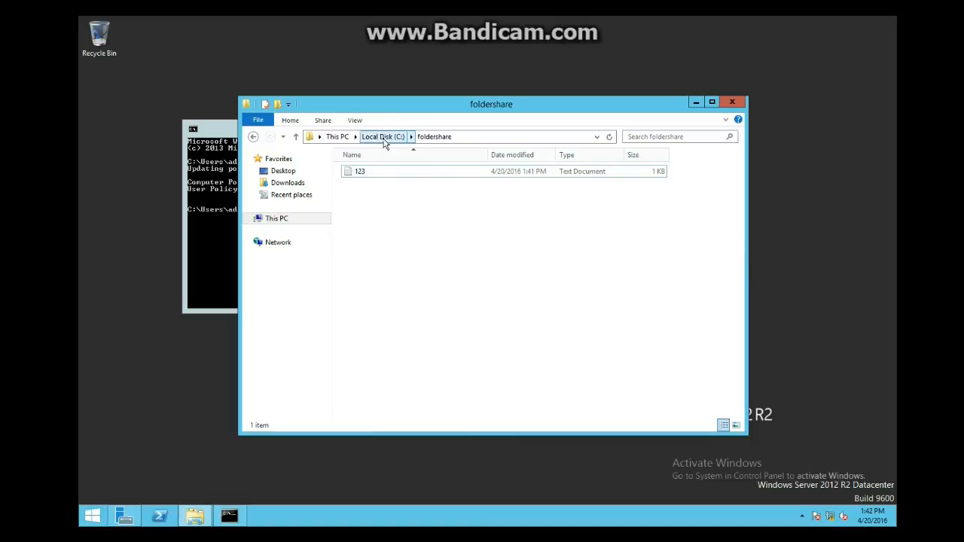
From drive C:, start sharing foldershare and add Everyone to the share list.
{"action": "left_click", "coordinate": [384, 137]}
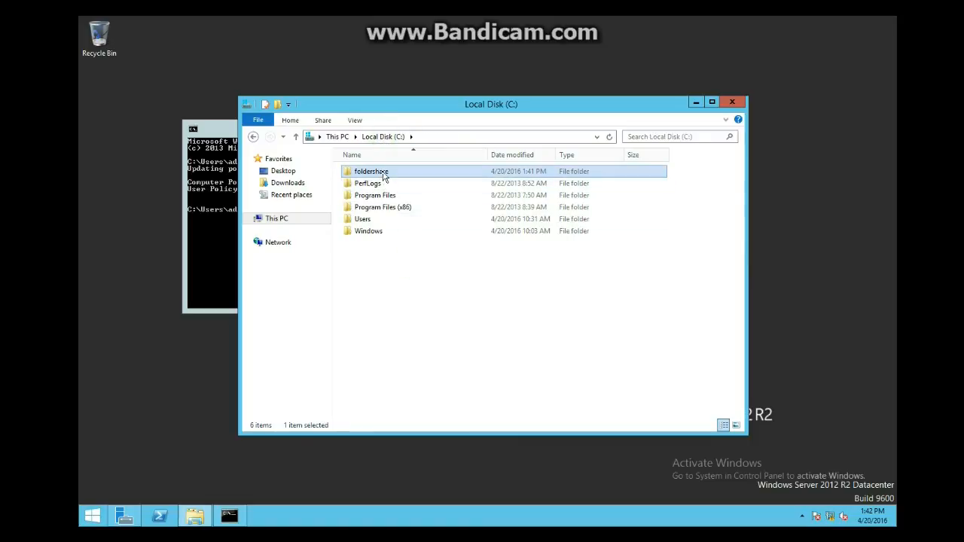
{"action": "right_click", "coordinate": [384, 174]}
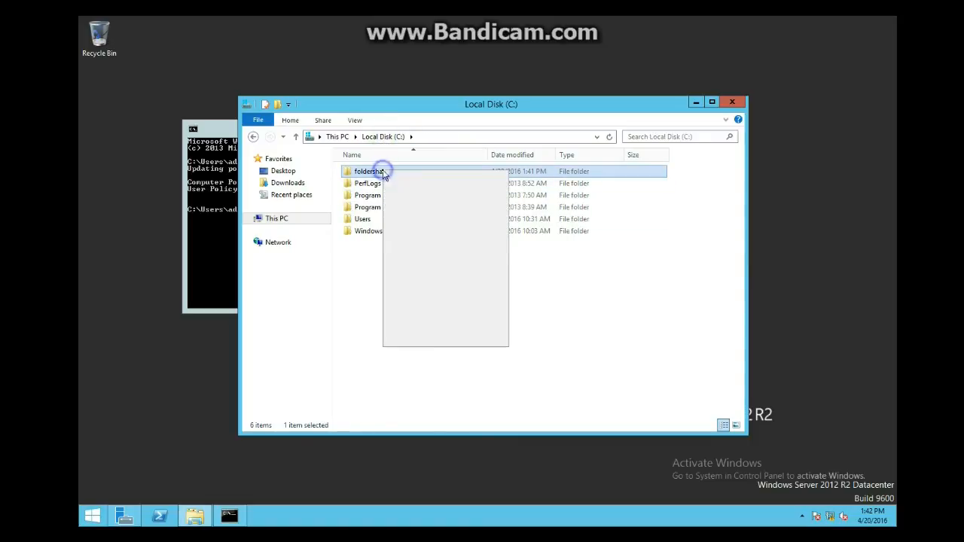
{"action": "left_click", "coordinate": [446, 338]}
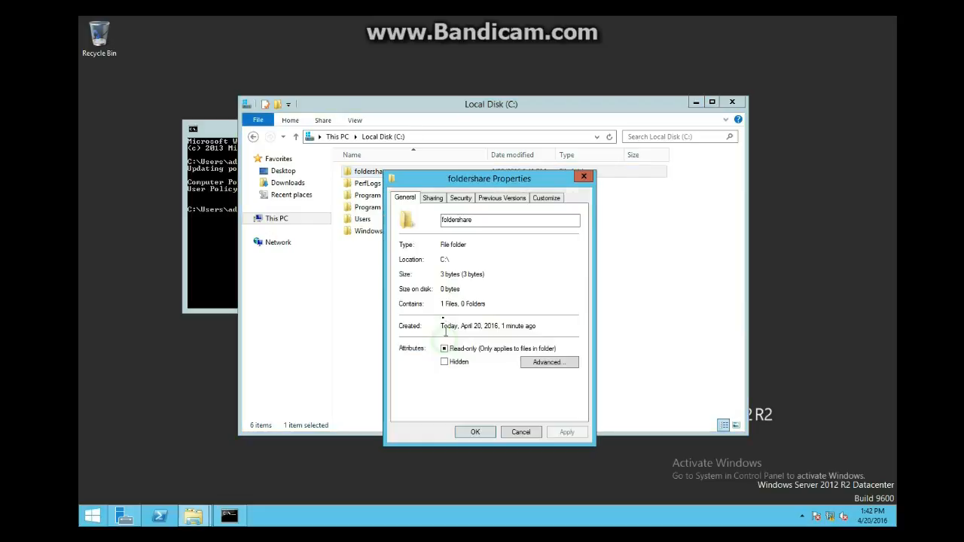
{"action": "left_click", "coordinate": [433, 199]}
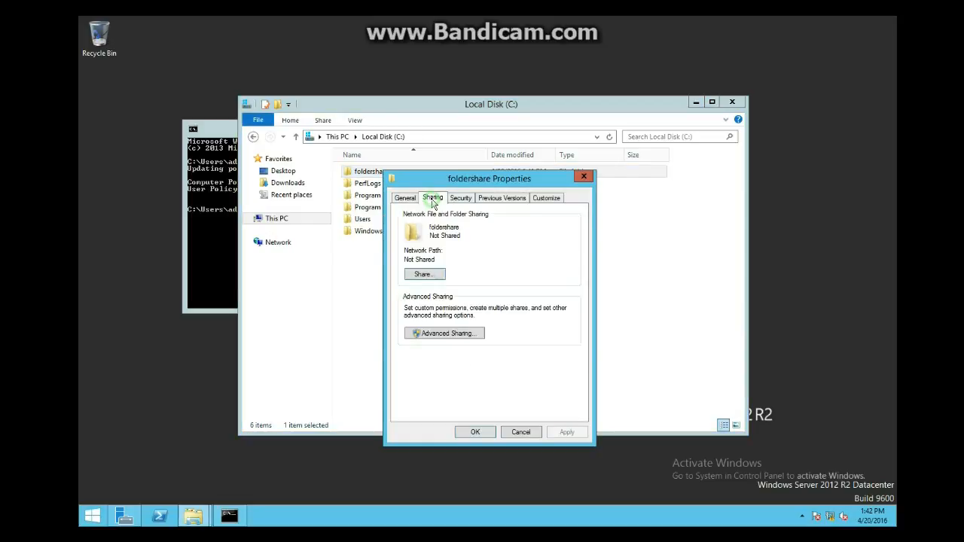
{"action": "left_click", "coordinate": [424, 275]}
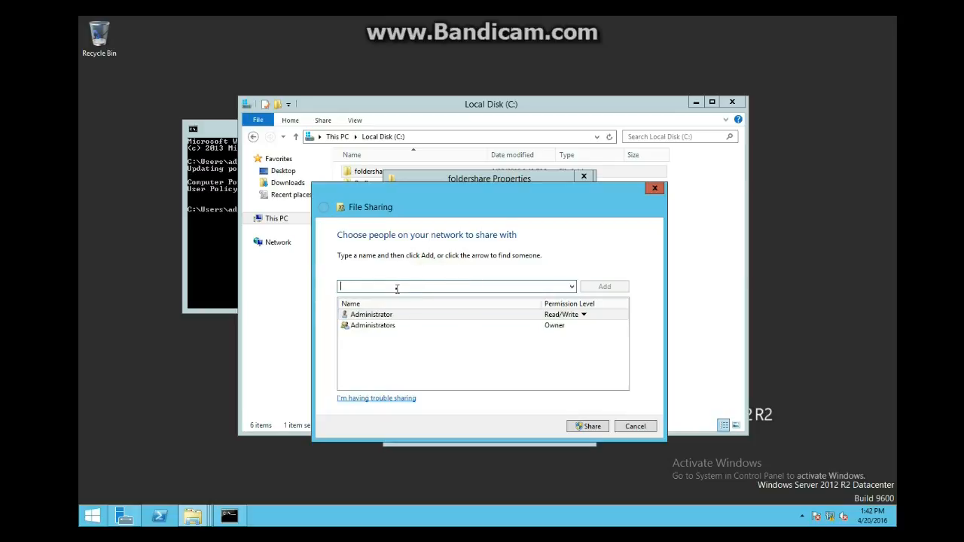
{"action": "type", "text": "everyoe"}
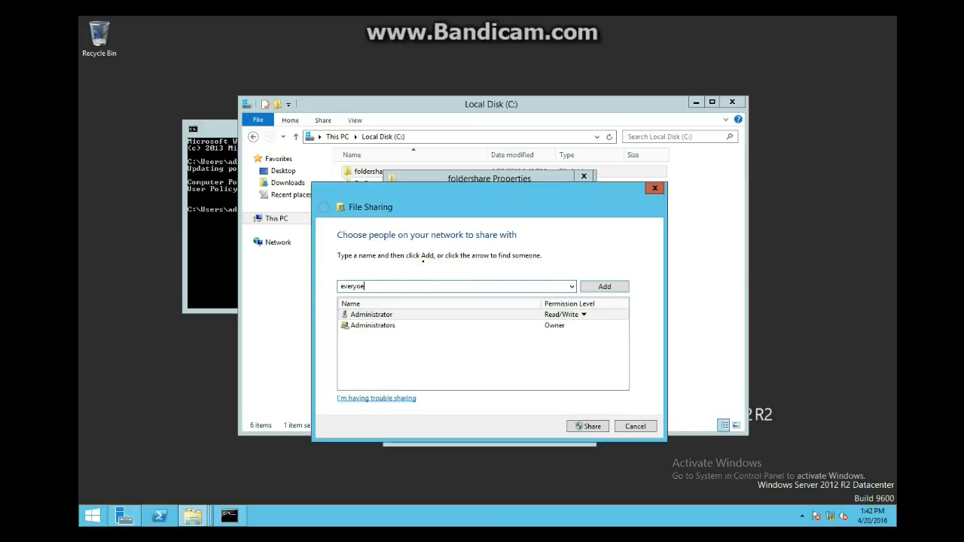
{"action": "key", "text": "Return"}
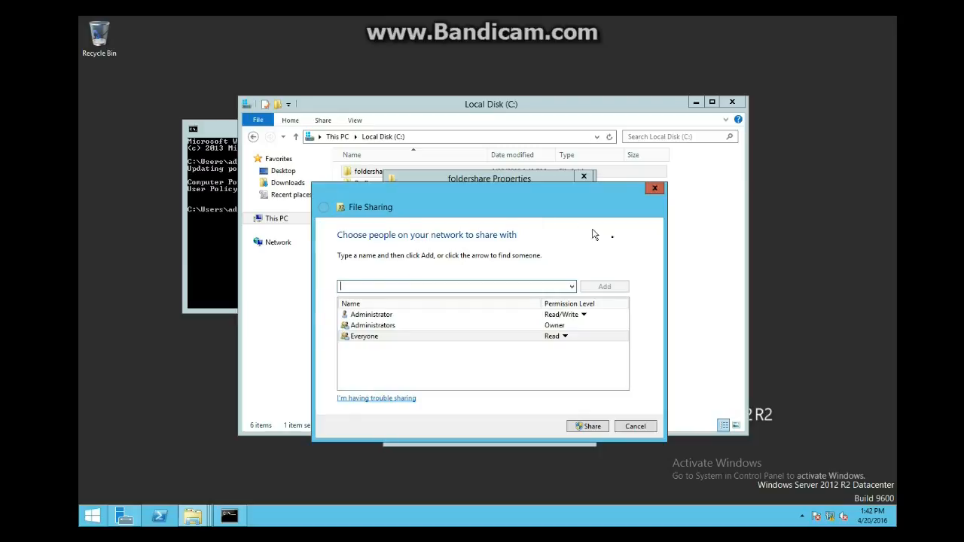
Give Everyone Read/Write access, share the folder, and close the dialogs and window.
{"action": "left_click", "coordinate": [565, 336]}
{"action": "left_click", "coordinate": [566, 337]}
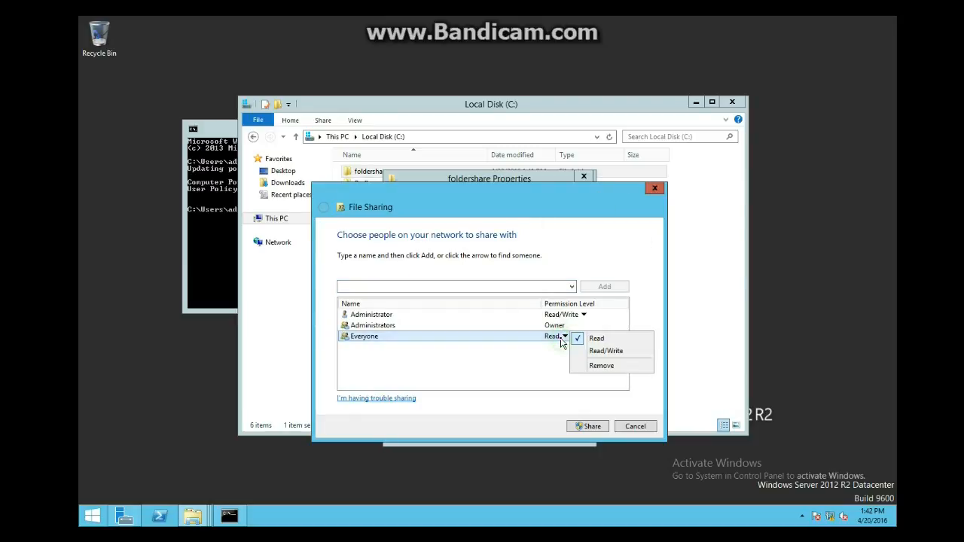
{"action": "left_click", "coordinate": [595, 352]}
{"action": "left_click", "coordinate": [592, 426]}
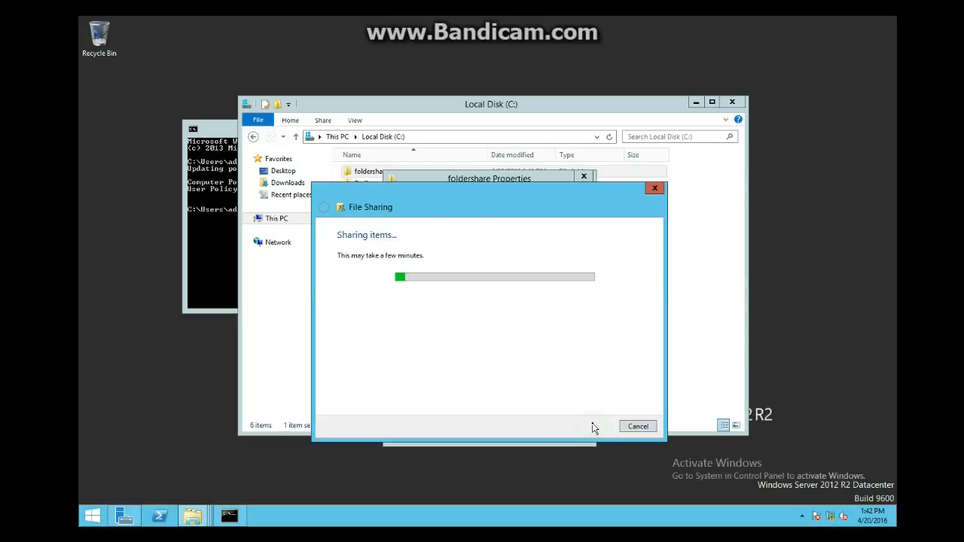
{"action": "left_click", "coordinate": [638, 426]}
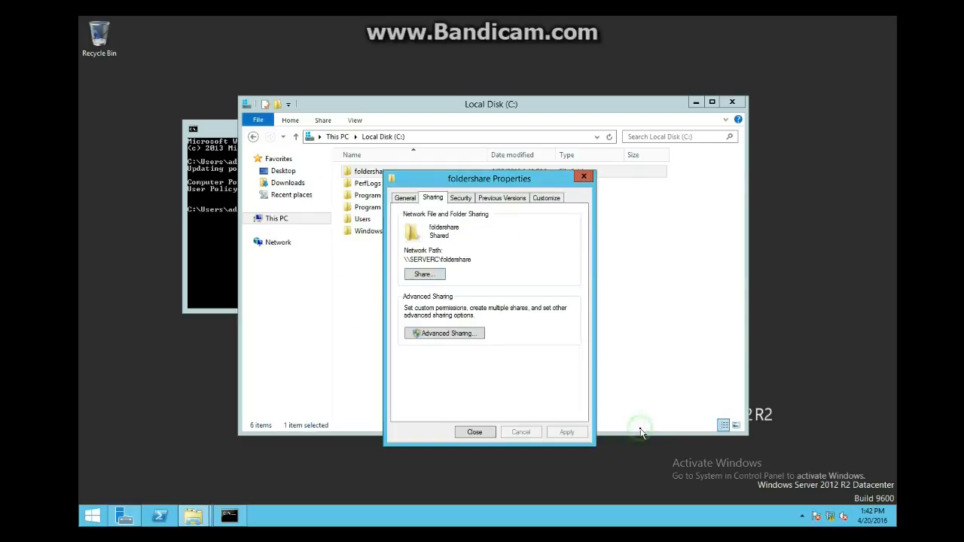
{"action": "left_click", "coordinate": [584, 176]}
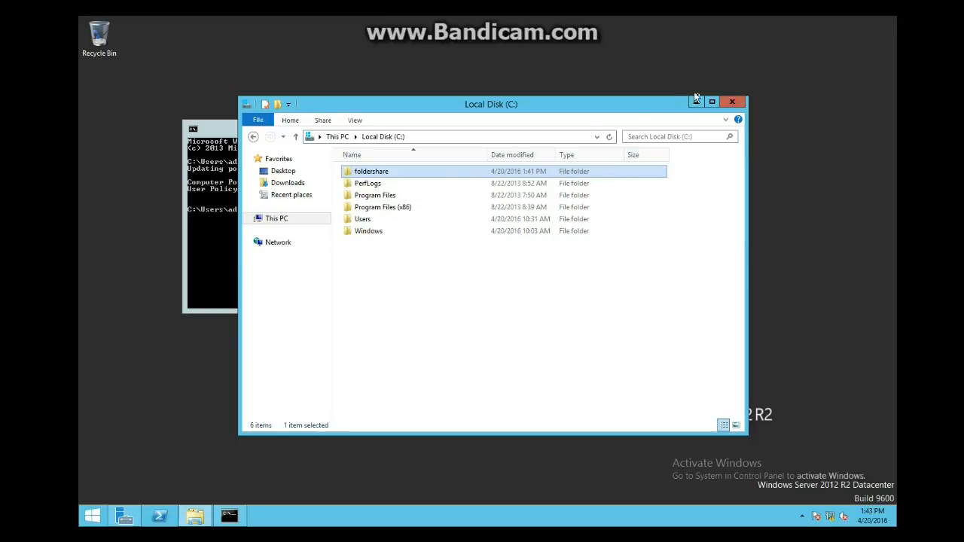
{"action": "left_click", "coordinate": [731, 102]}
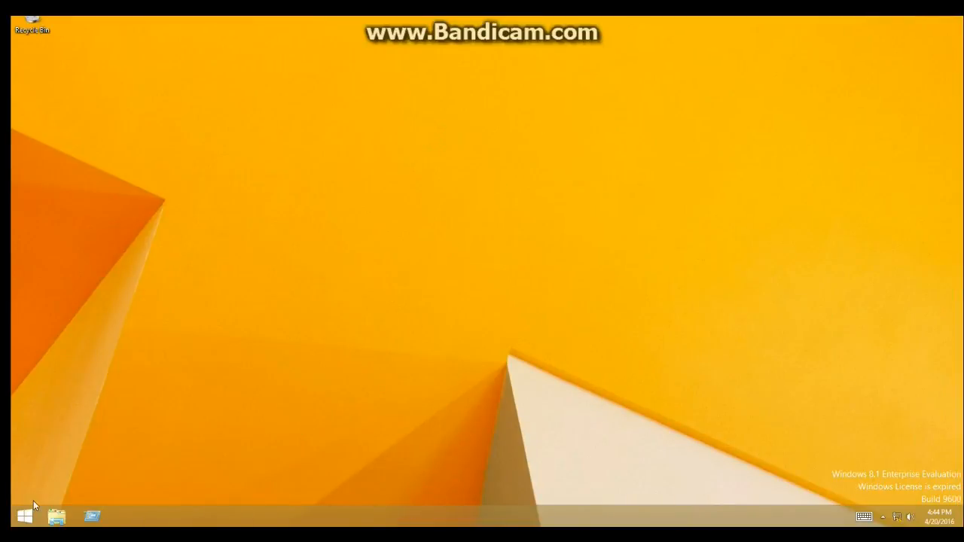
Open Documents from the client's Start screen list of apps.
{"action": "left_click", "coordinate": [25, 515]}
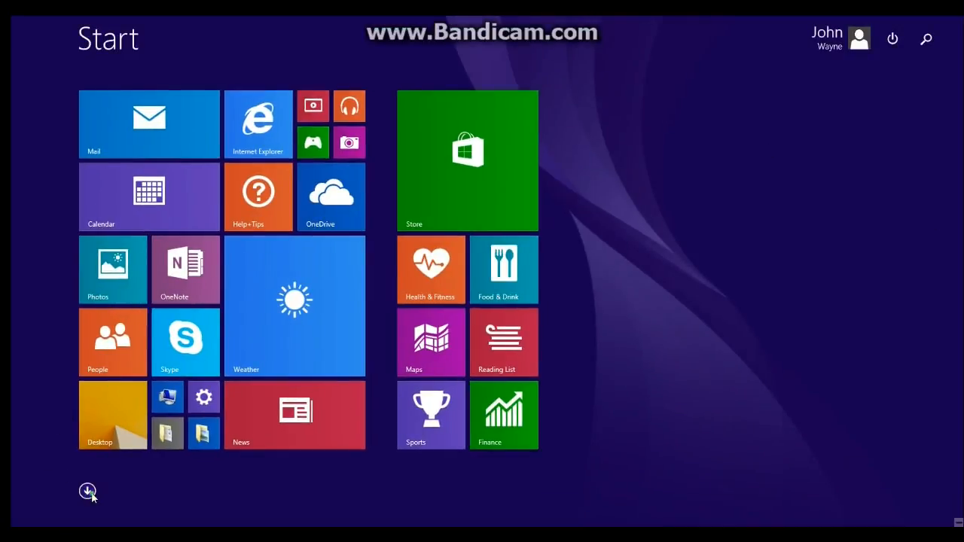
{"action": "left_click", "coordinate": [87, 491]}
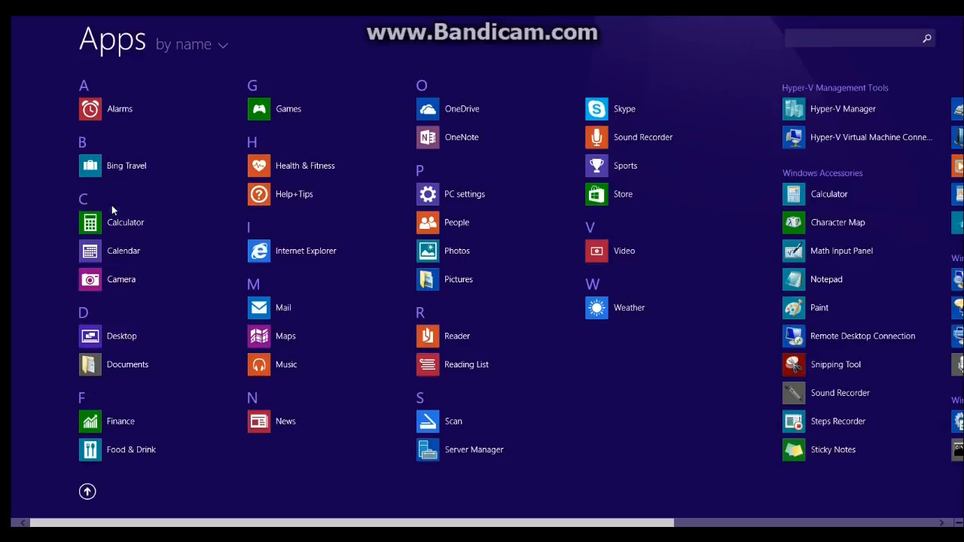
{"action": "left_click", "coordinate": [174, 373]}
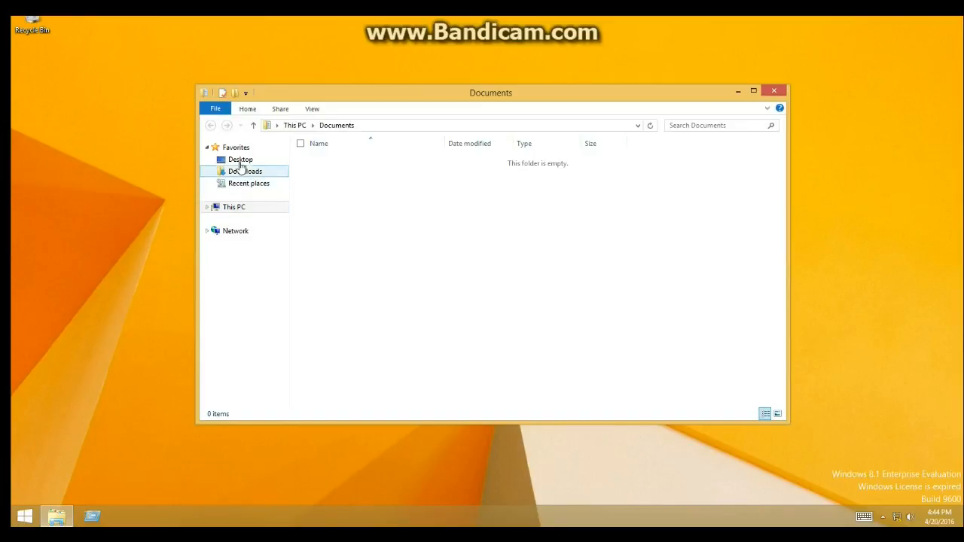
Replace the C: path in the address bar with \\SERVERC to list its shares.
{"action": "left_click", "coordinate": [294, 126]}
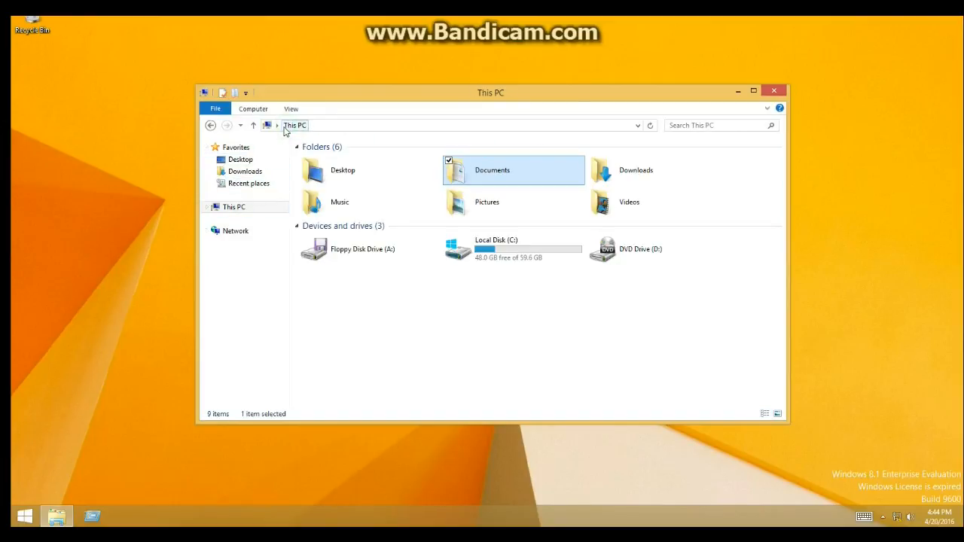
{"action": "double_click", "coordinate": [547, 251]}
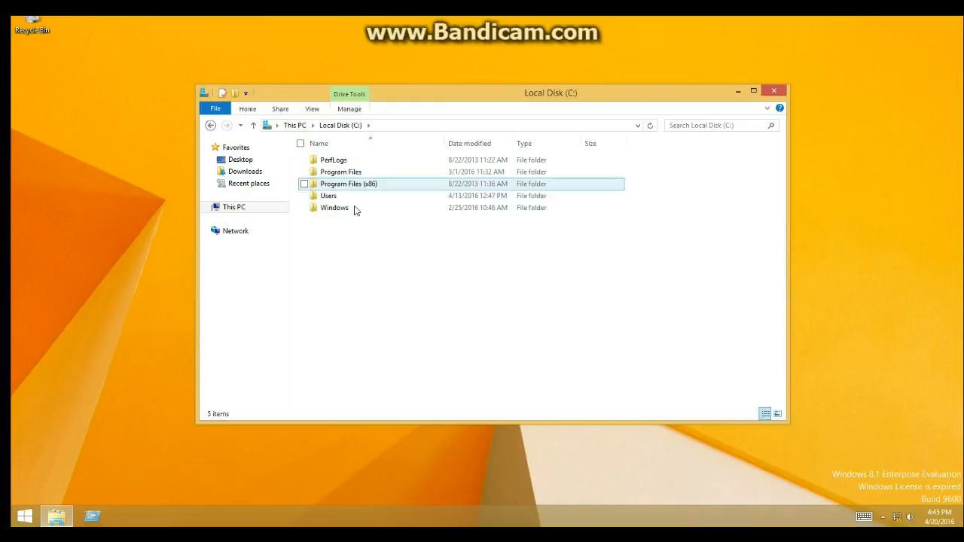
{"action": "left_click", "coordinate": [388, 127]}
{"action": "key", "text": "BackSpace"}
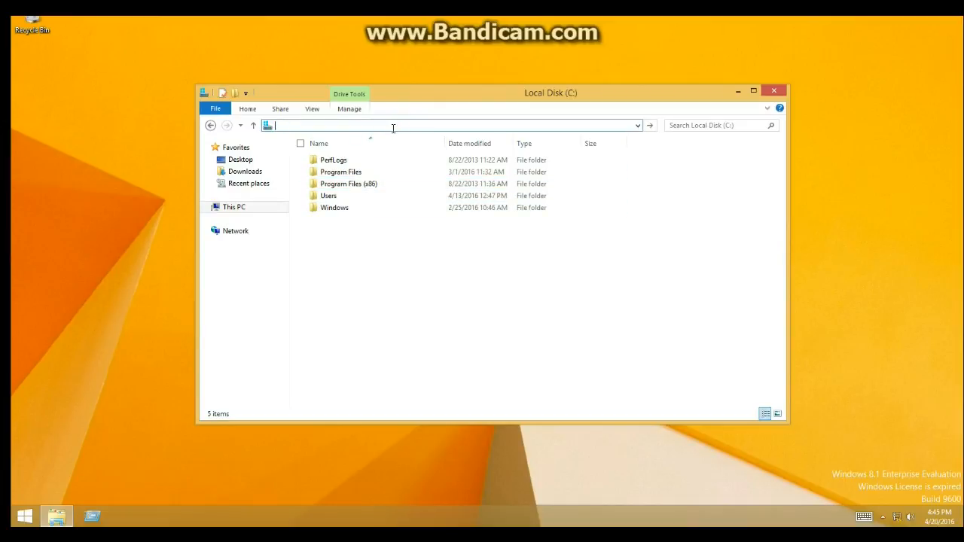
{"action": "type", "text": "\\\\Se"}
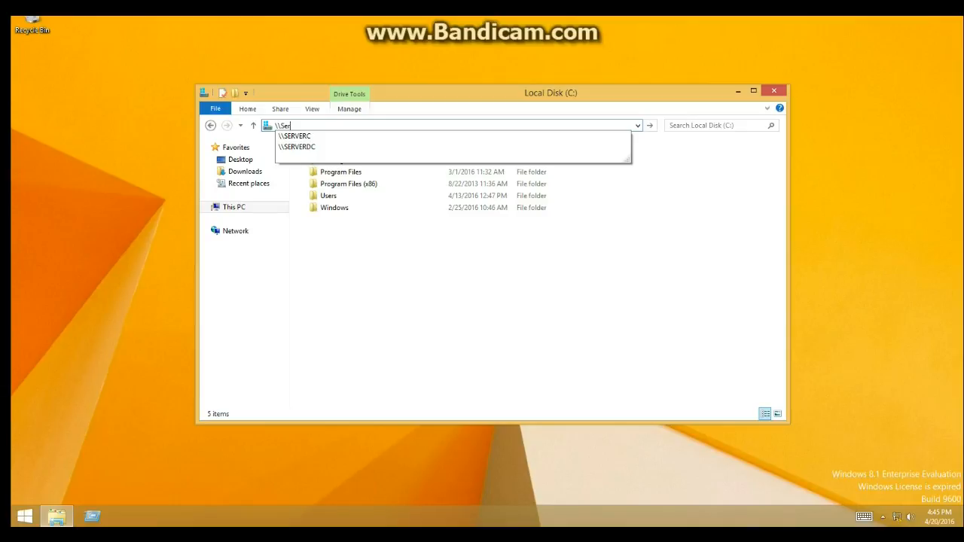
{"action": "type", "text": "r"}
{"action": "key", "text": "Down"}
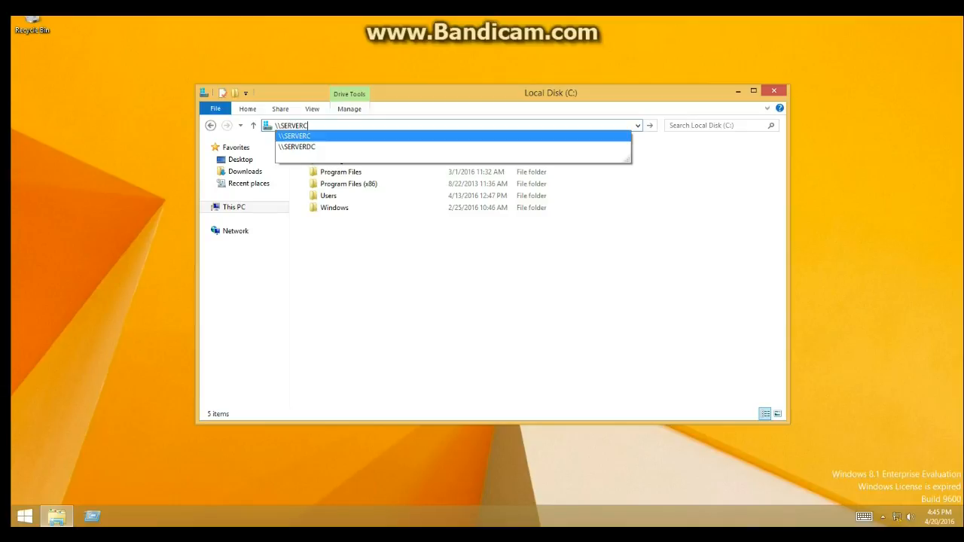
{"action": "key", "text": "Return"}
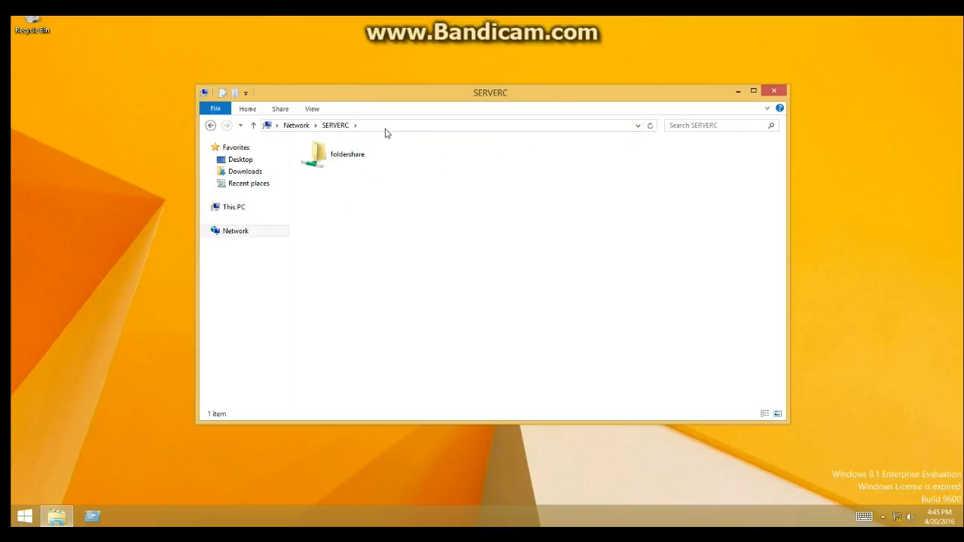
Open foldershare on SERVERC and view file 123 in Notepad without changes.
{"action": "double_click", "coordinate": [353, 149]}
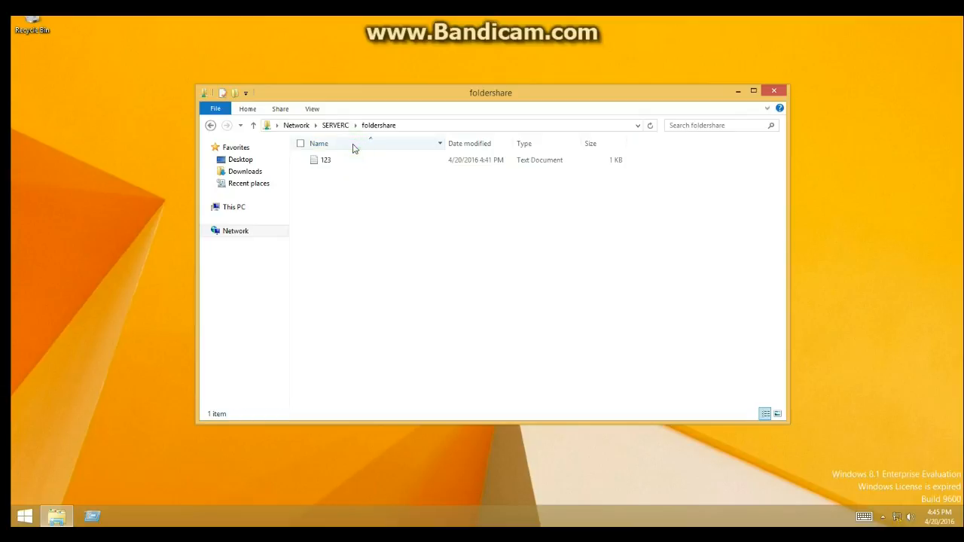
{"action": "left_click", "coordinate": [341, 158]}
{"action": "double_click", "coordinate": [341, 156]}
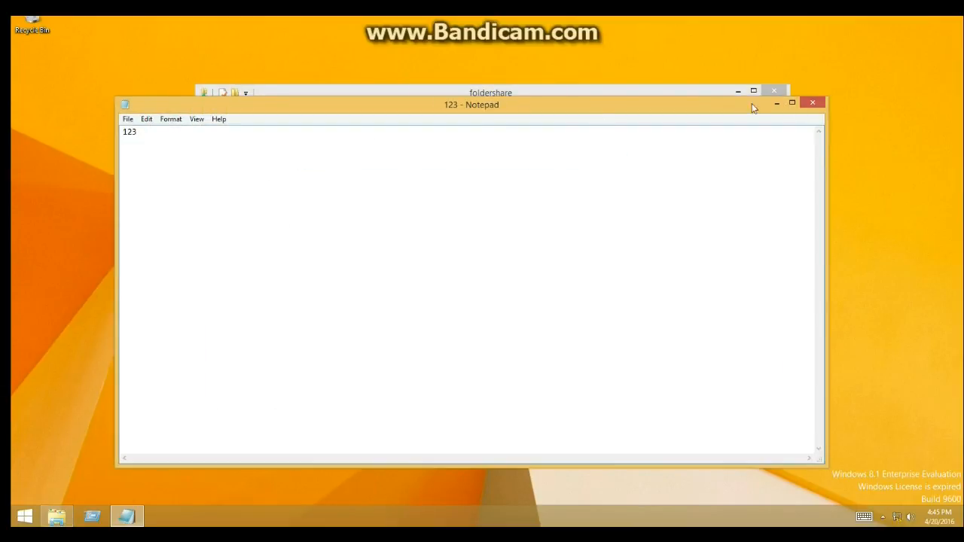
{"action": "left_click", "coordinate": [814, 103]}
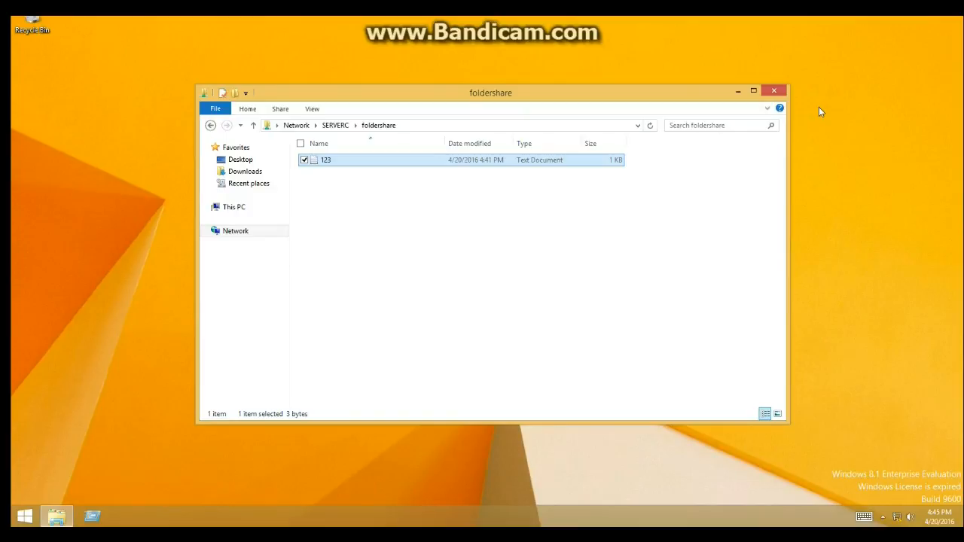
Type 414 after 123 in the file and save it as 123414.
{"action": "double_click", "coordinate": [476, 163]}
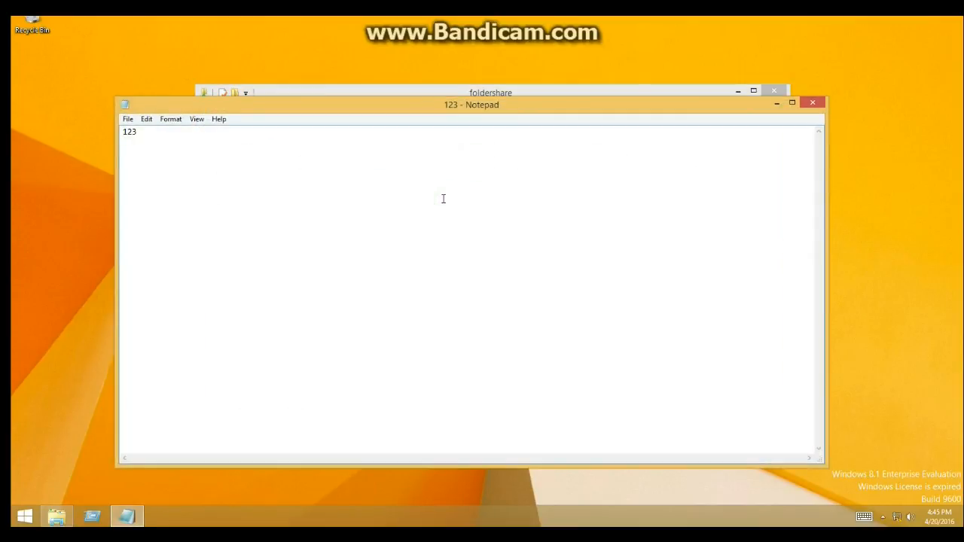
{"action": "left_click", "coordinate": [161, 133]}
{"action": "type", "text": "41444"}
{"action": "left_click", "coordinate": [817, 108]}
{"action": "left_click", "coordinate": [466, 262]}
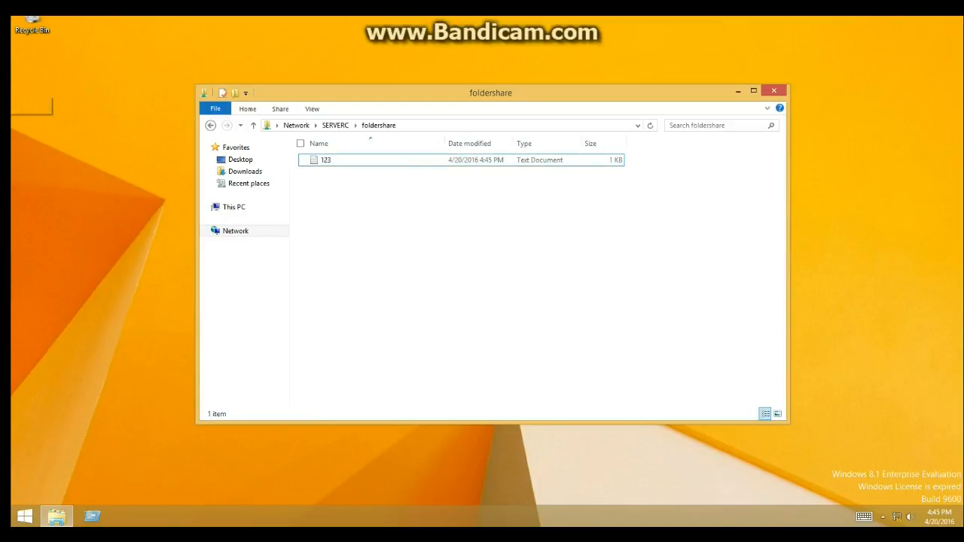
{"action": "left_click", "coordinate": [0, 84]}
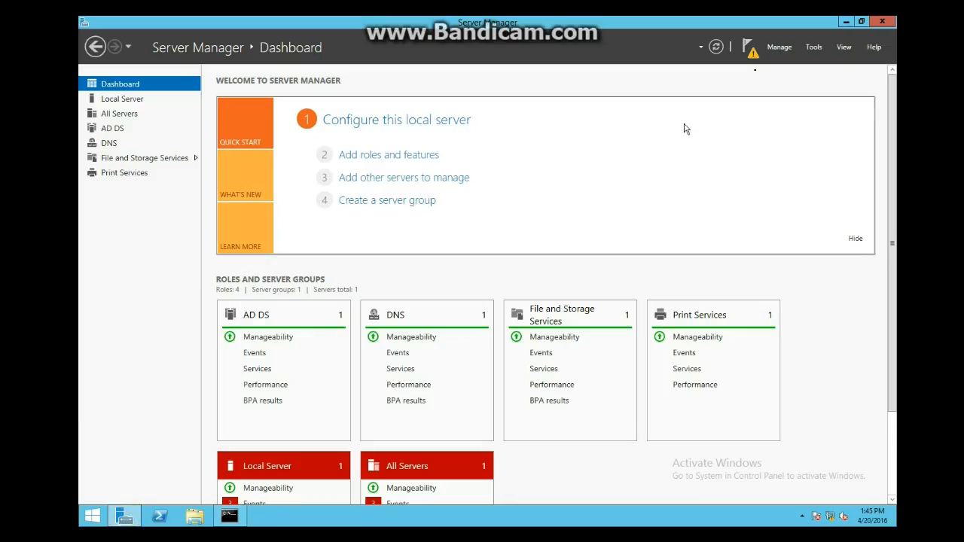
Launch Event Viewer from Server Manager's Tools menu and expand Windows Logs.
{"action": "left_click", "coordinate": [814, 46]}
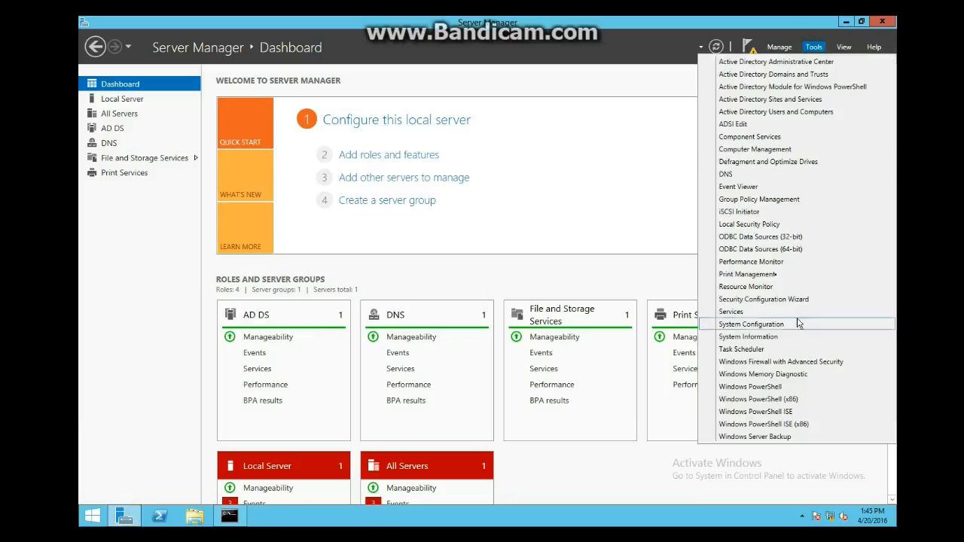
{"action": "left_click", "coordinate": [750, 186]}
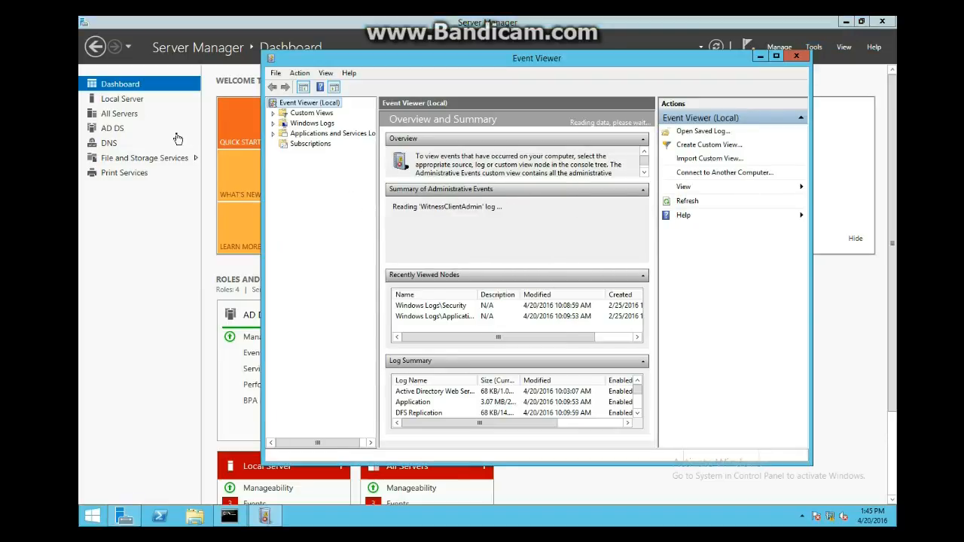
{"action": "left_click", "coordinate": [281, 124]}
Browse Security log Audit Success events with wider Keywords column and pane, then show Application.
{"action": "left_click", "coordinate": [314, 144]}
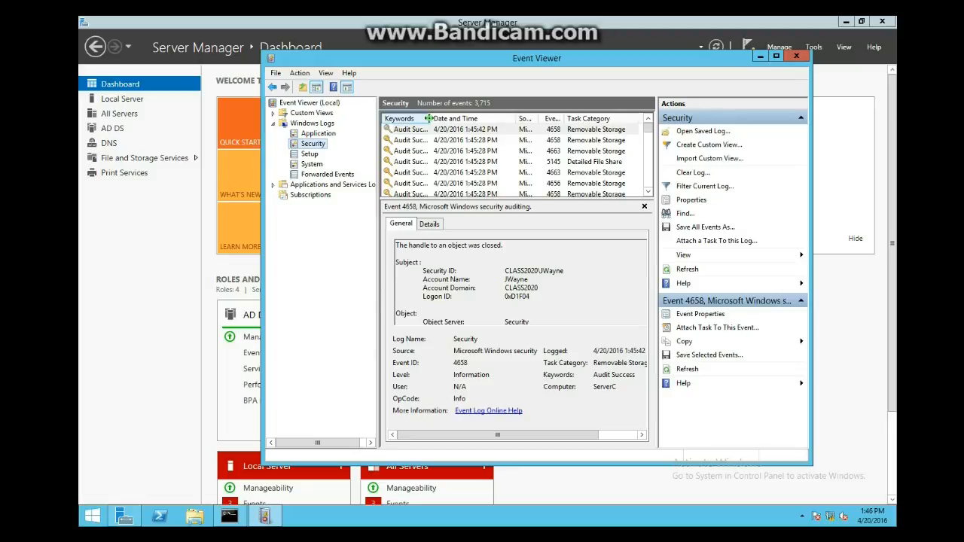
{"action": "left_click_drag", "start_coordinate": [430, 119], "coordinate": [484, 128]}
{"action": "scroll", "coordinate": [486, 142], "scroll_direction": "down", "scroll_amount": 1}
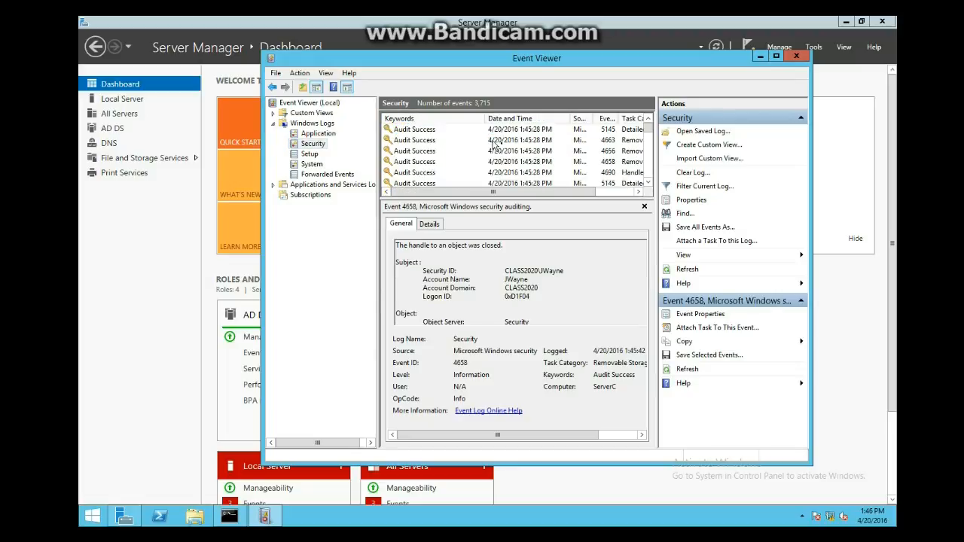
{"action": "left_click_drag", "start_coordinate": [655, 198], "coordinate": [740, 199]}
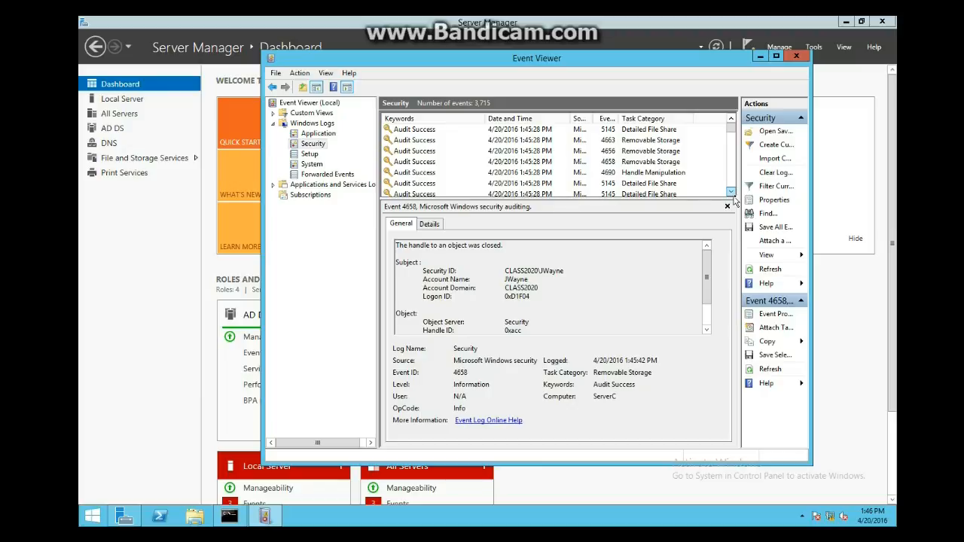
{"action": "scroll", "coordinate": [456, 164], "scroll_direction": "down", "scroll_amount": 2}
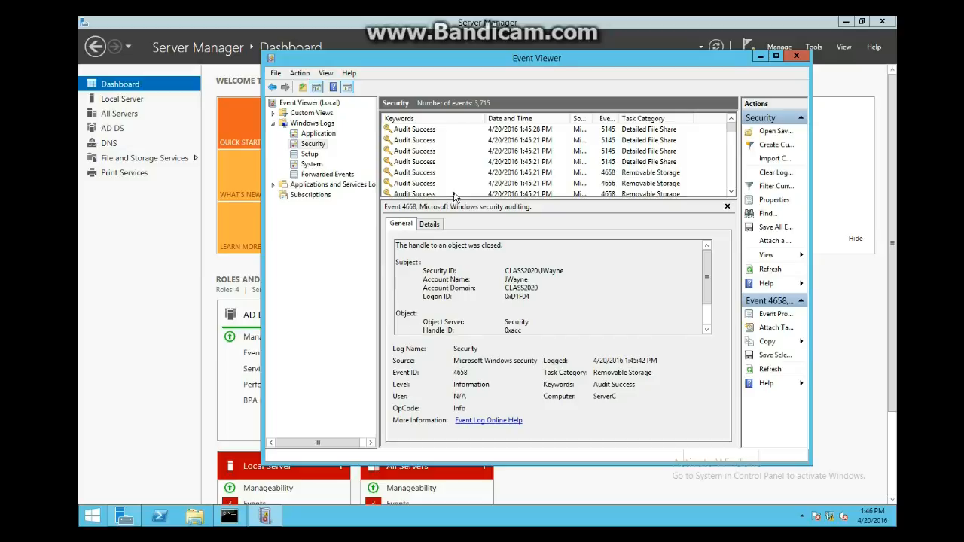
{"action": "left_click", "coordinate": [474, 183]}
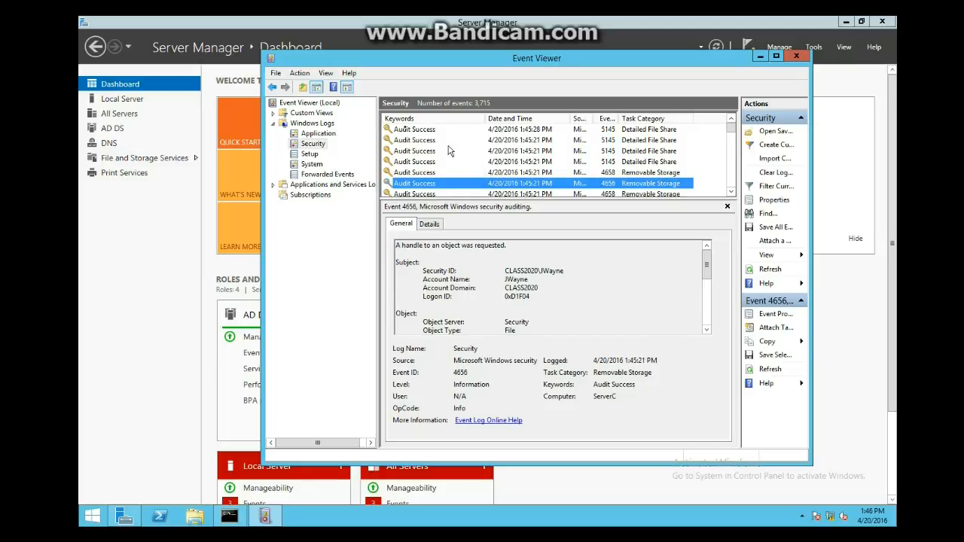
{"action": "left_click", "coordinate": [323, 135]}
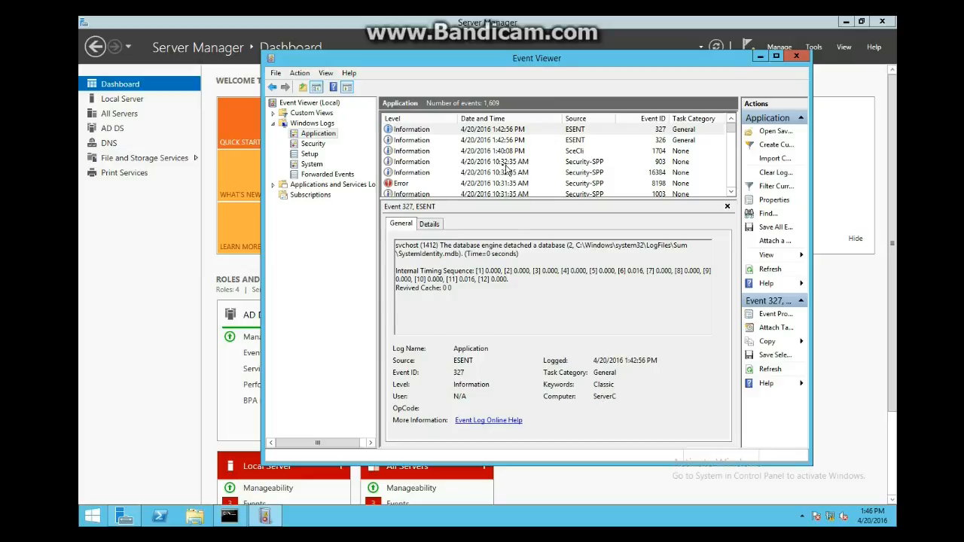
Inspect the oldest Application events (EventSystem, User Profile 1531, WMI 5615, DWM 9002), then return to Security.
{"action": "left_click_drag", "start_coordinate": [730, 166], "coordinate": [730, 190]}
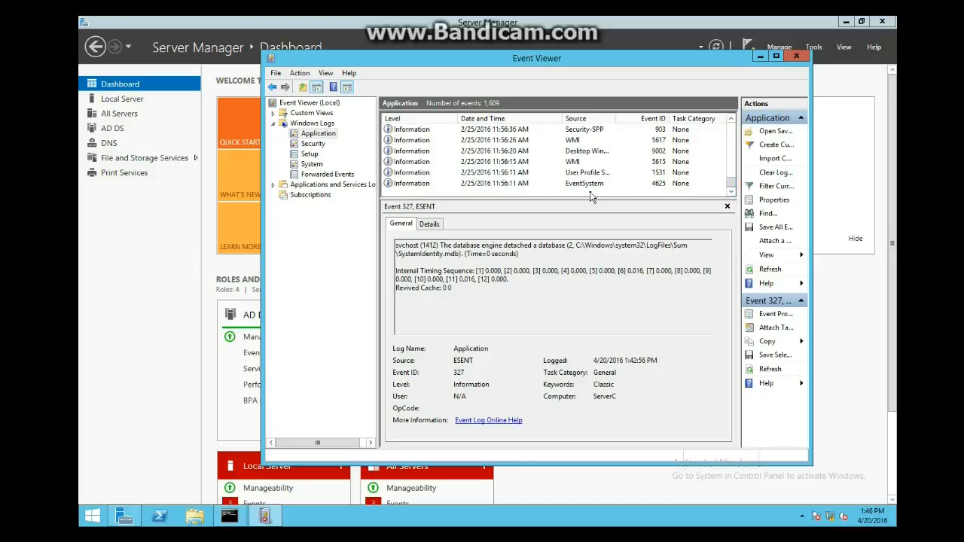
{"action": "left_click", "coordinate": [577, 186]}
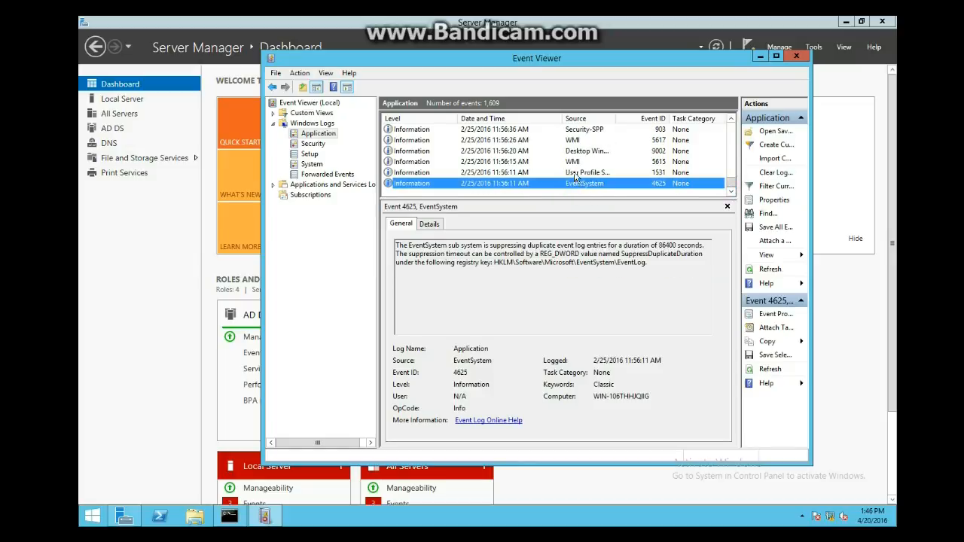
{"action": "left_click", "coordinate": [577, 173]}
{"action": "left_click", "coordinate": [577, 162]}
{"action": "left_click", "coordinate": [584, 151]}
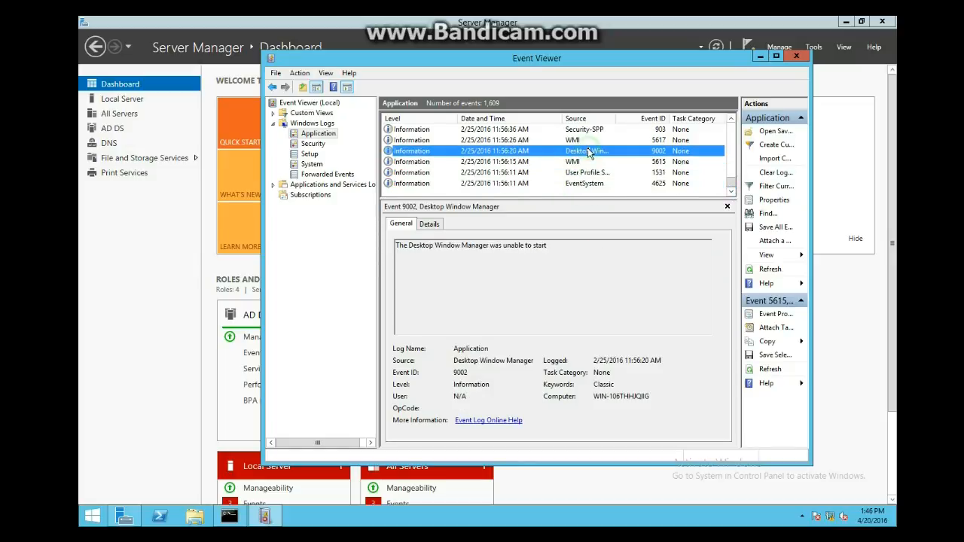
{"action": "scroll", "coordinate": [512, 151], "scroll_direction": "up", "scroll_amount": 3}
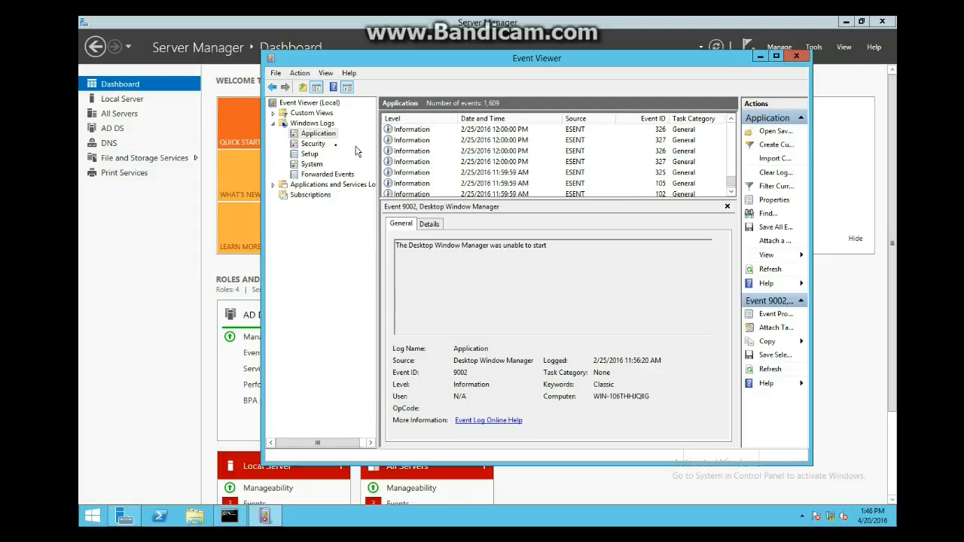
{"action": "left_click", "coordinate": [313, 144]}
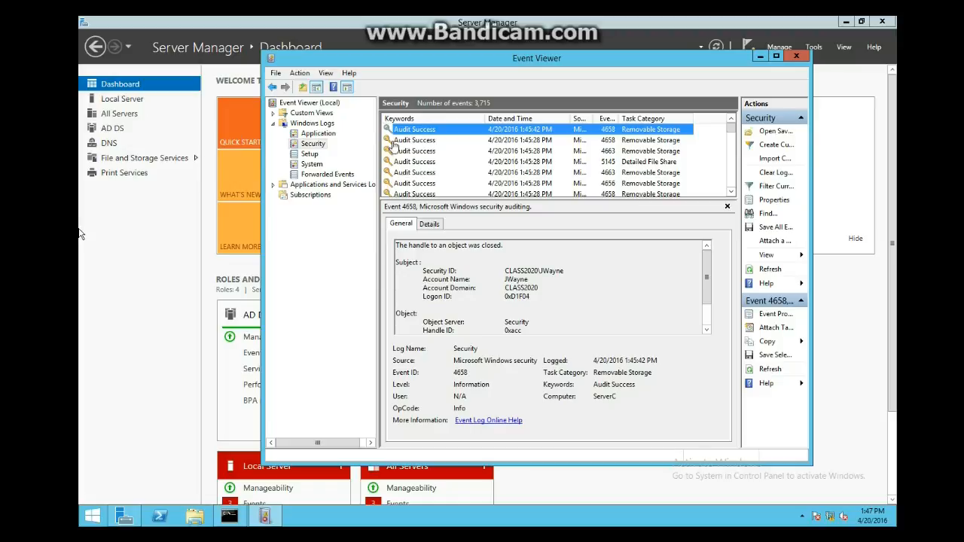
Inspect events 4663 and 5145, reading the ServerC share access details.
{"action": "left_click", "coordinate": [528, 151]}
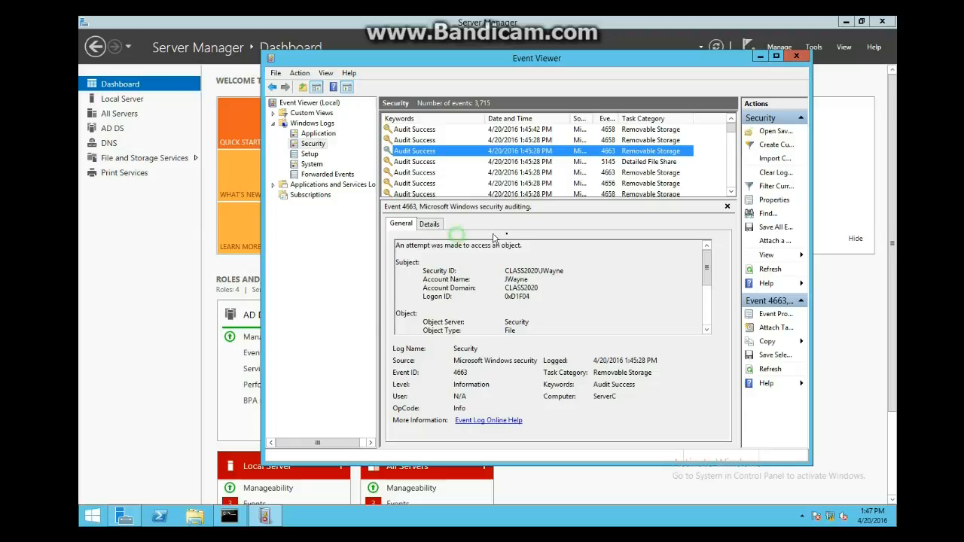
{"action": "left_click", "coordinate": [621, 162]}
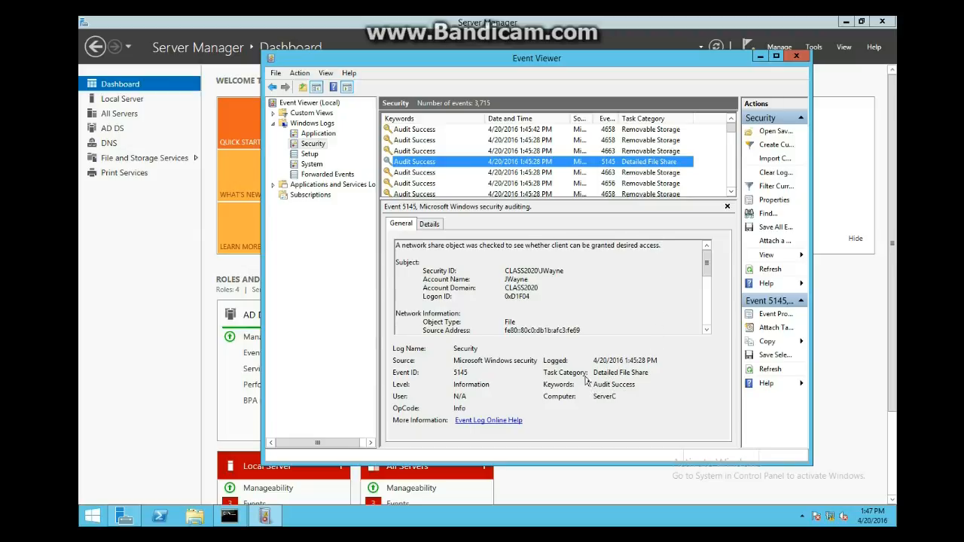
{"action": "left_click_drag", "start_coordinate": [593, 396], "coordinate": [620, 396]}
{"action": "left_click", "coordinate": [534, 270]}
{"action": "scroll", "coordinate": [542, 275], "scroll_direction": "down", "scroll_amount": 3}
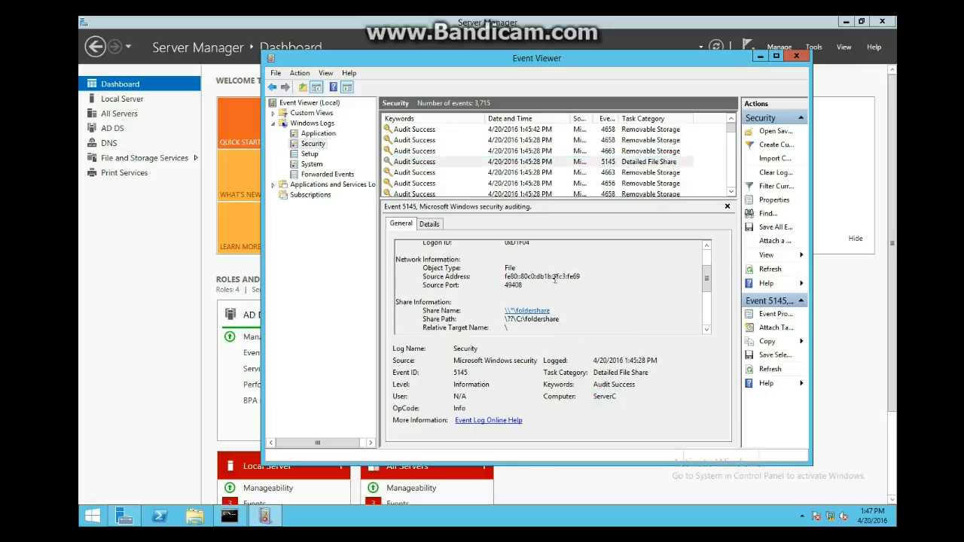
{"action": "scroll", "coordinate": [543, 275], "scroll_direction": "down", "scroll_amount": 2}
{"action": "scroll", "coordinate": [523, 267], "scroll_direction": "down", "scroll_amount": 1}
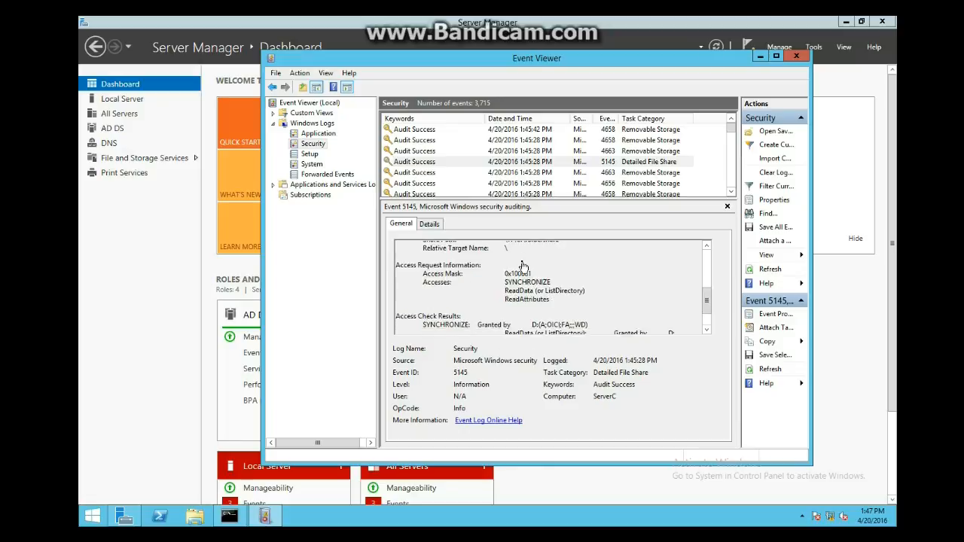
{"action": "scroll", "coordinate": [523, 267], "scroll_direction": "down", "scroll_amount": 1}
{"action": "scroll", "coordinate": [549, 287], "scroll_direction": "down", "scroll_amount": 1}
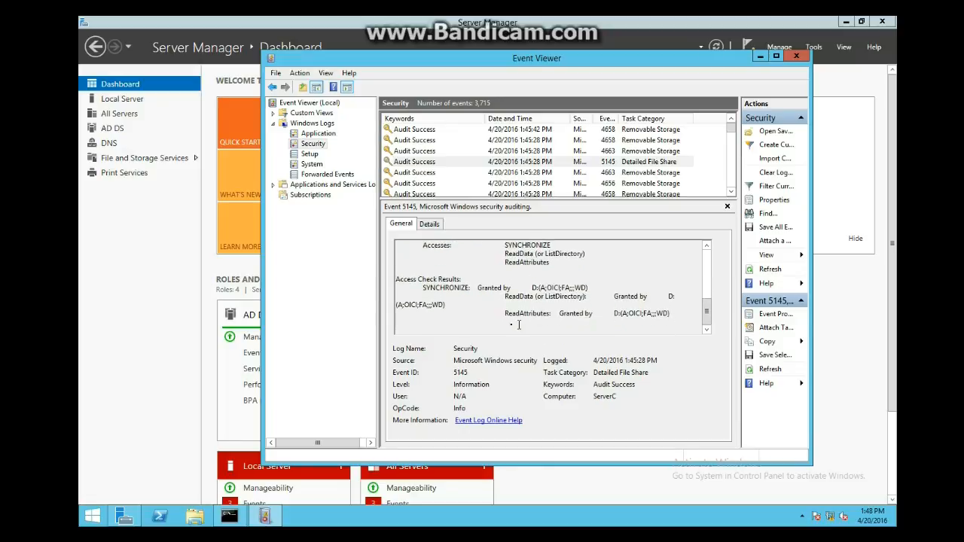
Reopen event 4663 and scroll its details to confirm access to C:\foldershare\123.txt.
{"action": "left_click", "coordinate": [523, 161]}
{"action": "left_click", "coordinate": [523, 151]}
{"action": "scroll", "coordinate": [532, 188], "scroll_direction": "down", "scroll_amount": 2}
{"action": "scroll", "coordinate": [533, 301], "scroll_direction": "down", "scroll_amount": 5}
{"action": "scroll", "coordinate": [534, 296], "scroll_direction": "up", "scroll_amount": 4}
{"action": "scroll", "coordinate": [533, 296], "scroll_direction": "up", "scroll_amount": 2}
{"action": "scroll", "coordinate": [529, 304], "scroll_direction": "down", "scroll_amount": 2}
{"action": "left_click_drag", "start_coordinate": [515, 306], "coordinate": [597, 302]}
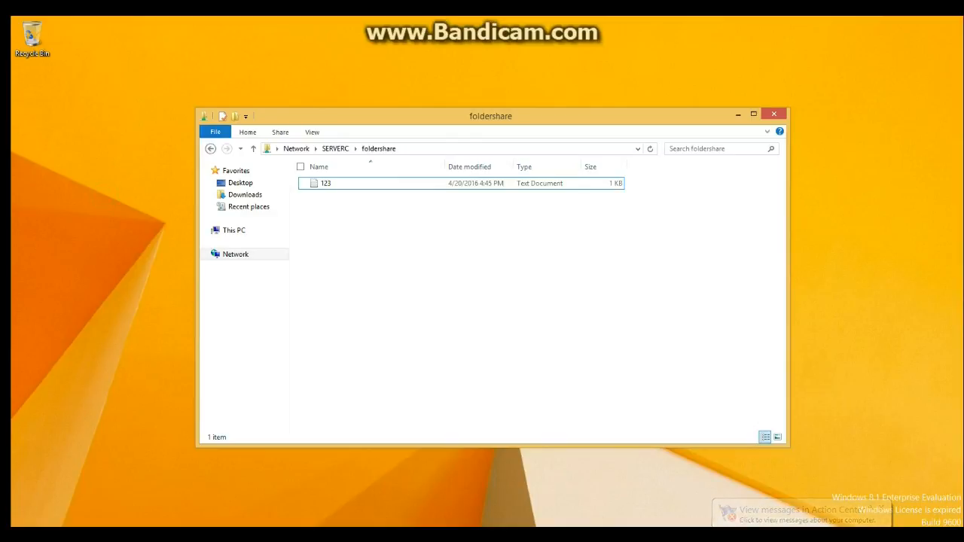
Sign the administrator out of the Windows 8.1 client via the Start screen account menu.
{"action": "left_click", "coordinate": [26, 515]}
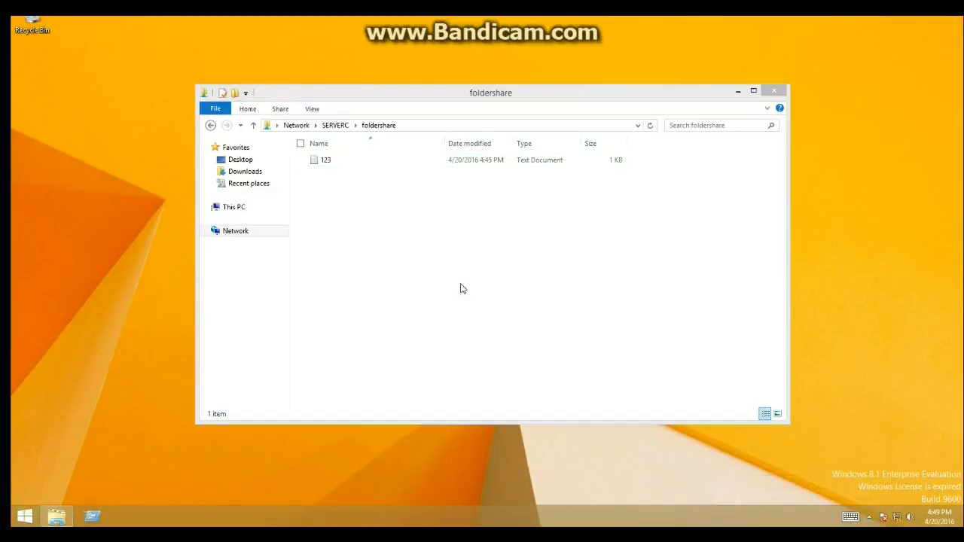
{"action": "left_click", "coordinate": [25, 516]}
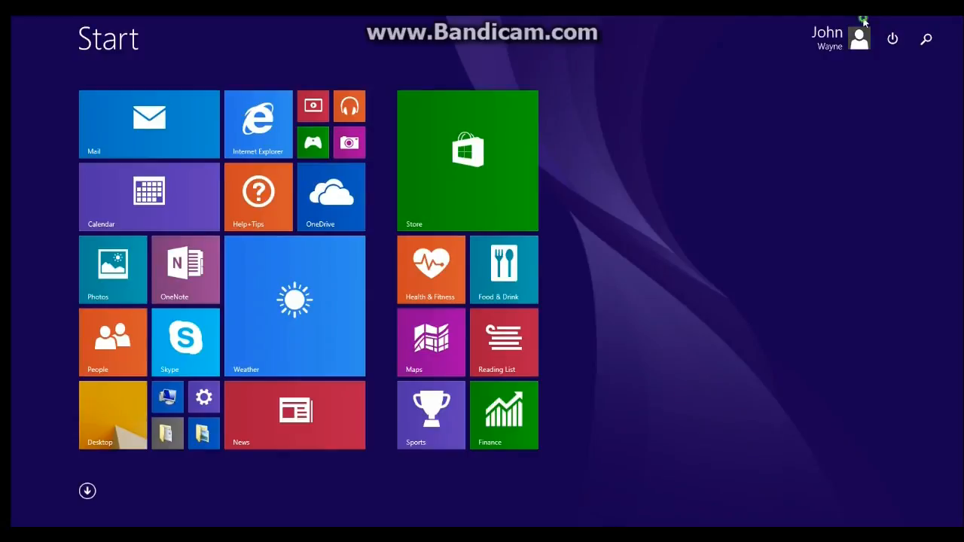
{"action": "left_click", "coordinate": [860, 38]}
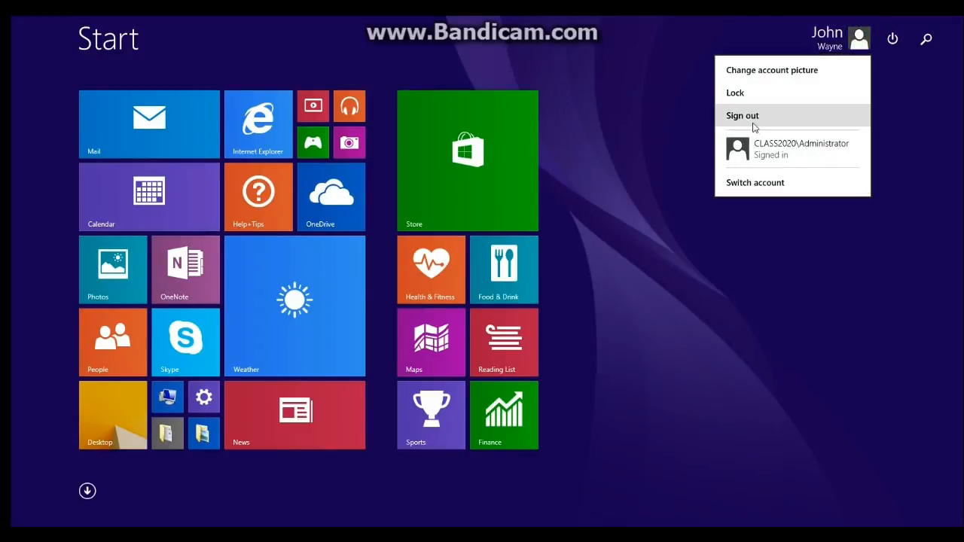
{"action": "left_click", "coordinate": [754, 121]}
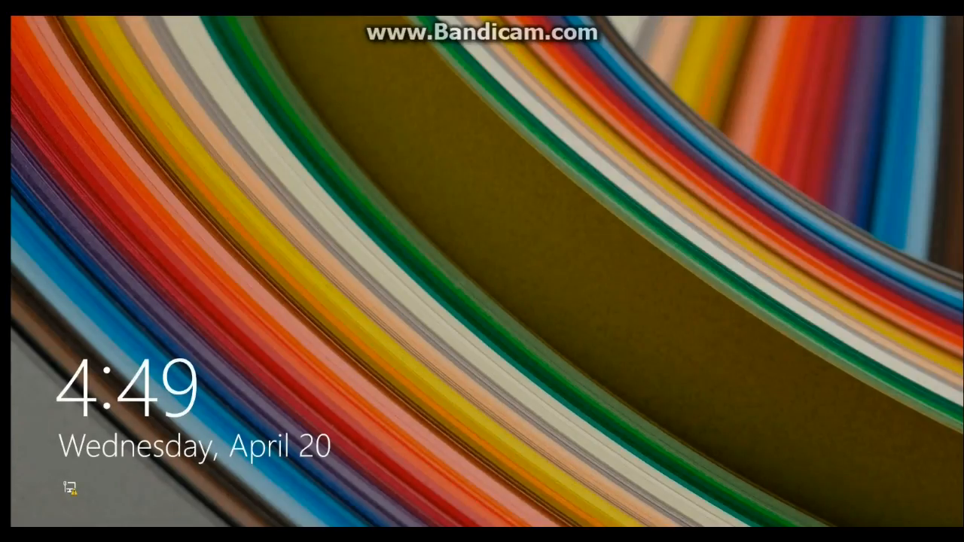
Past the lock screen, enter a domain user's name as Other user for CLASS2020, ready for the password.
{"action": "left_click", "coordinate": [290, 285]}
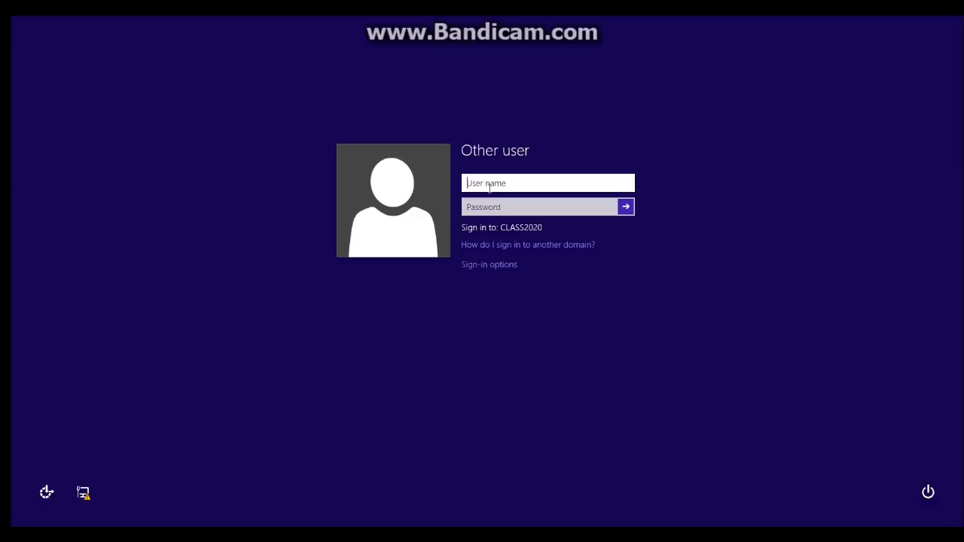
{"action": "type", "text": "JWayne"}
{"action": "key", "text": "Tab"}
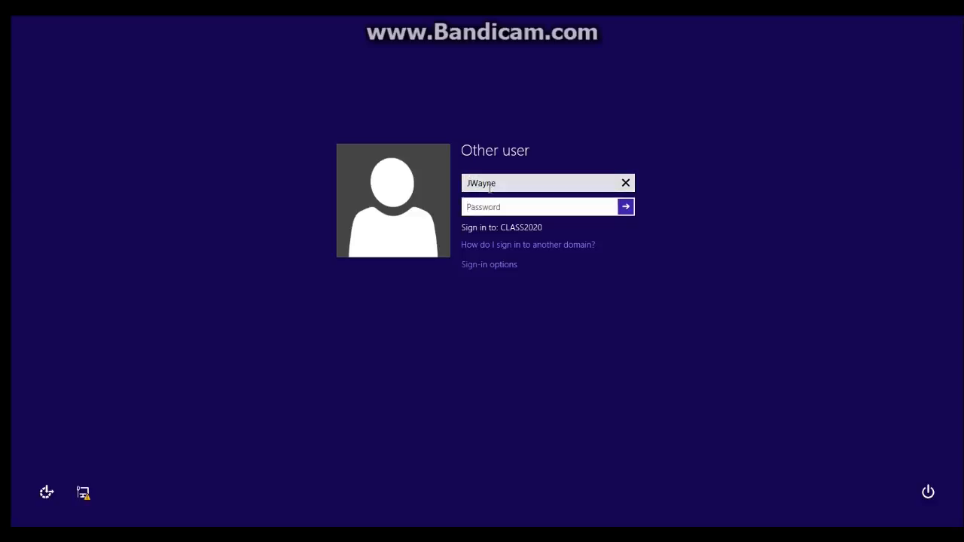
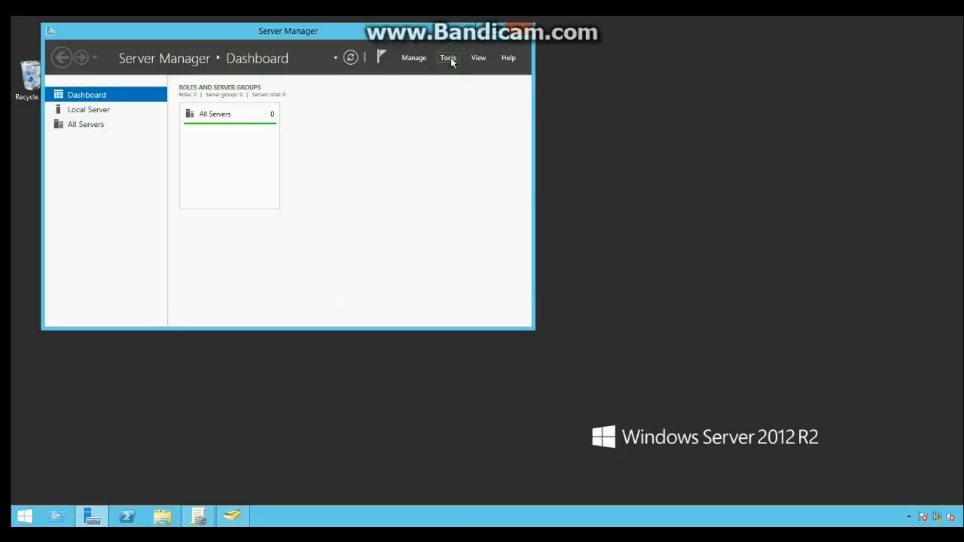
Launch Active Directory Users and Computers from Server Manager's Tools menu.
{"action": "left_click", "coordinate": [450, 59]}
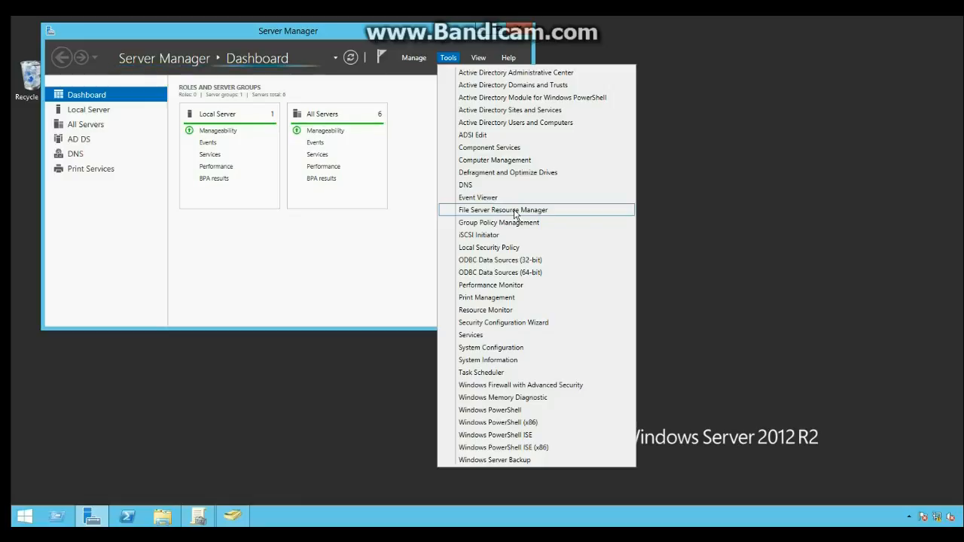
{"action": "left_click", "coordinate": [526, 123]}
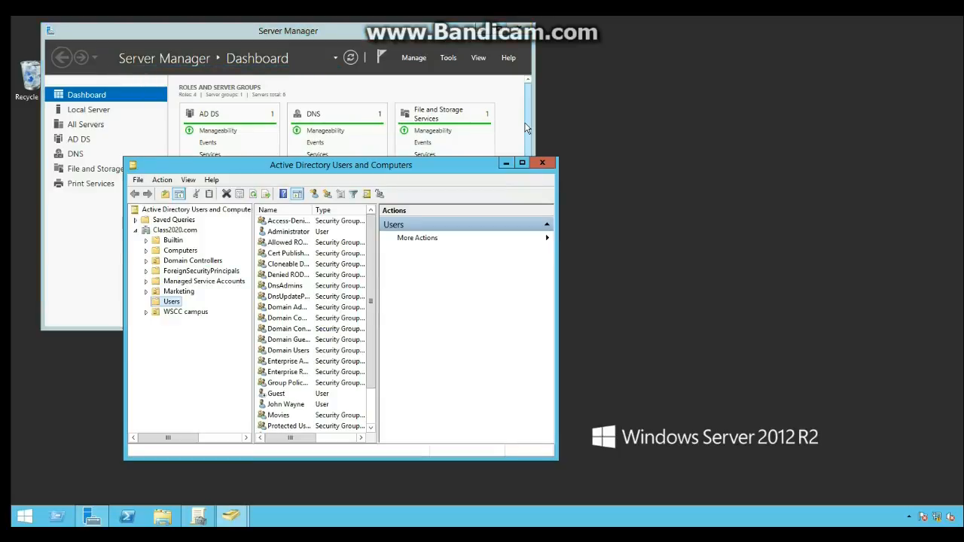
Open the Properties of the domain user listed below Guest in the Users container.
{"action": "left_click_drag", "start_coordinate": [324, 395], "coordinate": [294, 410]}
{"action": "left_click", "coordinate": [289, 406]}
{"action": "left_click", "coordinate": [287, 405]}
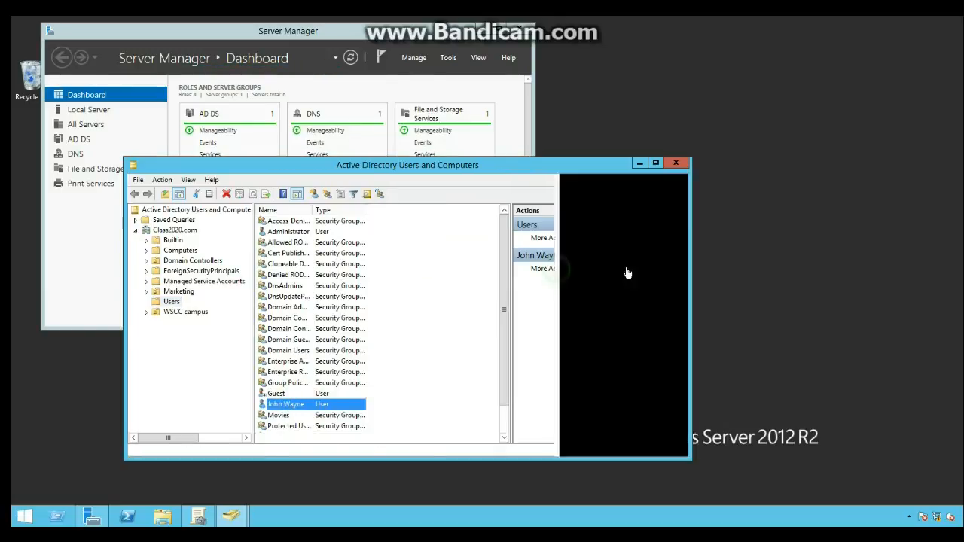
{"action": "left_click", "coordinate": [581, 272]}
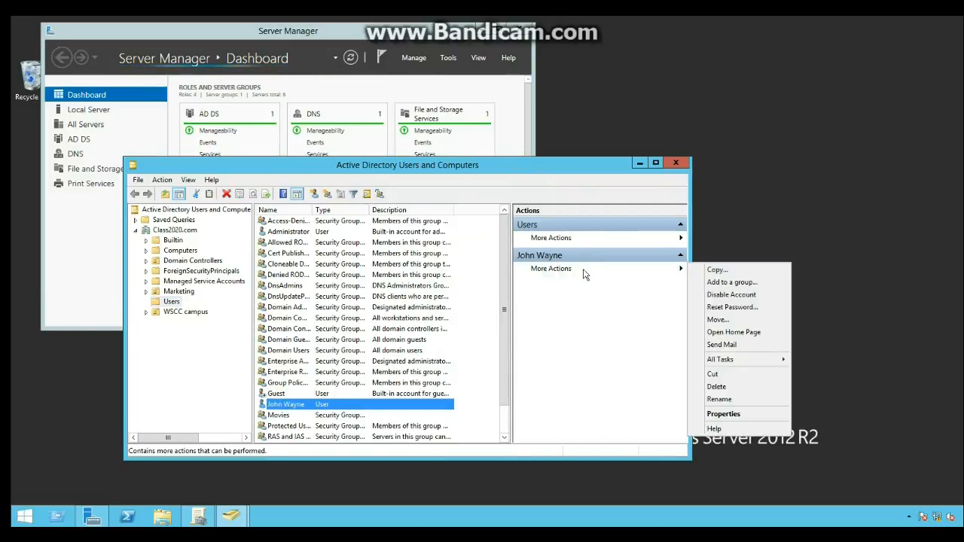
{"action": "left_click", "coordinate": [745, 414]}
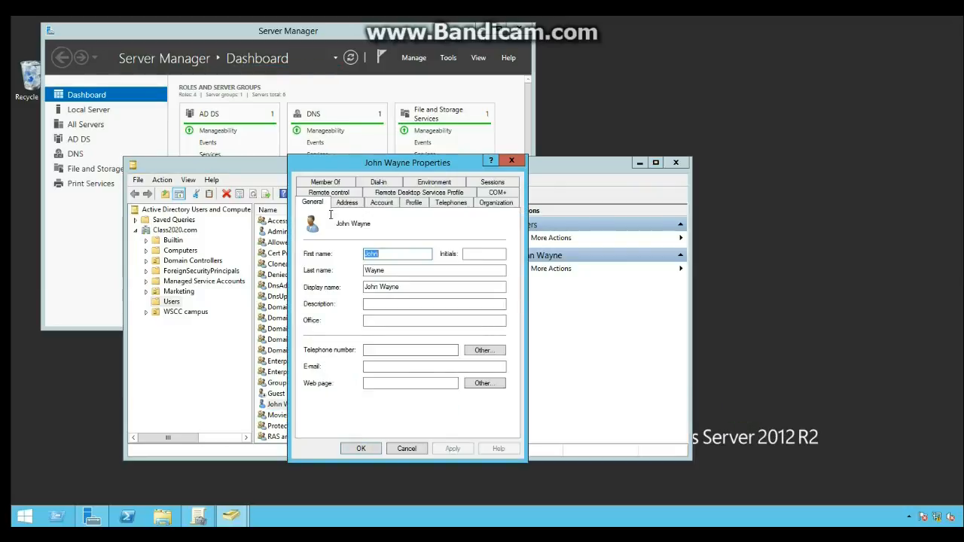
Review the user's Remote control and Account tab logon settings, then close the Properties dialog.
{"action": "left_click", "coordinate": [329, 193]}
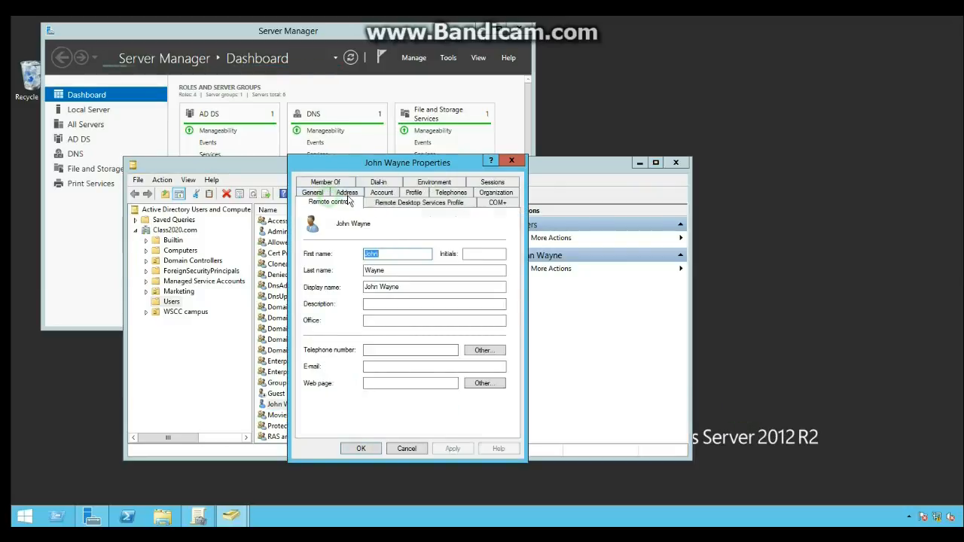
{"action": "left_click", "coordinate": [386, 193]}
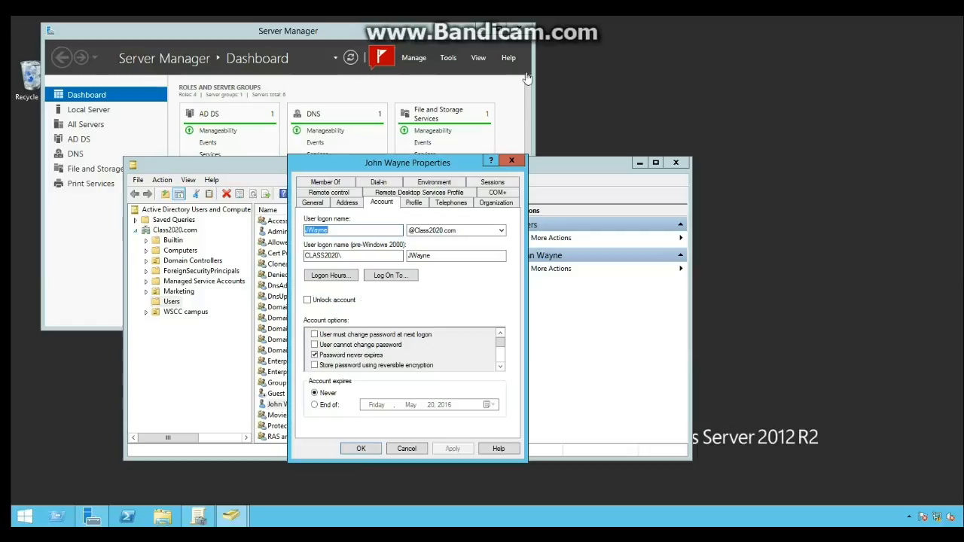
{"action": "left_click", "coordinate": [511, 160]}
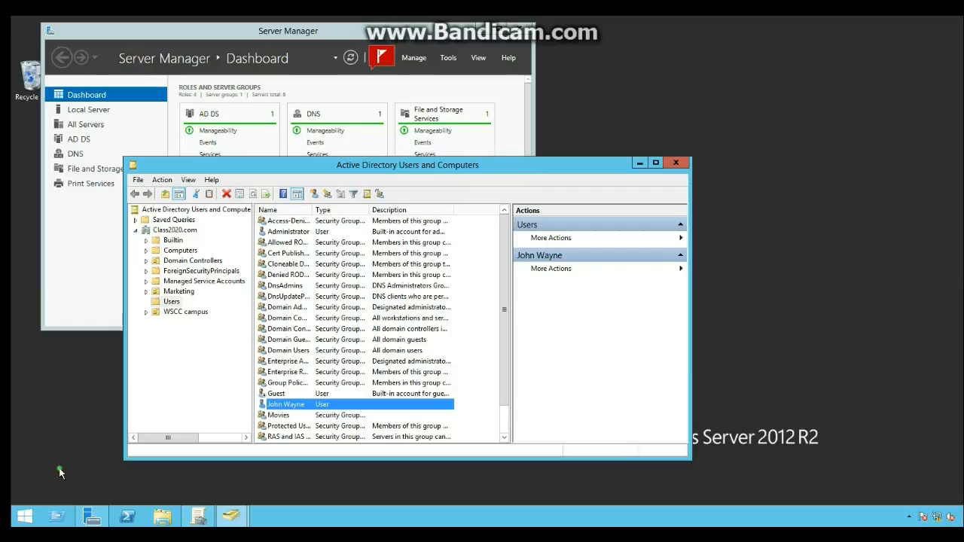
{"action": "left_click", "coordinate": [25, 517]}
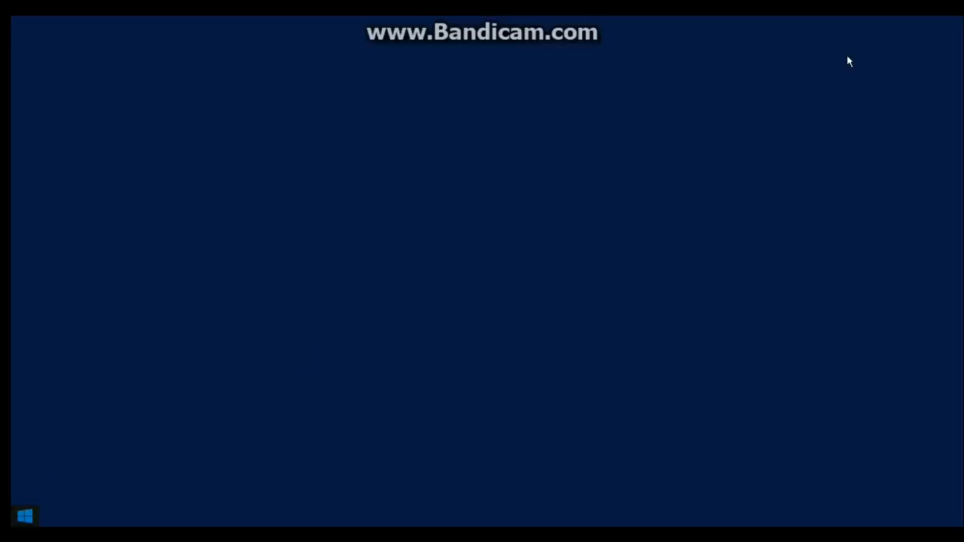
Sign the Administrator out from the Start screen account menu.
{"action": "left_click", "coordinate": [843, 33]}
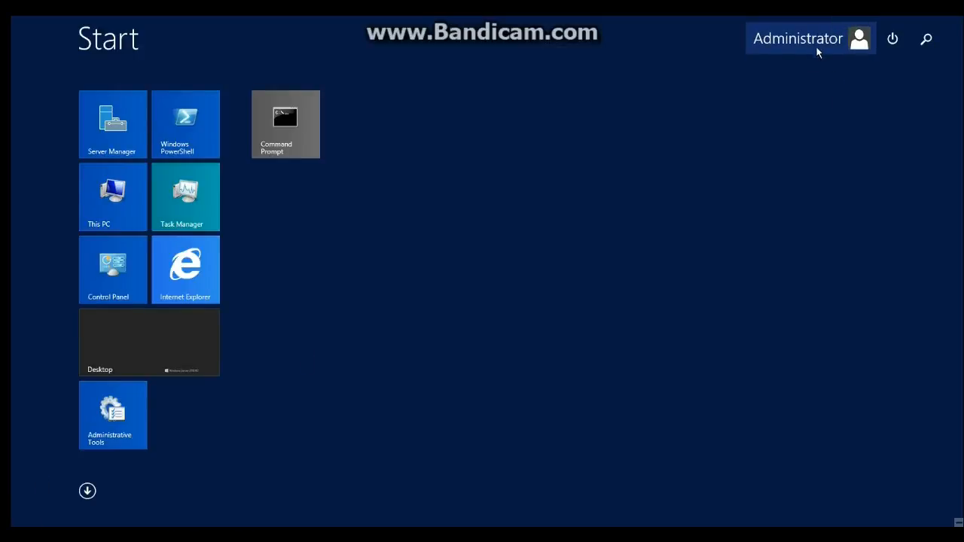
{"action": "left_click", "coordinate": [788, 93]}
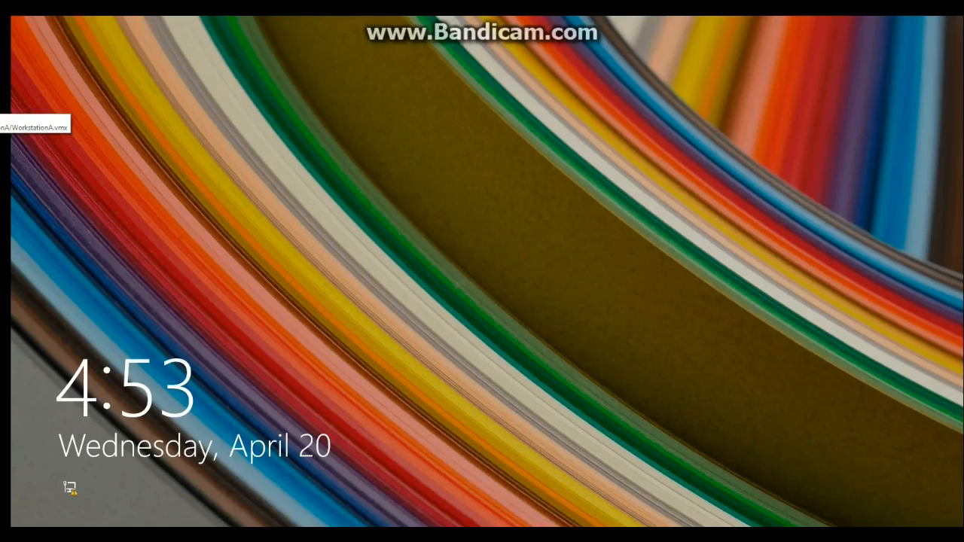
Sign in to the CLASS2020 domain as the domain user with their password, reaching the desktop.
{"action": "left_click", "coordinate": [370, 232]}
{"action": "left_click", "coordinate": [509, 185]}
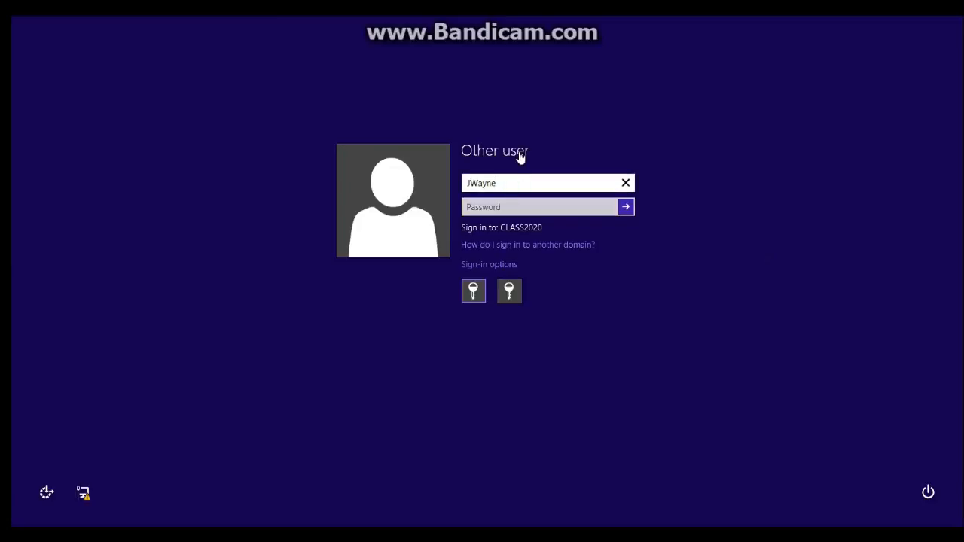
{"action": "key", "text": "Tab"}
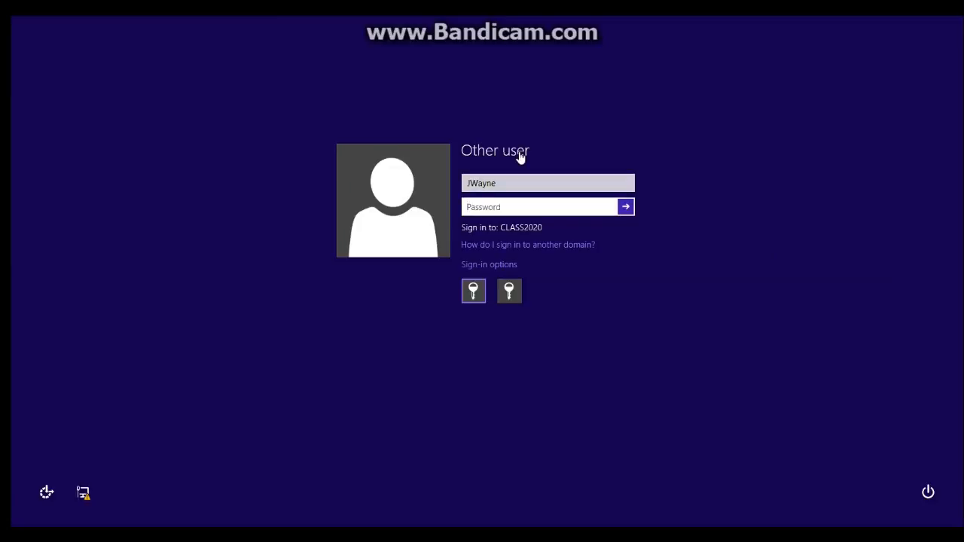
{"action": "type", "text": "•••••••"}
{"action": "key", "text": "Return"}
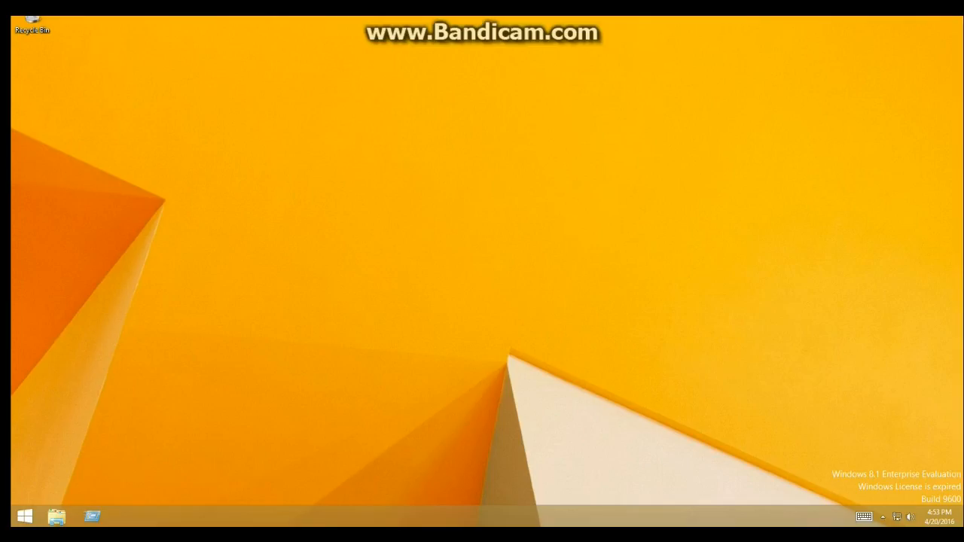
Sign the domain user out through the Start screen account menu.
{"action": "left_click", "coordinate": [25, 516]}
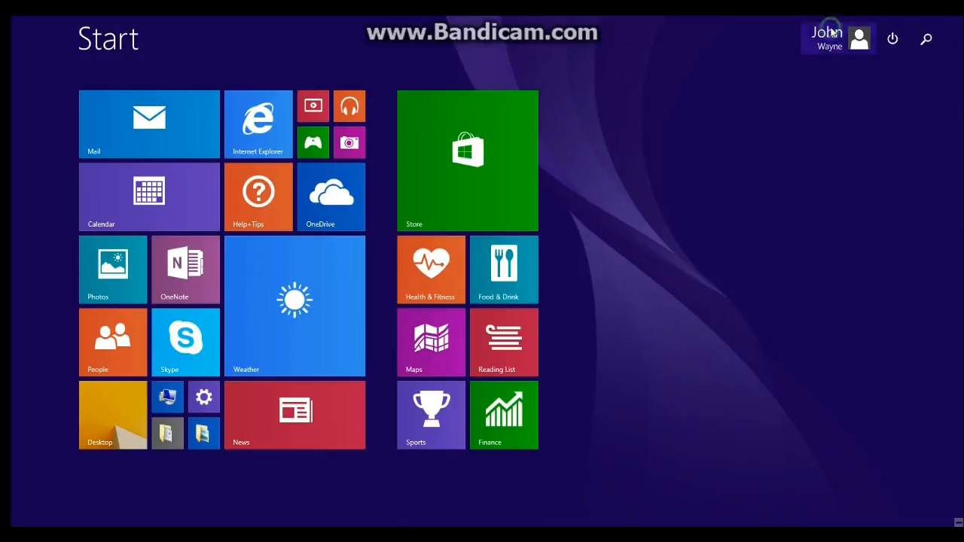
{"action": "left_click", "coordinate": [829, 41]}
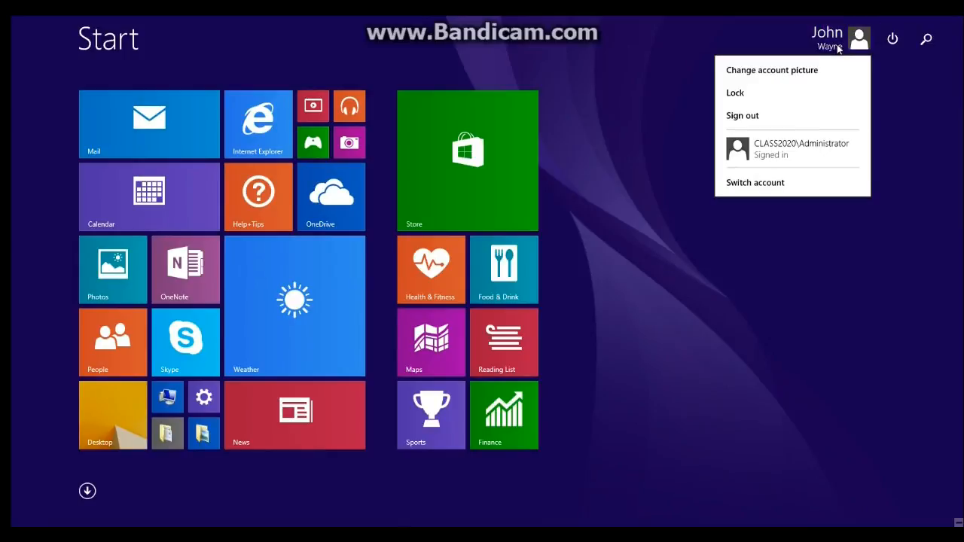
{"action": "left_click", "coordinate": [762, 115]}
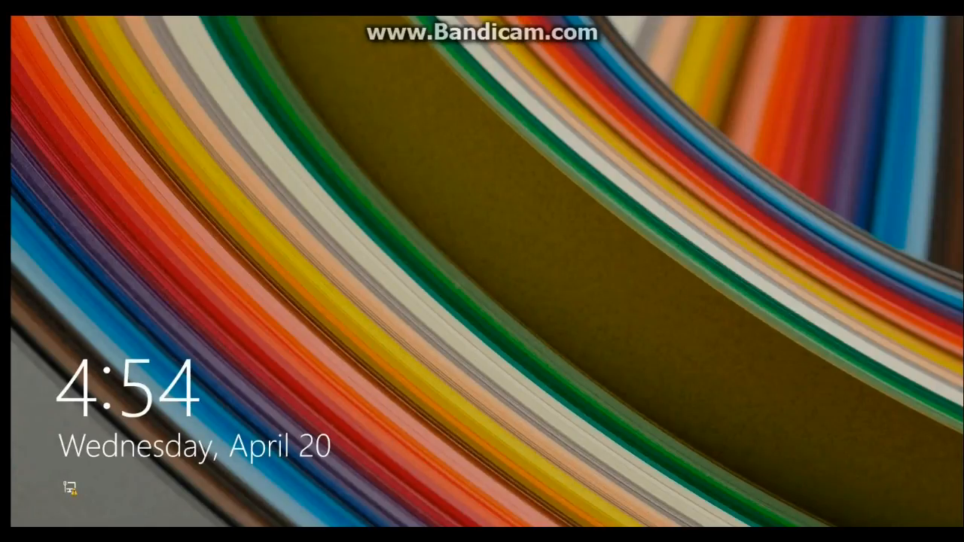
Try signing in as the second domain user and receive the 'sign-in method isn't allowed' refusal.
{"action": "left_click", "coordinate": [495, 282]}
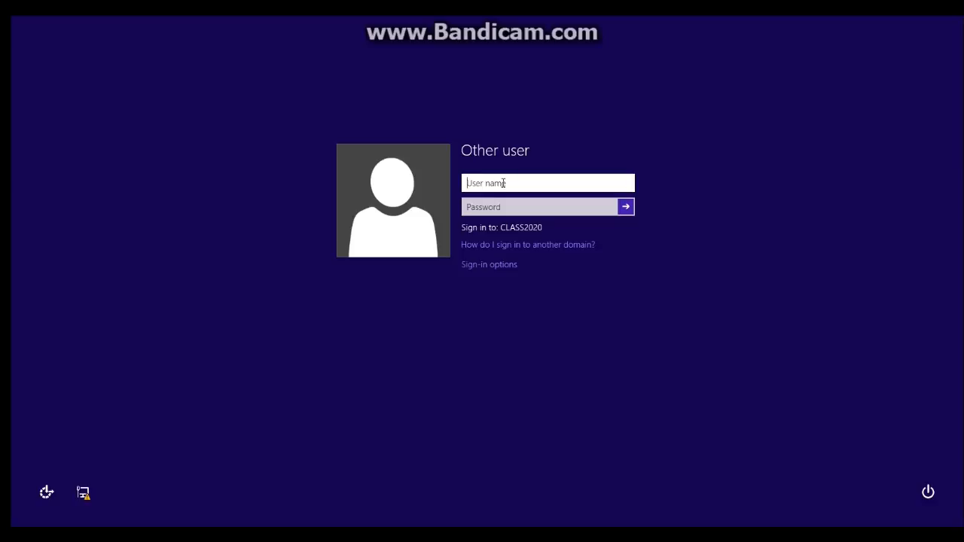
{"action": "type", "text": "BSmith"}
{"action": "key", "text": "Tab"}
{"action": "type", "text": "*****"}
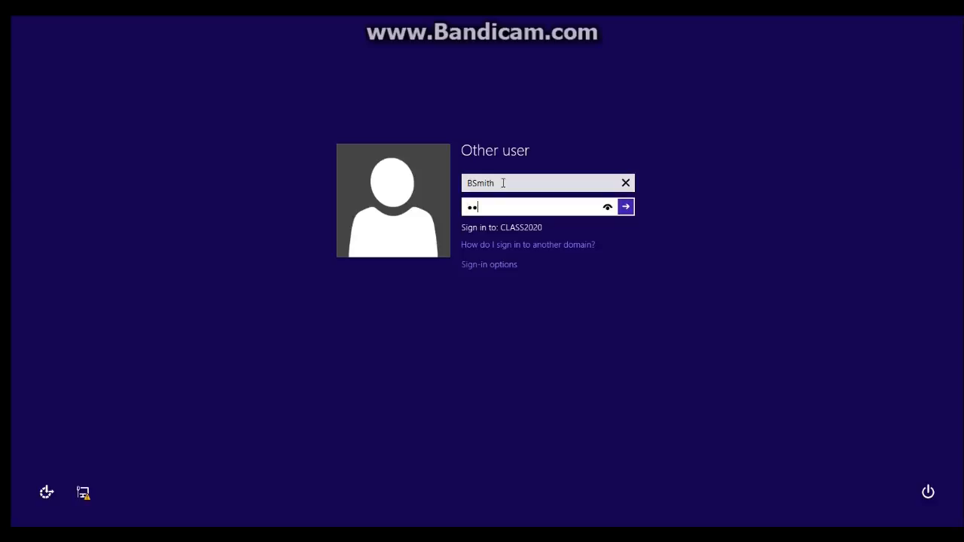
{"action": "type", "text": "***"}
{"action": "key", "text": "Return"}
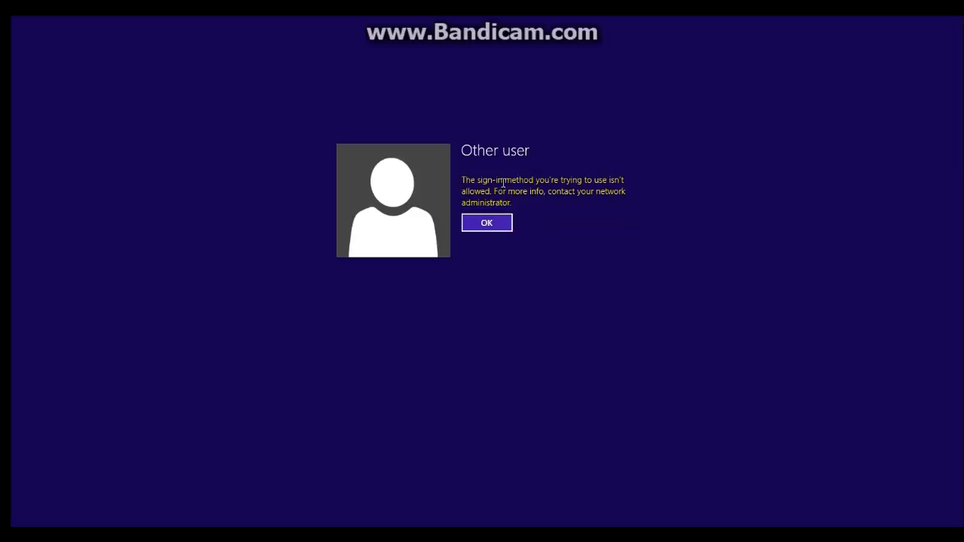